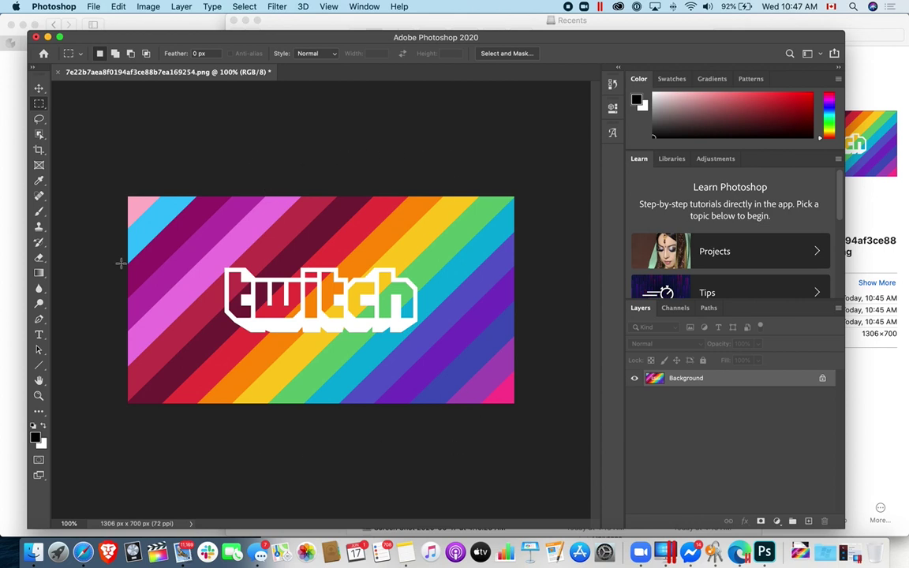
click(143, 9)
click(144, 9)
click(133, 18)
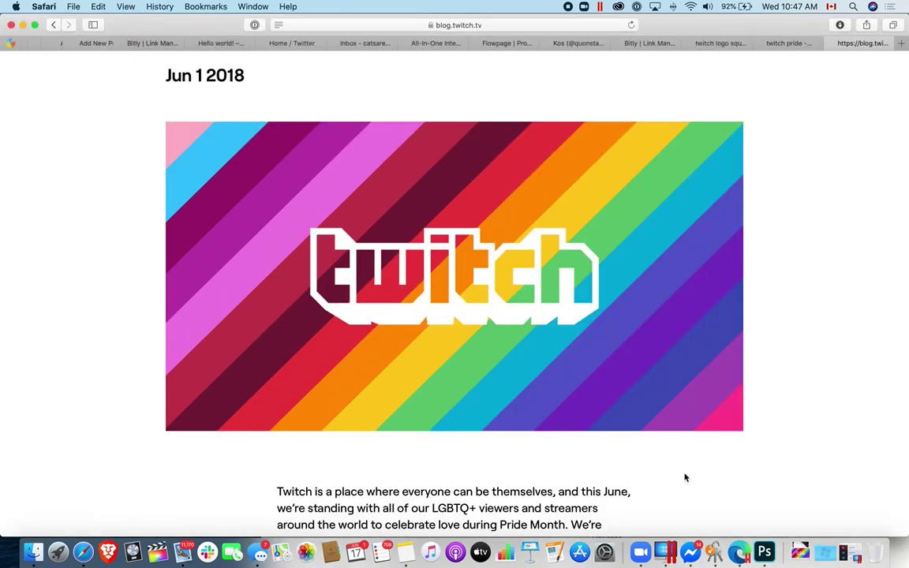
Highlight the publication date and reveal the full web address of the Twitch Pride blog post in Safari, before returning to Photoshop.
scroll(345, 130, up, 1)
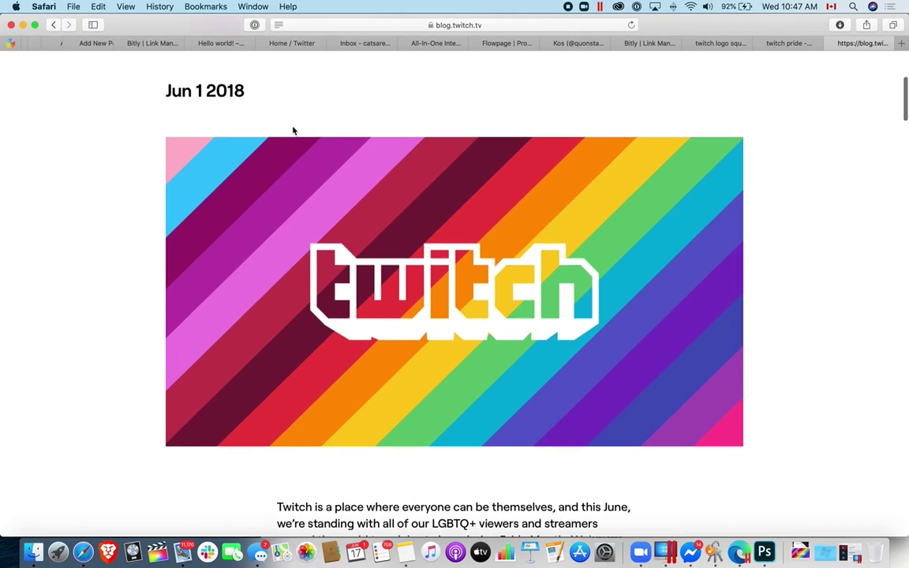
drag(161, 85, 279, 83)
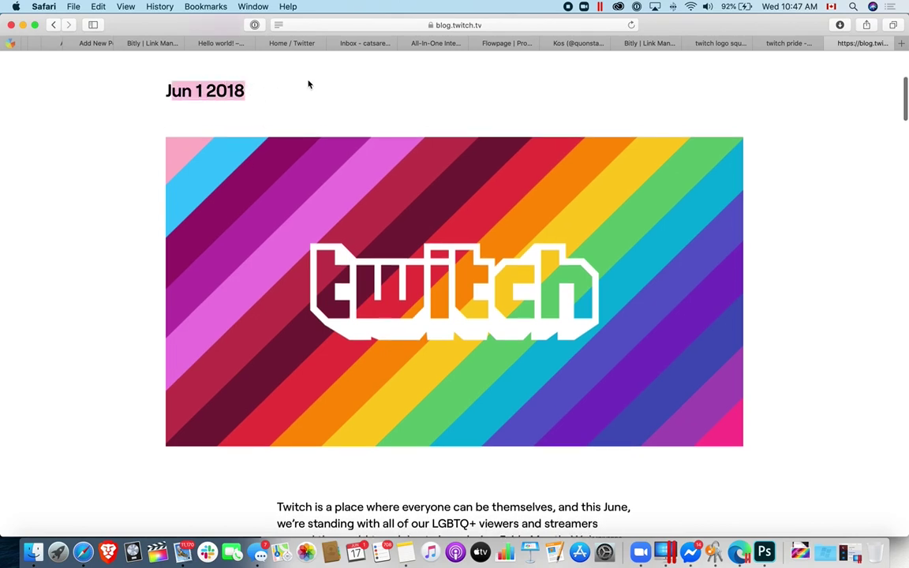
click(351, 21)
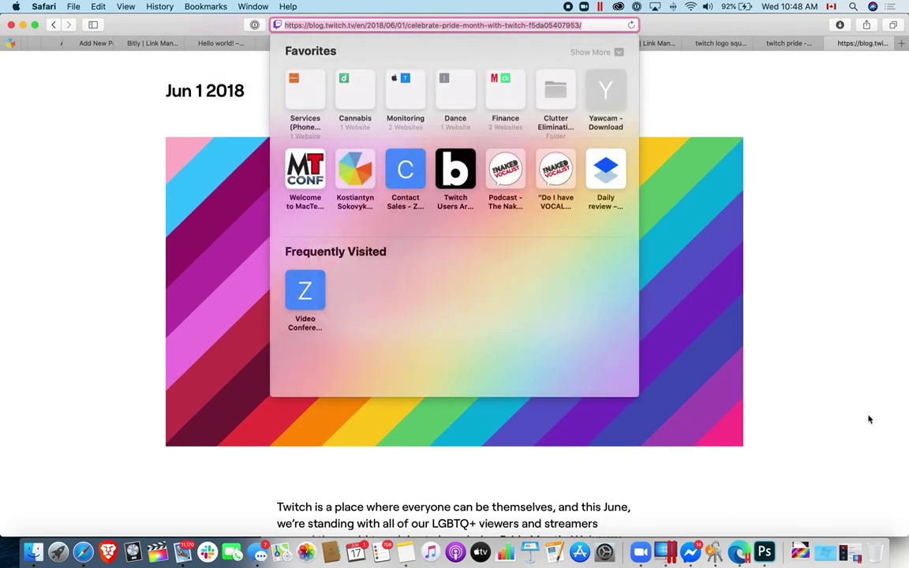
click(765, 553)
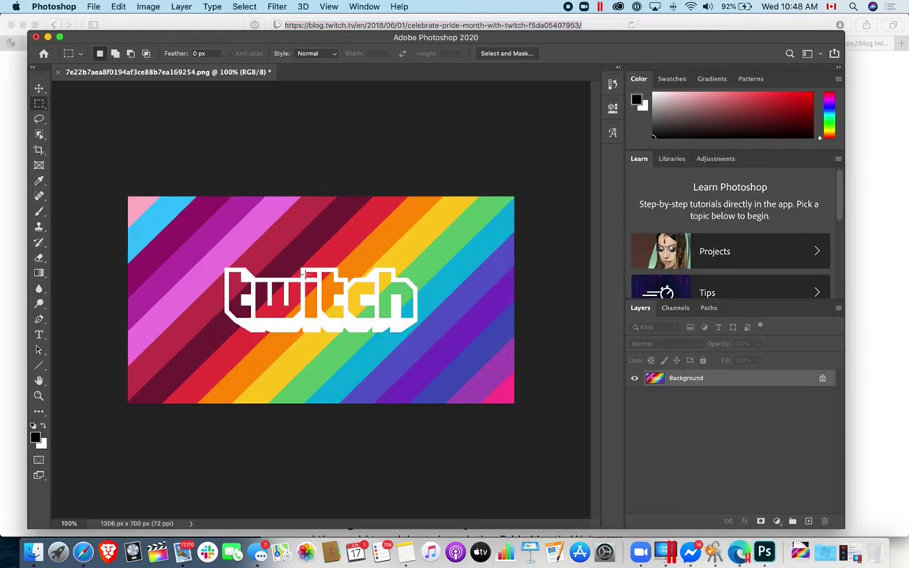
click(149, 6)
click(149, 6)
click(149, 6)
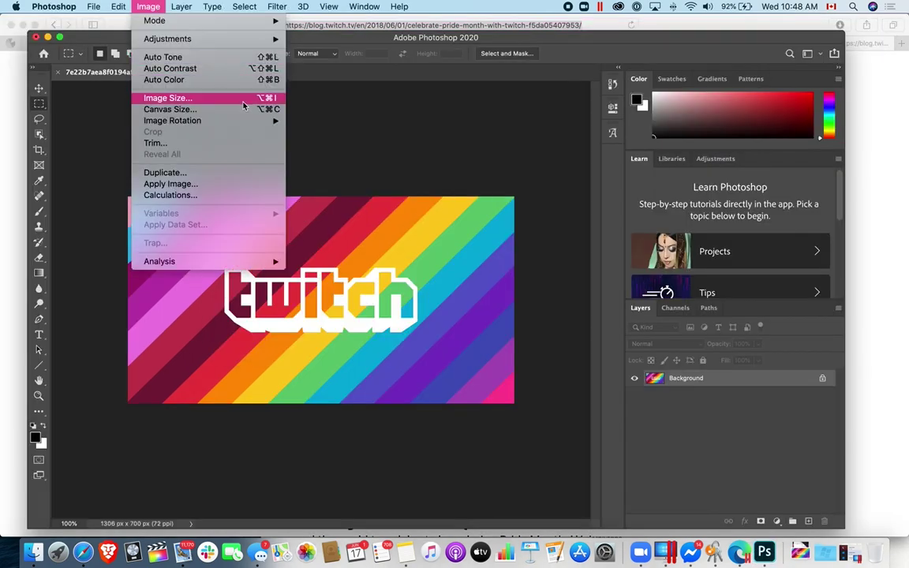
mouse_move(250, 121)
click(381, 138)
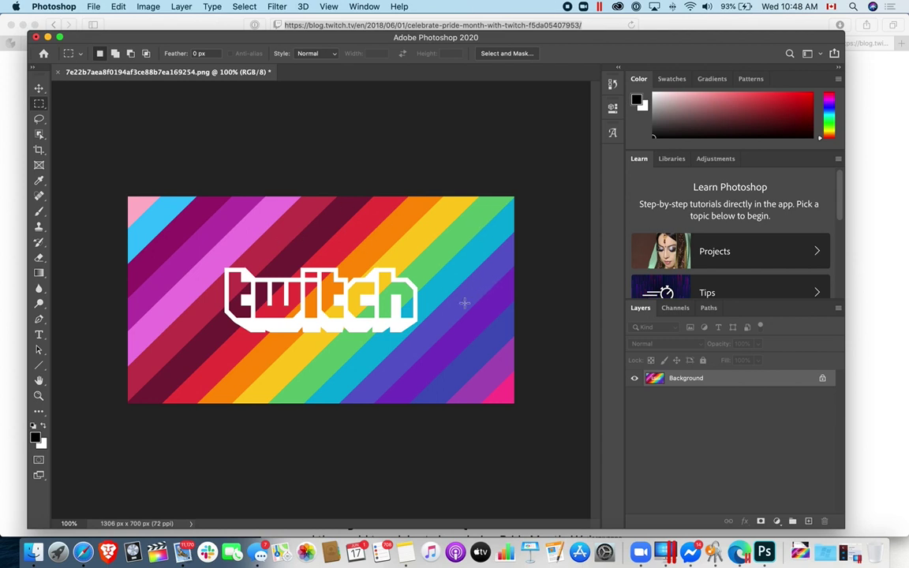
Convert the locked Background of the Twitch Pride image into a regular layer, keeping the default layer options.
right_click(712, 380)
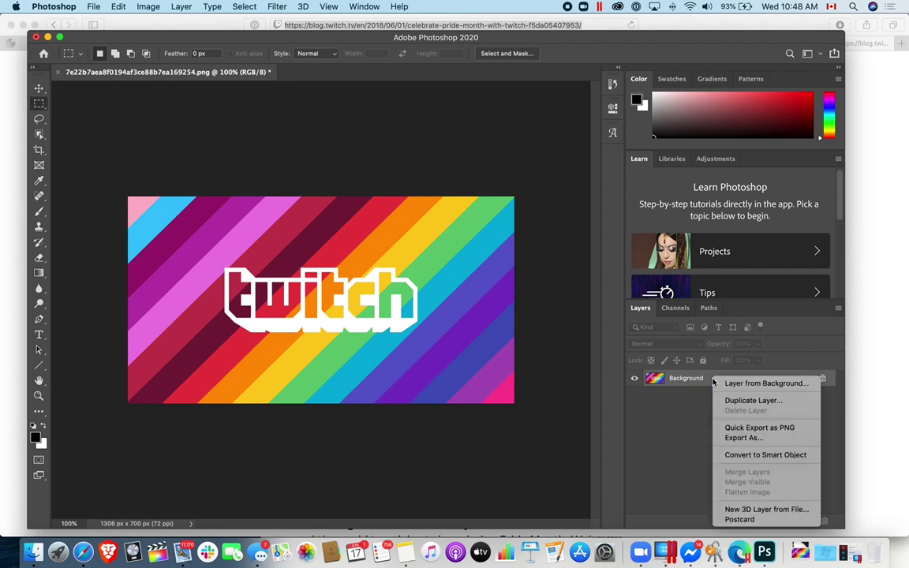
click(704, 383)
right_click(667, 378)
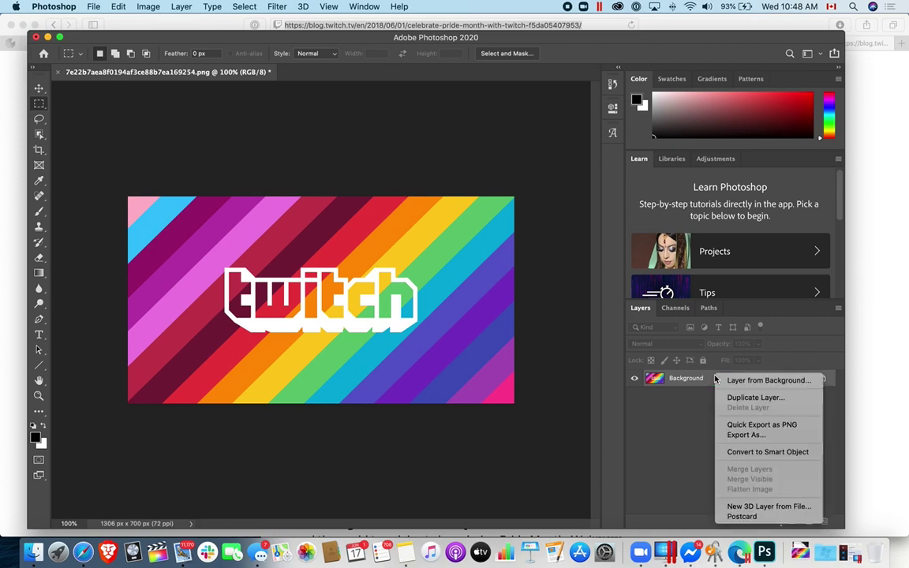
click(384, 260)
click(555, 250)
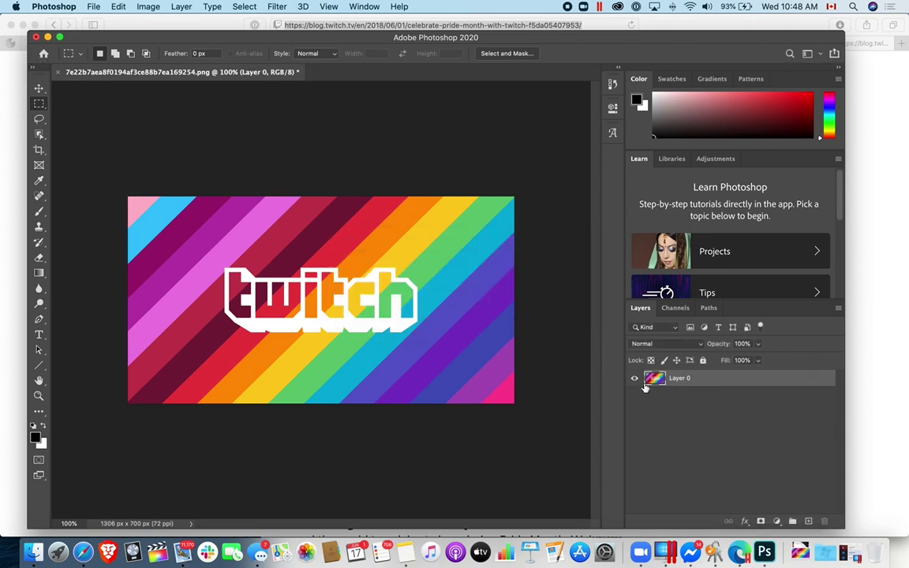
click(216, 8)
mouse_move(190, 10)
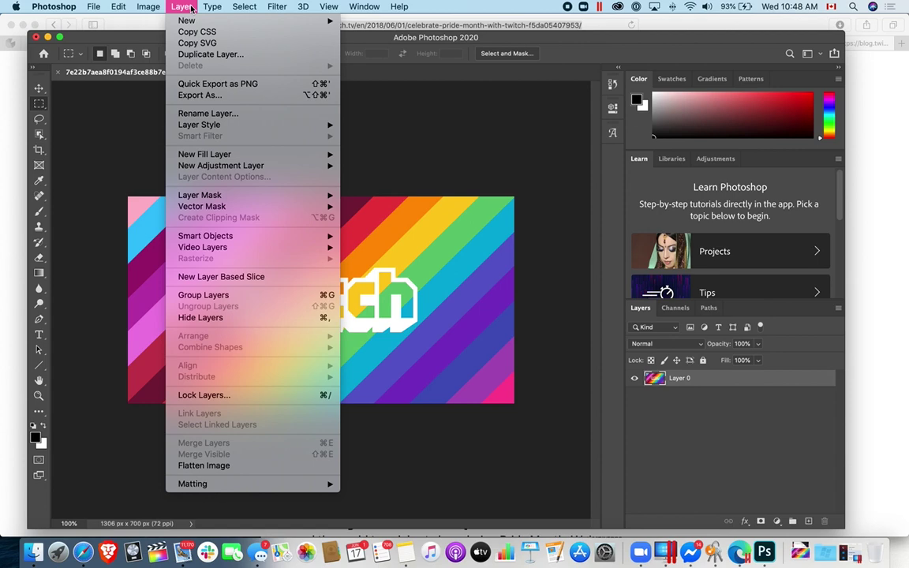
click(63, 98)
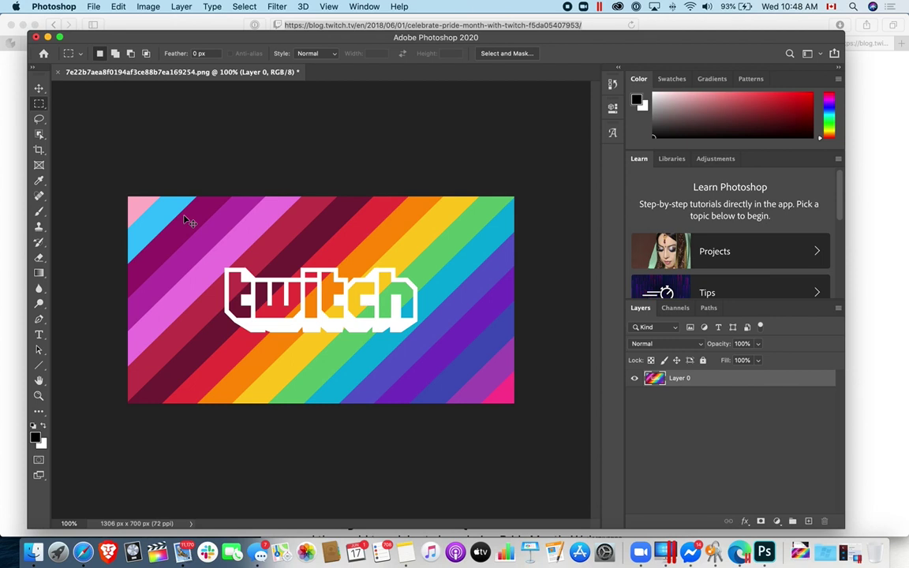
Select the whole image and make the canvas square by setting its height to 1306 pixels.
key(super+a)
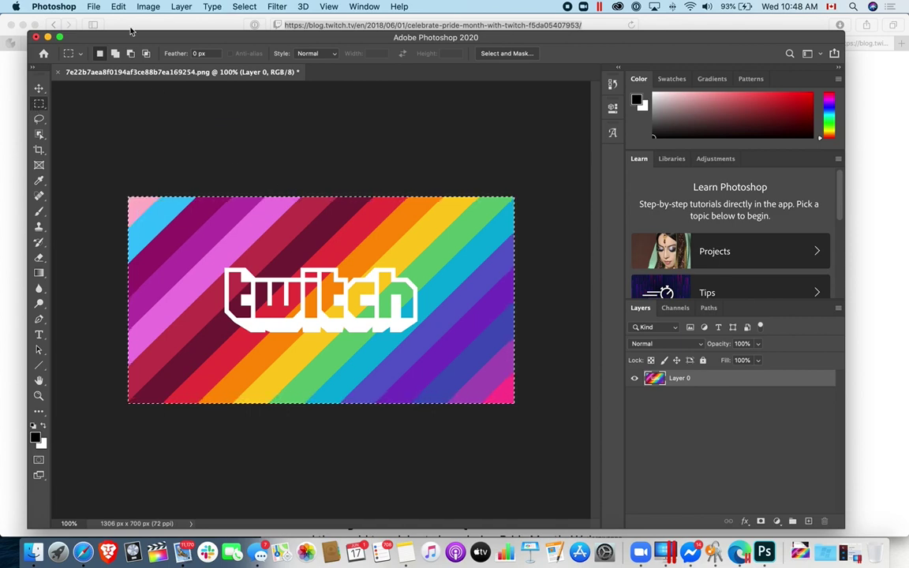
key(super+a)
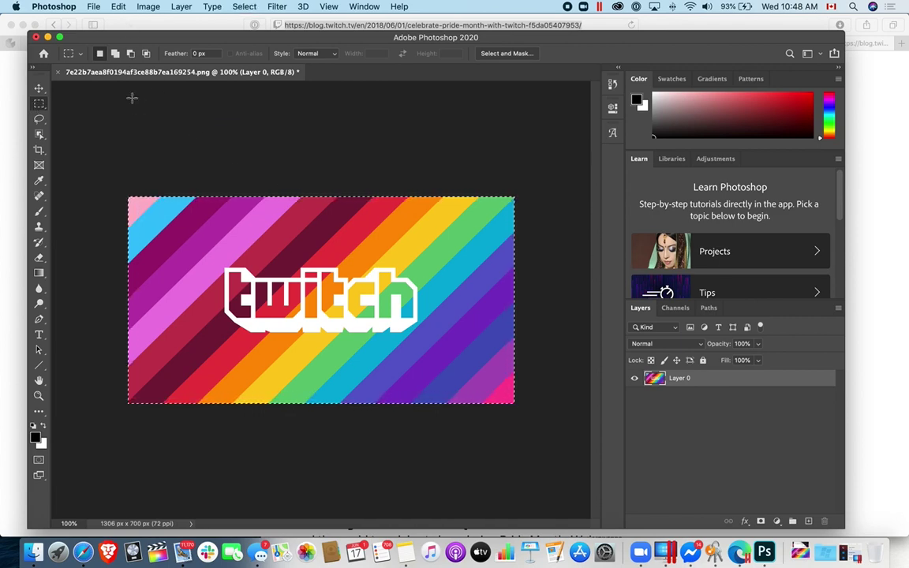
click(138, 8)
mouse_move(122, 10)
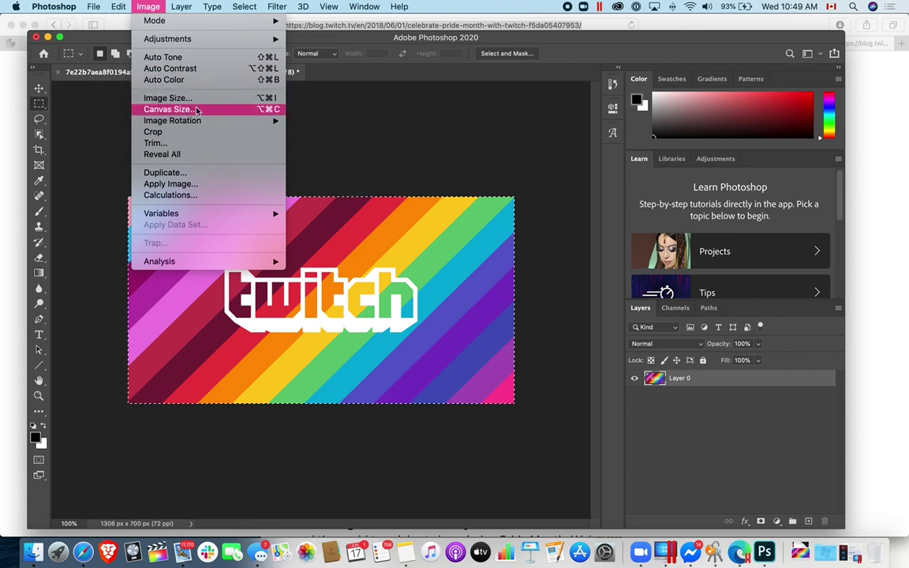
click(170, 109)
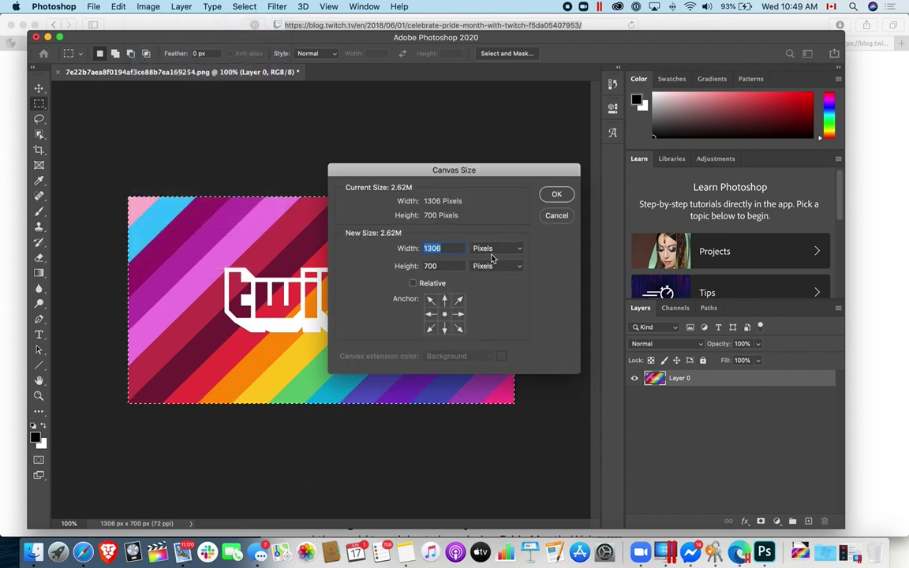
right_click(428, 247)
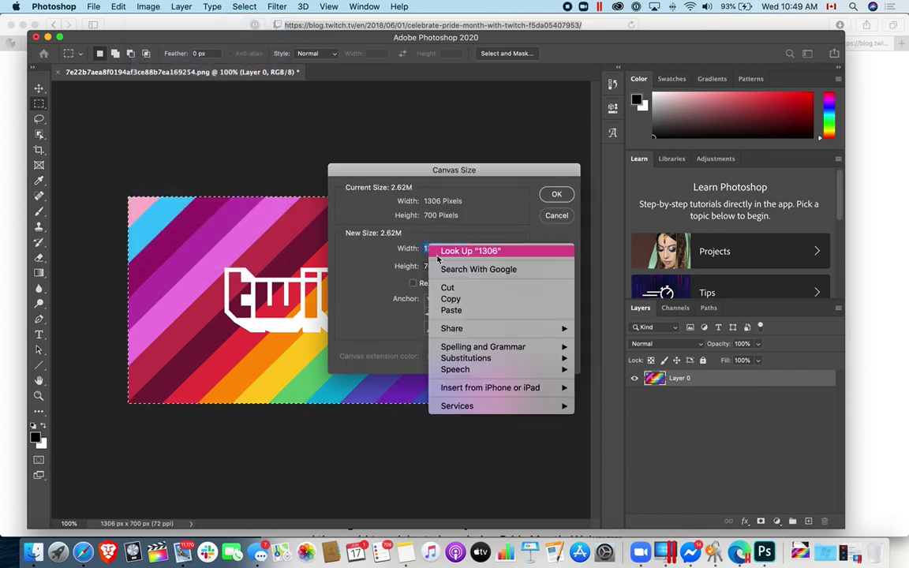
key(Escape)
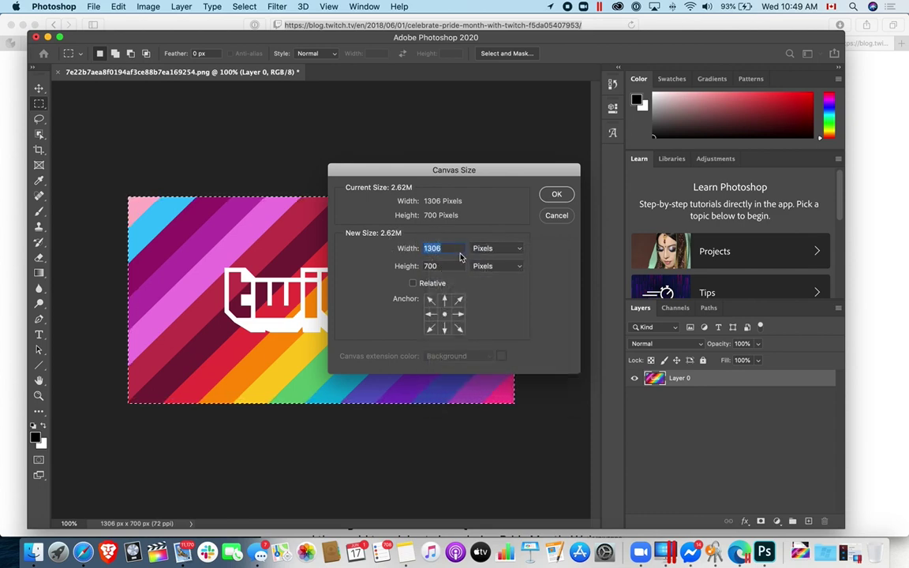
click(445, 266)
text(1306)
click(552, 193)
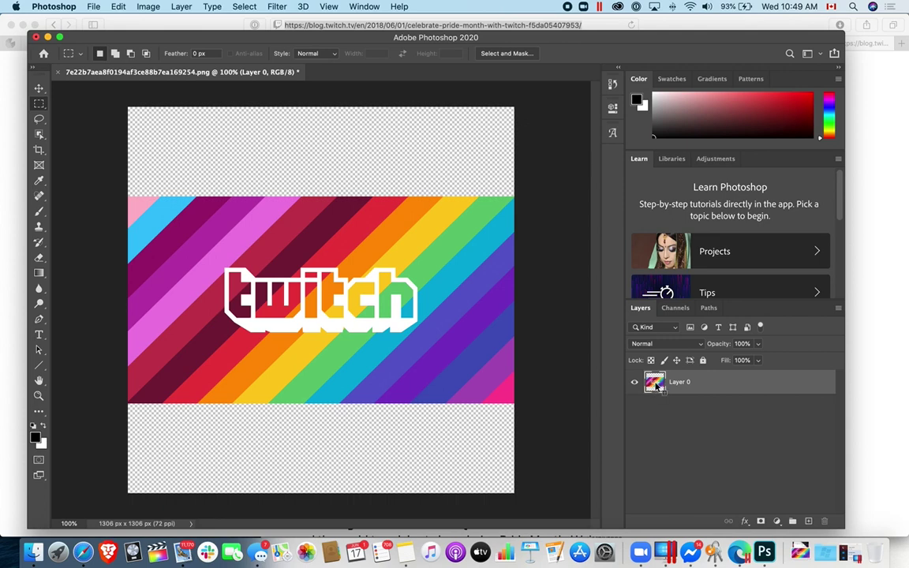
key(z)
key(super+space)
text(zo)
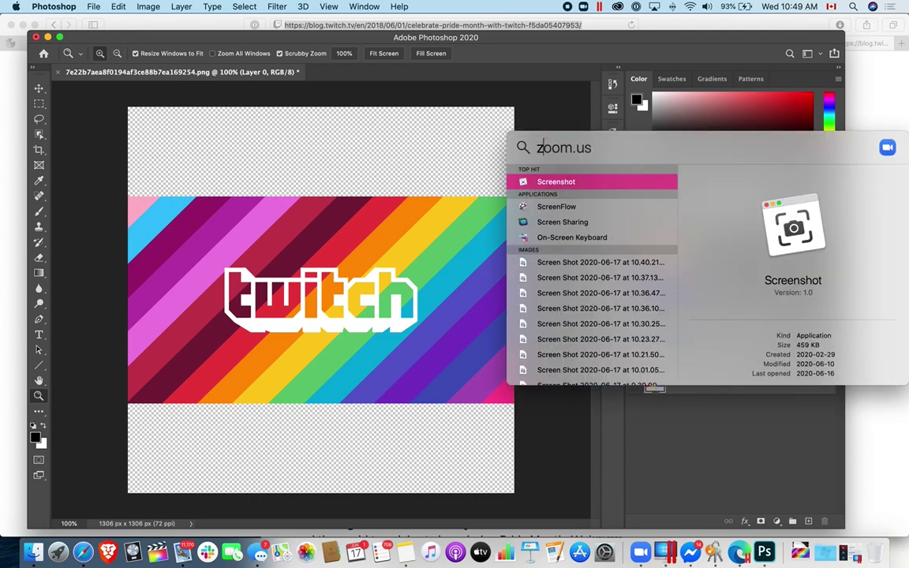
text(om)
key(Return)
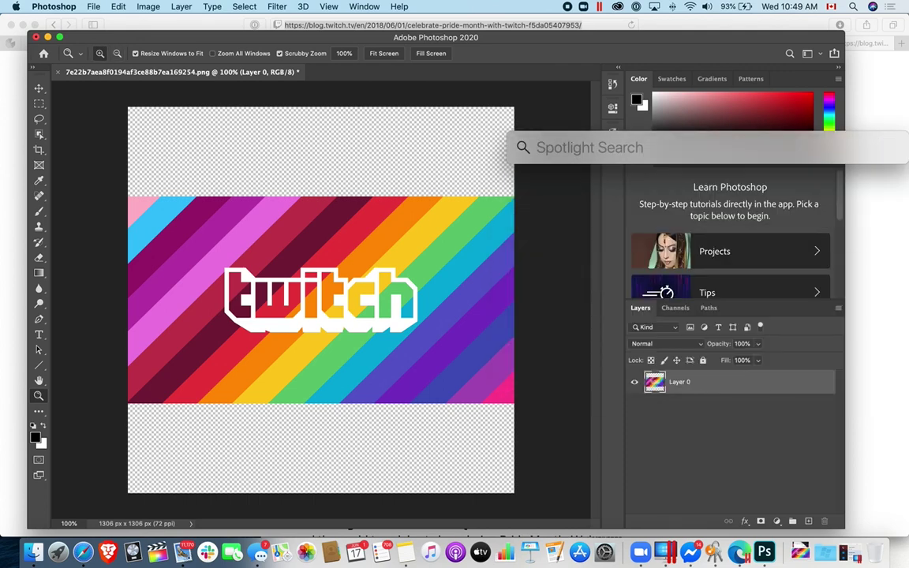
Search Spotlight for "priv" to reach System Preferences, and open the Zoom settings under Accessibility.
text(priv)
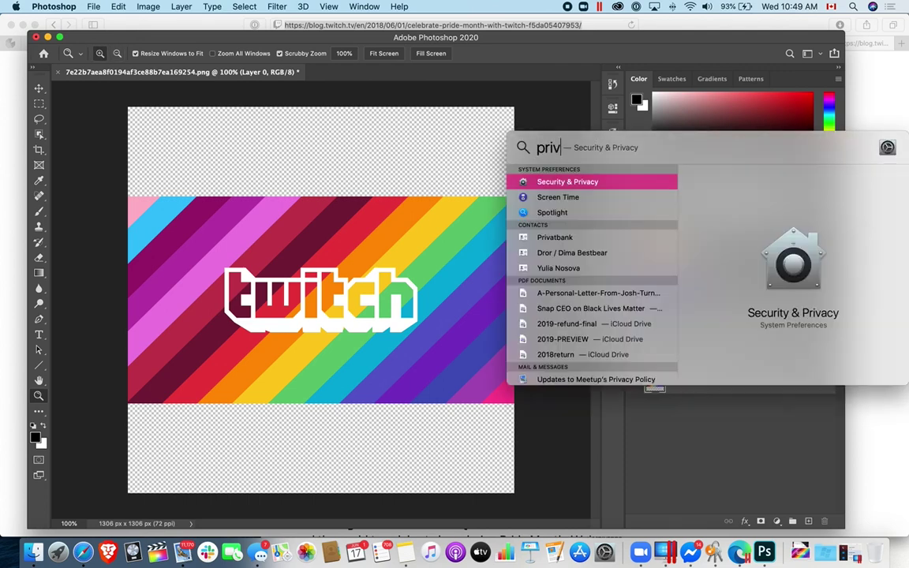
key(Escape)
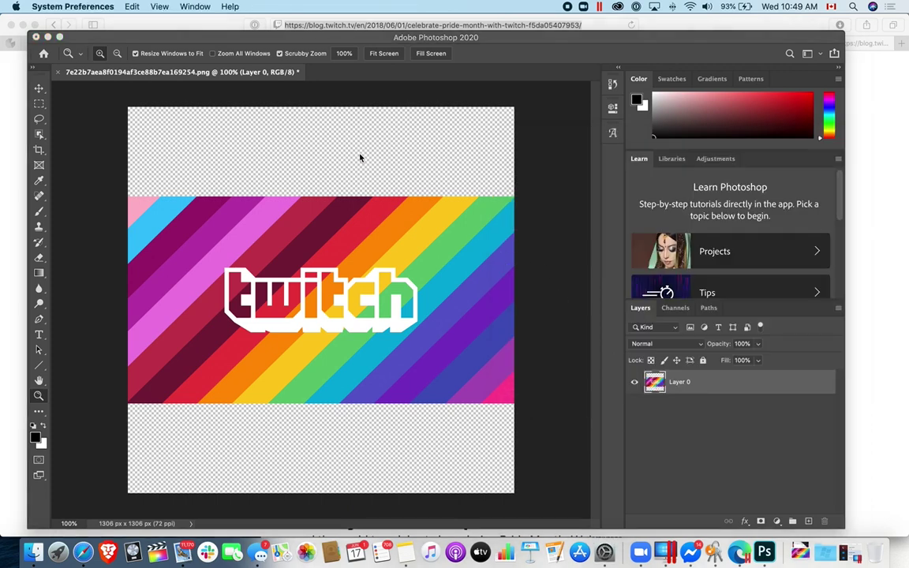
click(186, 130)
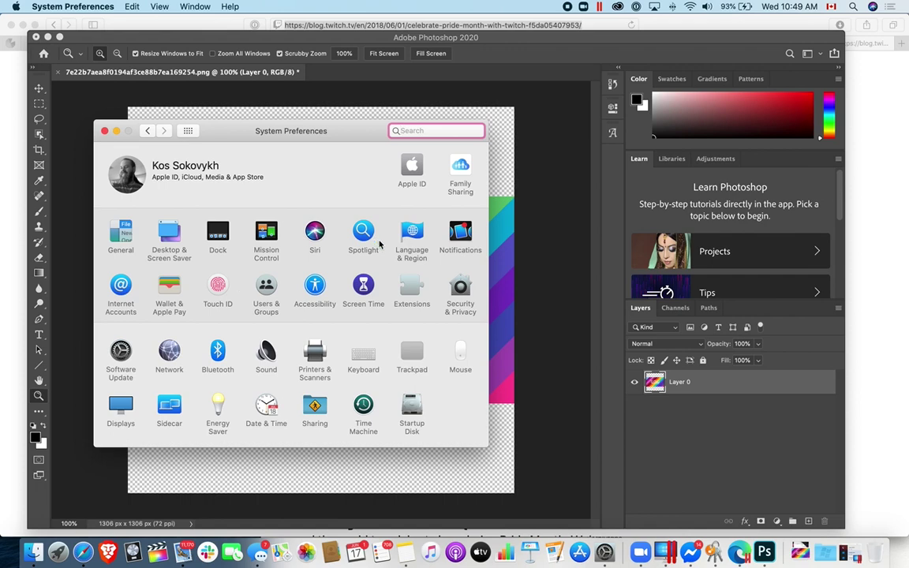
click(315, 289)
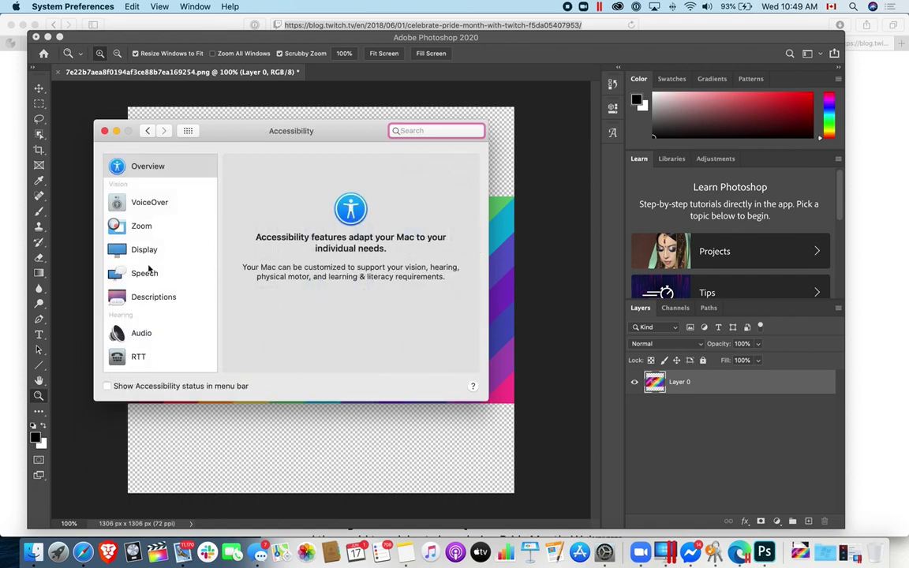
click(140, 226)
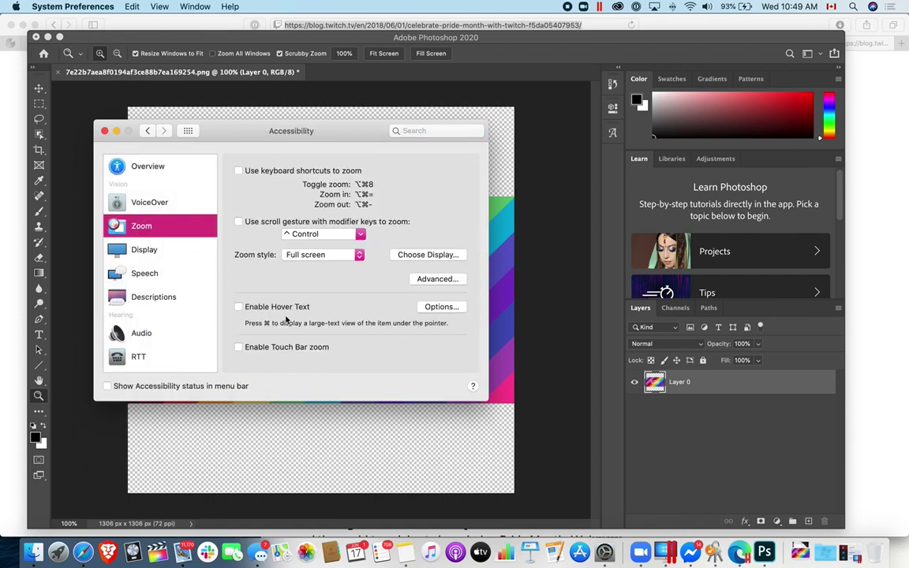
Enable zooming by scroll gesture with the Control modifier, Hover Text, and Touch Bar zoom.
click(263, 324)
click(268, 307)
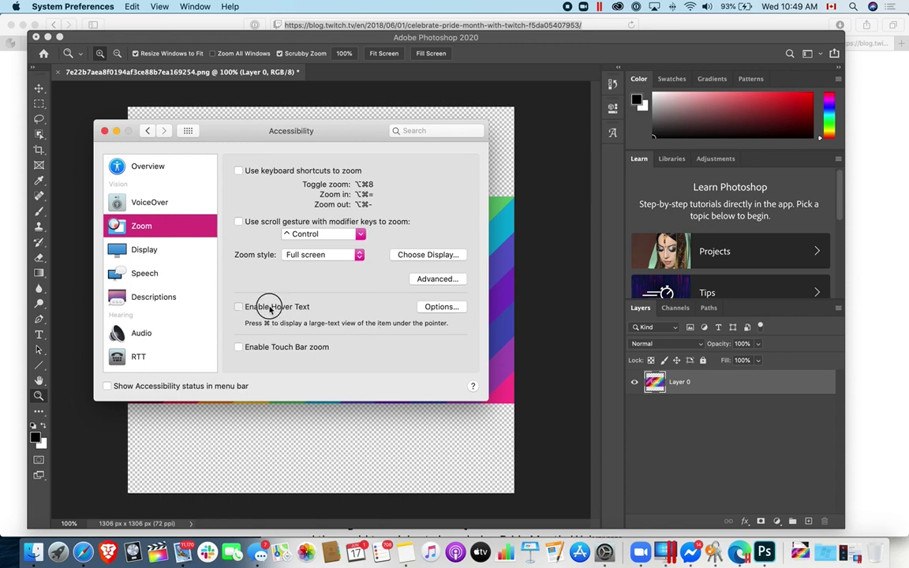
click(296, 351)
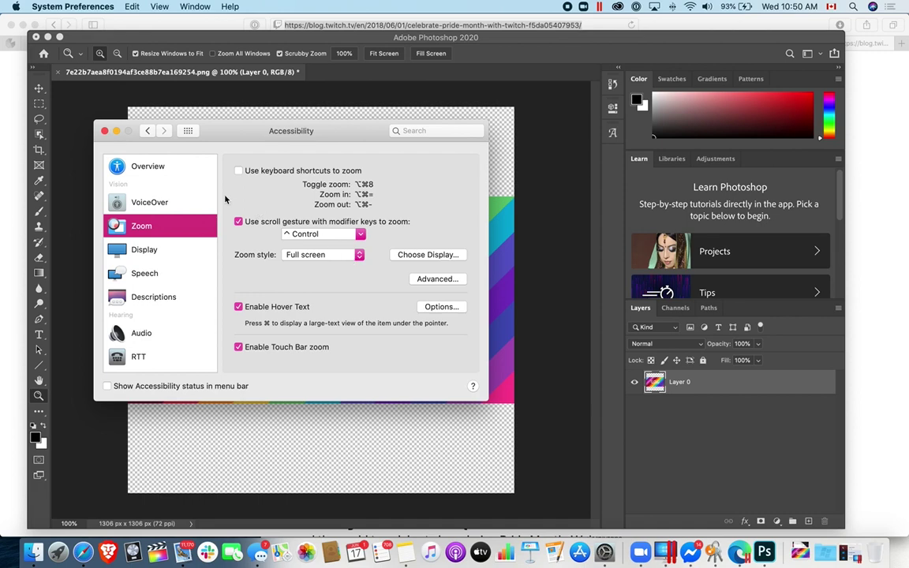
Set the screen zoom style to Picture-in-picture and close System Preferences.
click(323, 254)
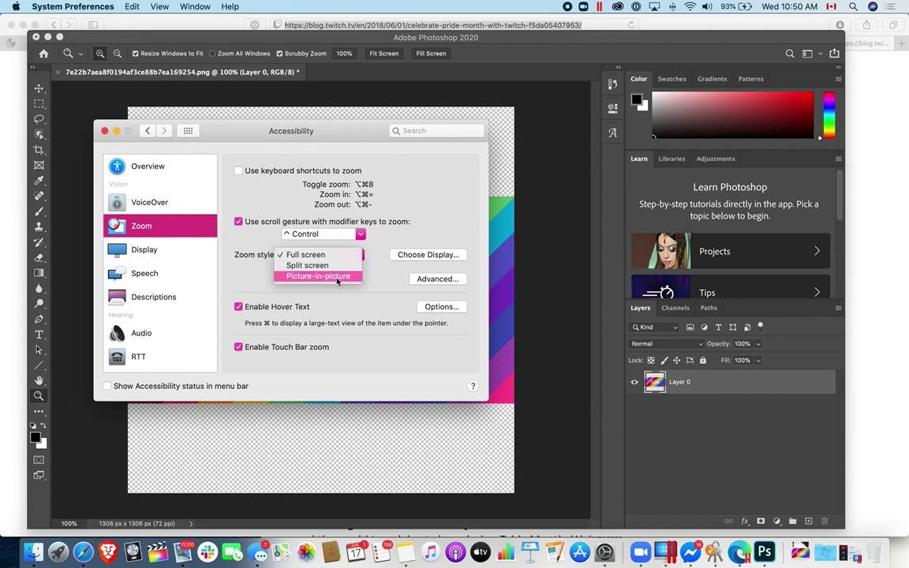
click(337, 278)
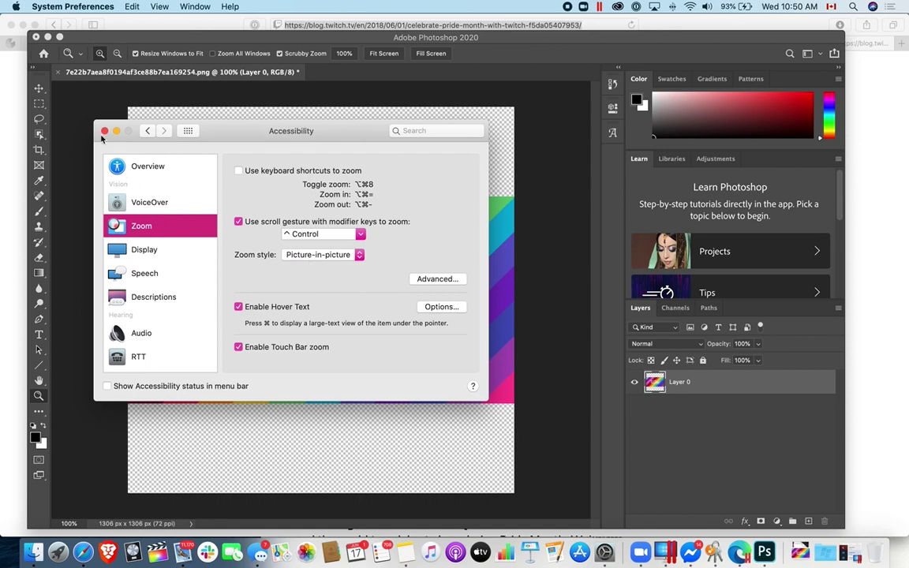
click(104, 131)
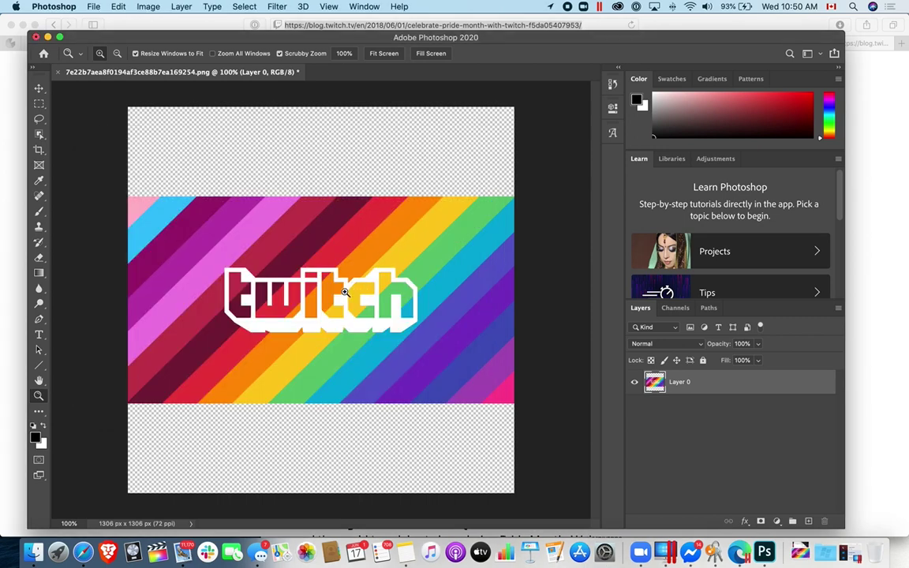
Magnify the Twitch logo and the layer's thumbnail in Photoshop with the screen zoom lens, and zoom back out.
key(alt+super+8)
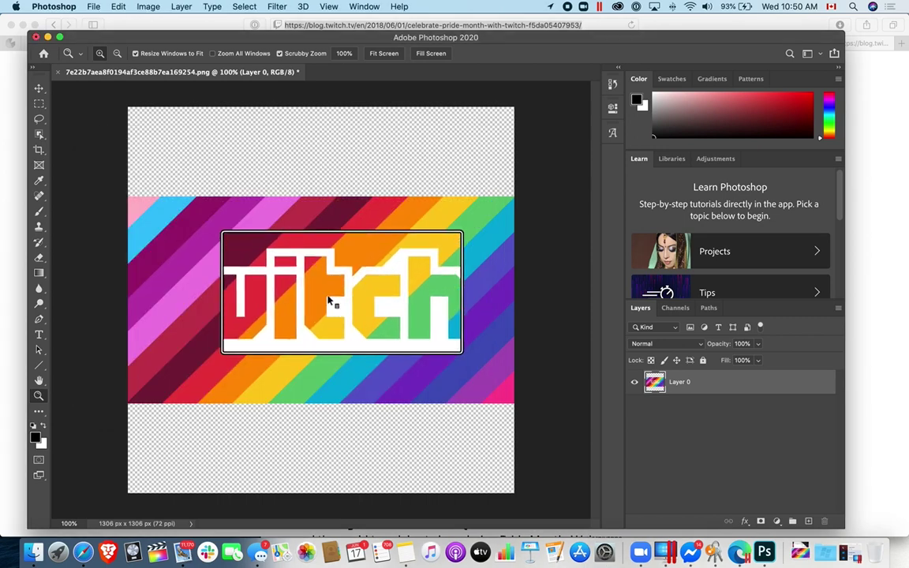
scroll(620, 382, down, 2)
scroll(656, 382, up, 6)
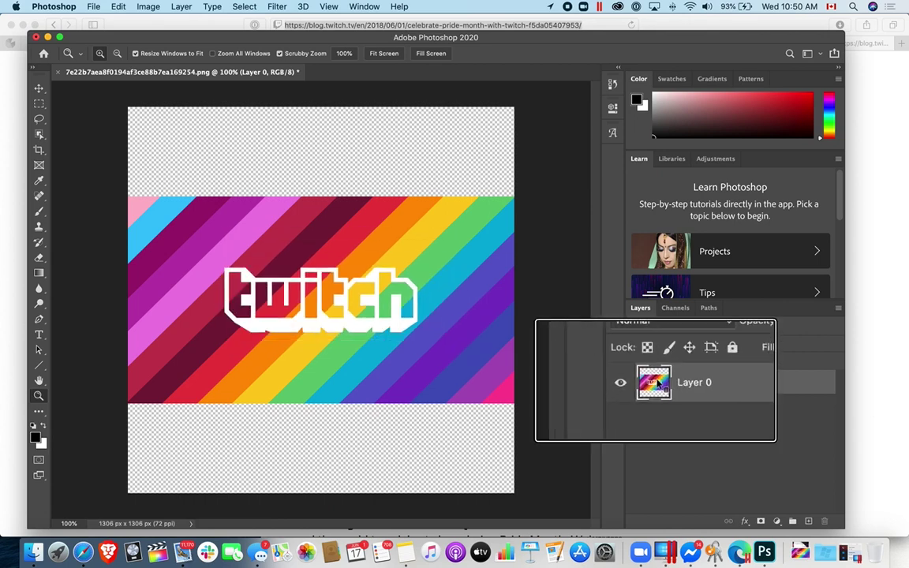
scroll(656, 383, down, 6)
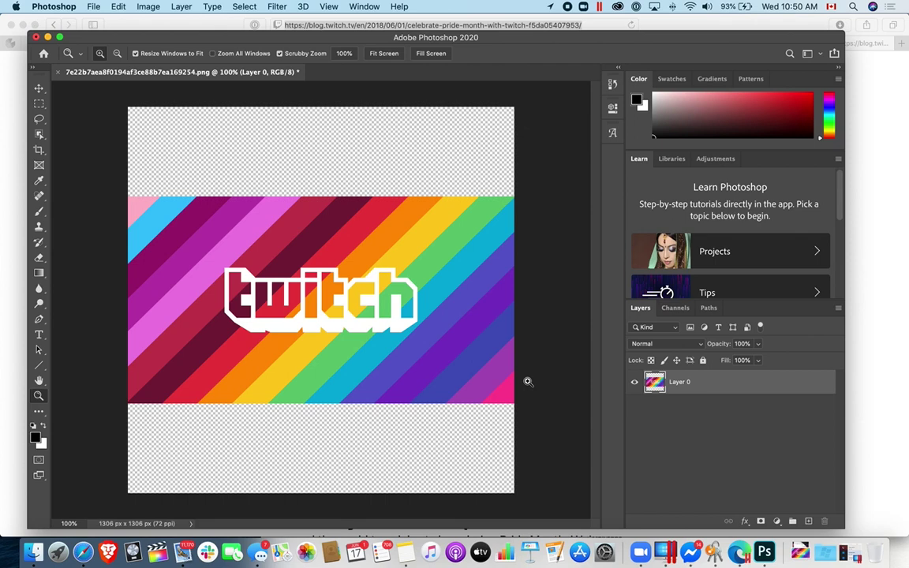
Find Accessibility with a Spotlight search for "access", set the Zoom style to Split screen, and close System Preferences.
key(super+space)
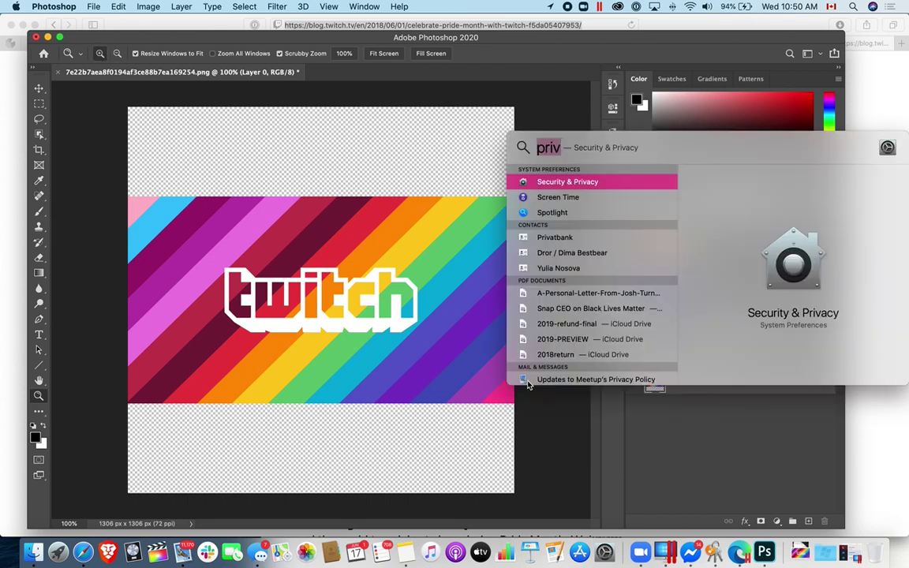
text(access)
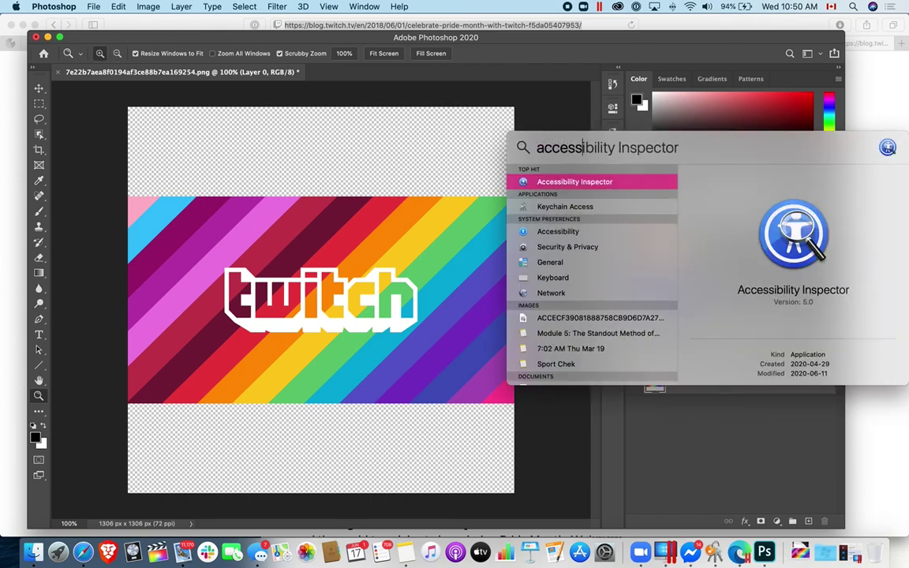
key(Down)
key(Down)
key(Return)
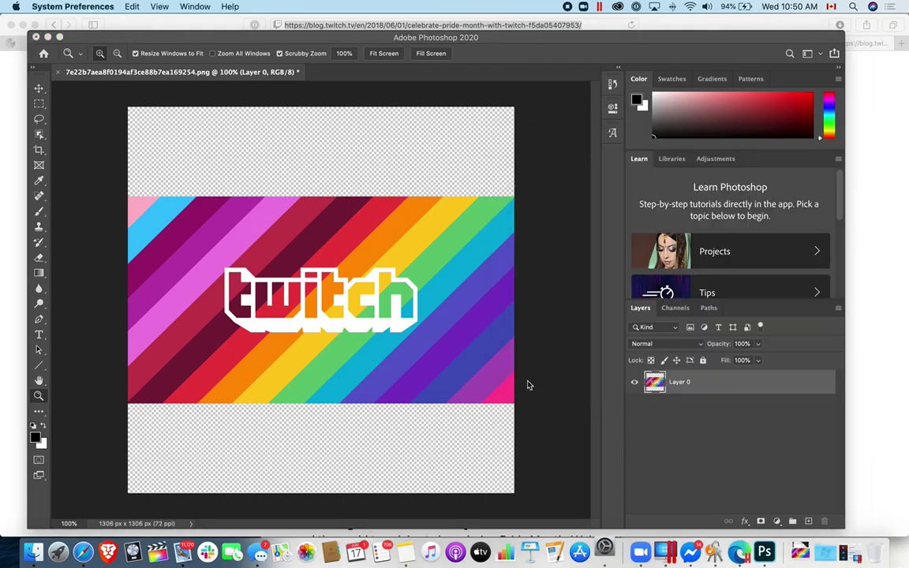
click(136, 224)
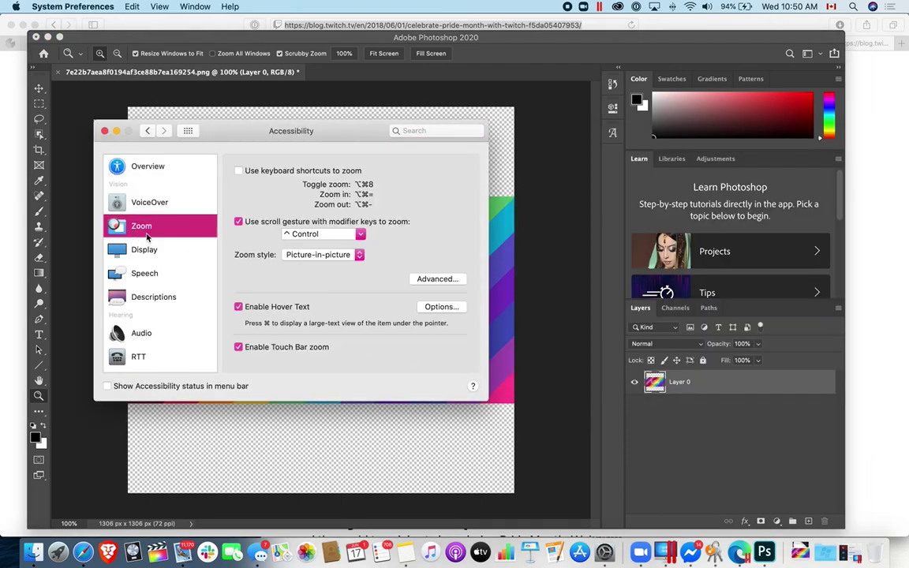
click(320, 253)
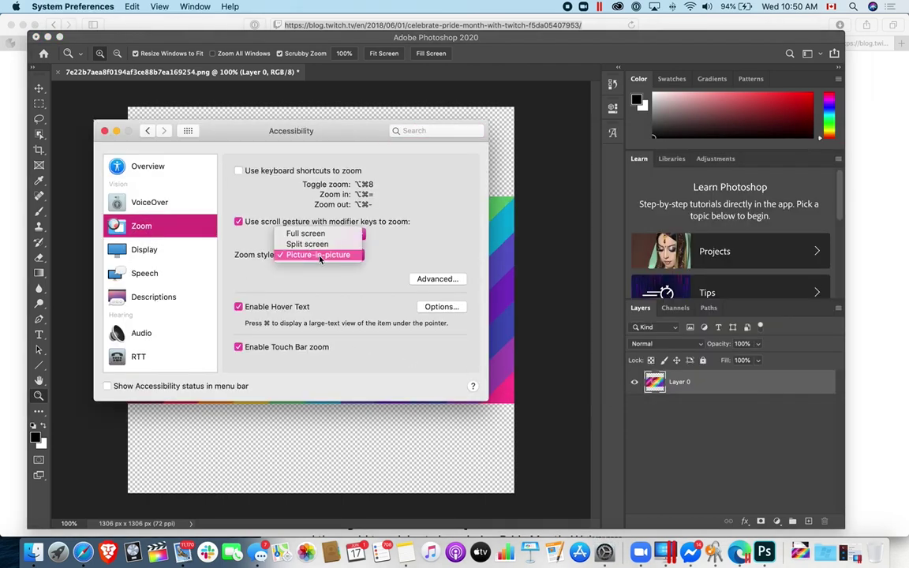
click(300, 244)
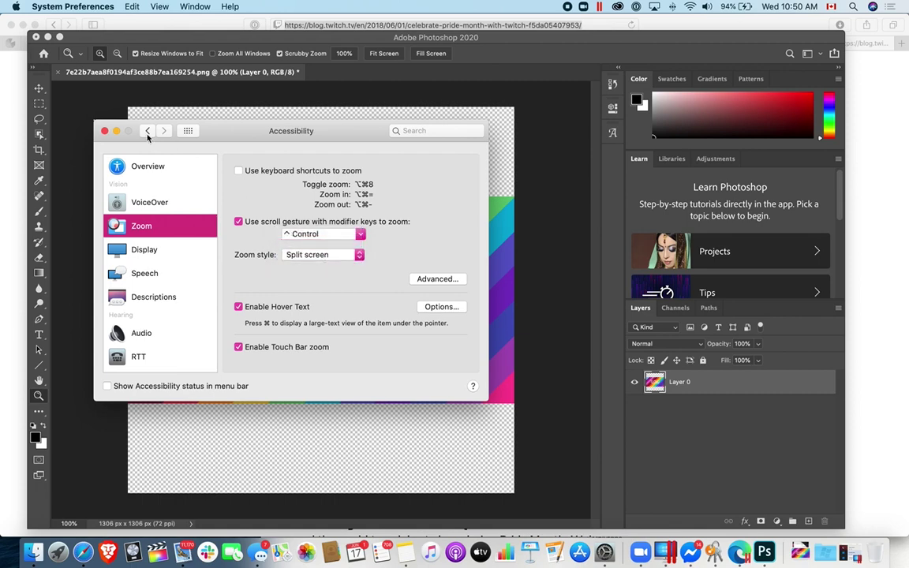
click(104, 131)
Magnify Layer 0's thumbnail in Photoshop with the split-screen zoom, and zoom back out.
key(alt+super+8)
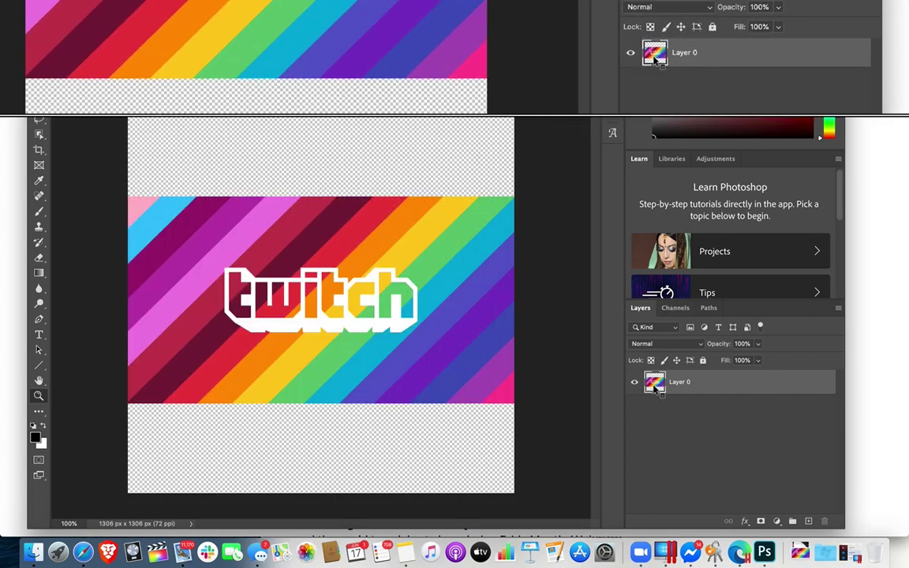
key(alt+super+8)
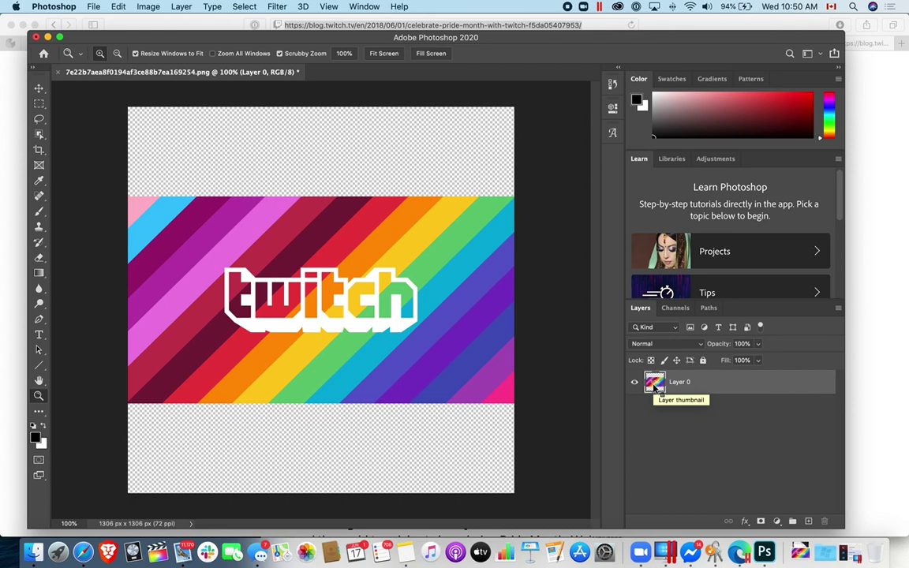
key(alt+super+8)
key(alt+super+8)
Reopen the Accessibility Zoom settings through Spotlight and set the zoom style to Full screen.
key(super+space)
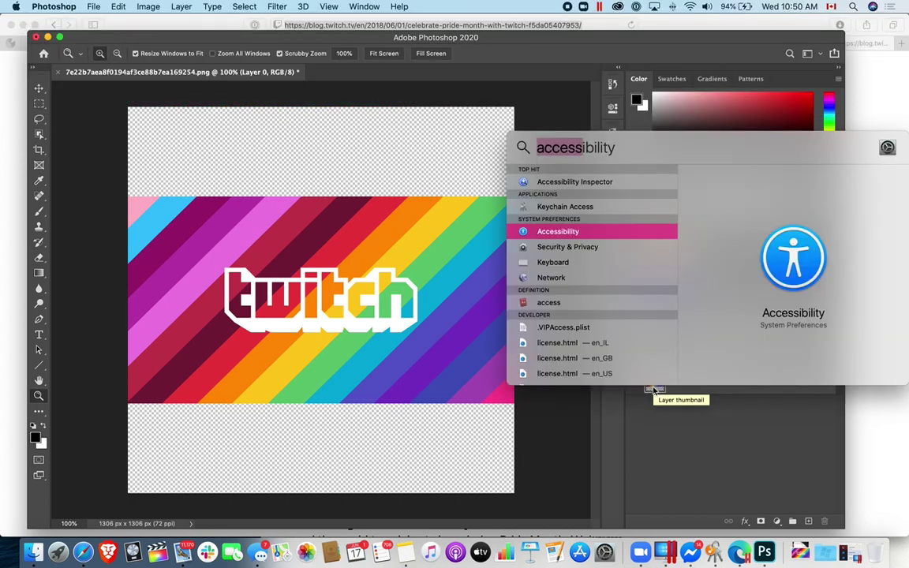
key(Return)
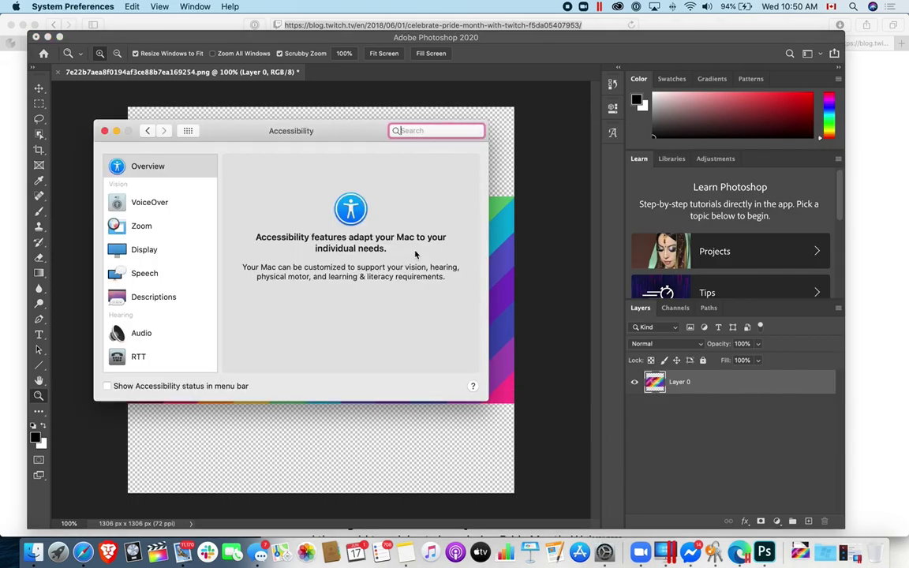
click(158, 226)
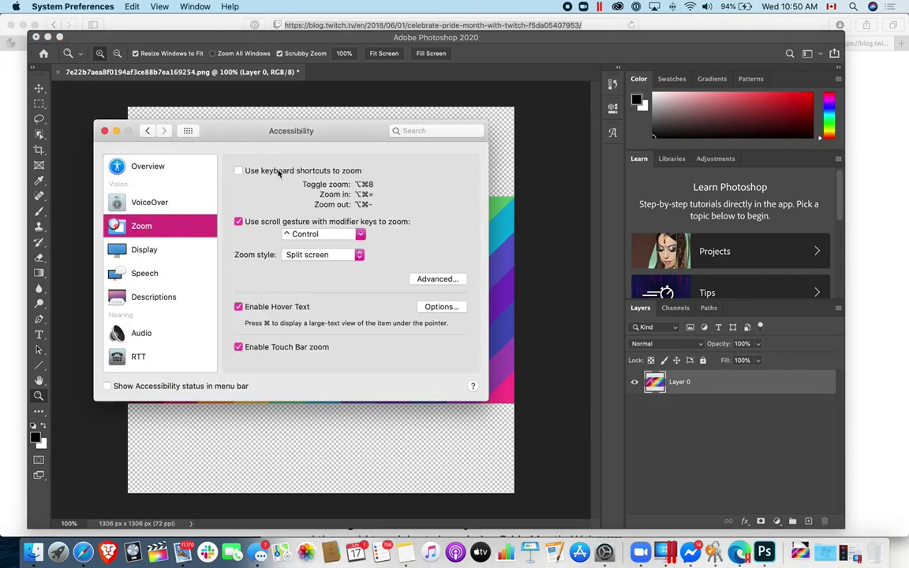
click(331, 254)
click(331, 241)
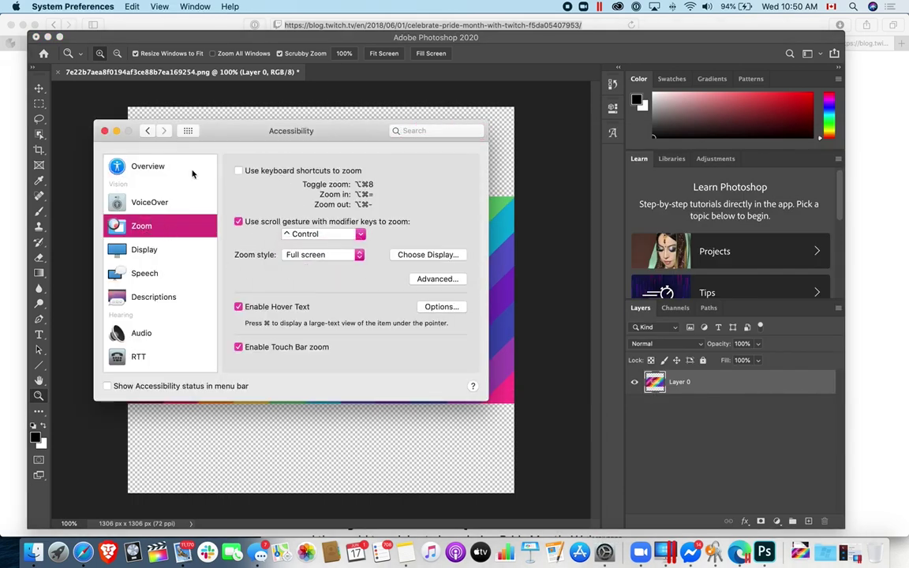
Try to choose a display to zoom, enable Show Accessibility status in menu bar, and close System Preferences.
click(409, 254)
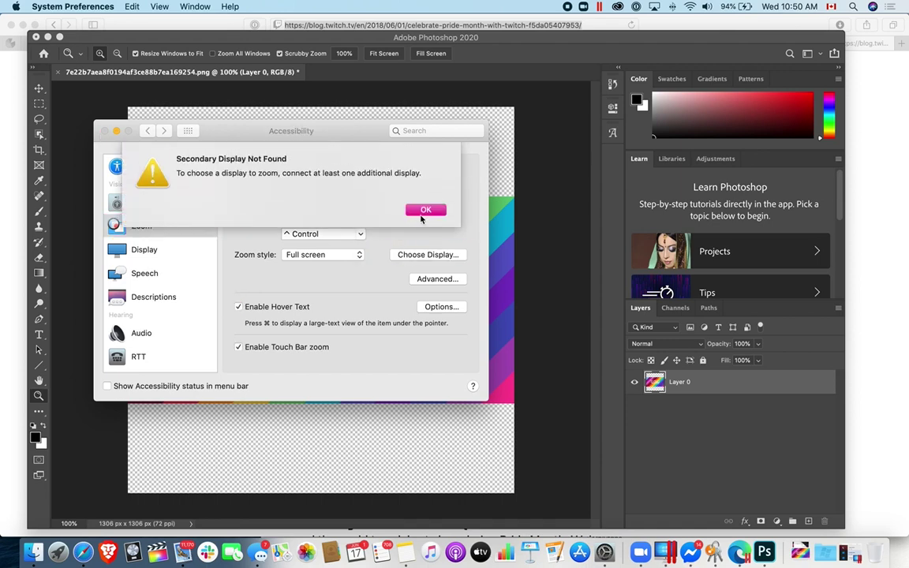
click(422, 212)
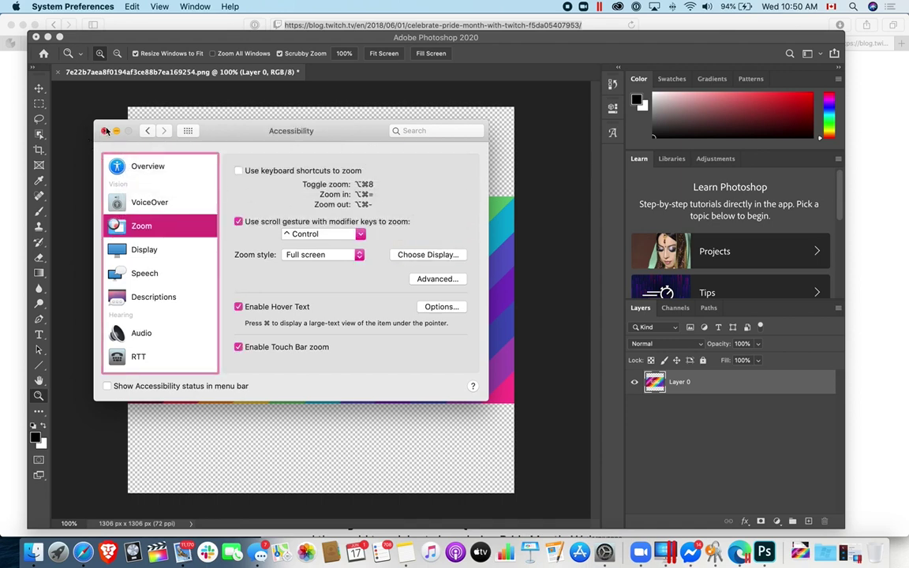
click(148, 385)
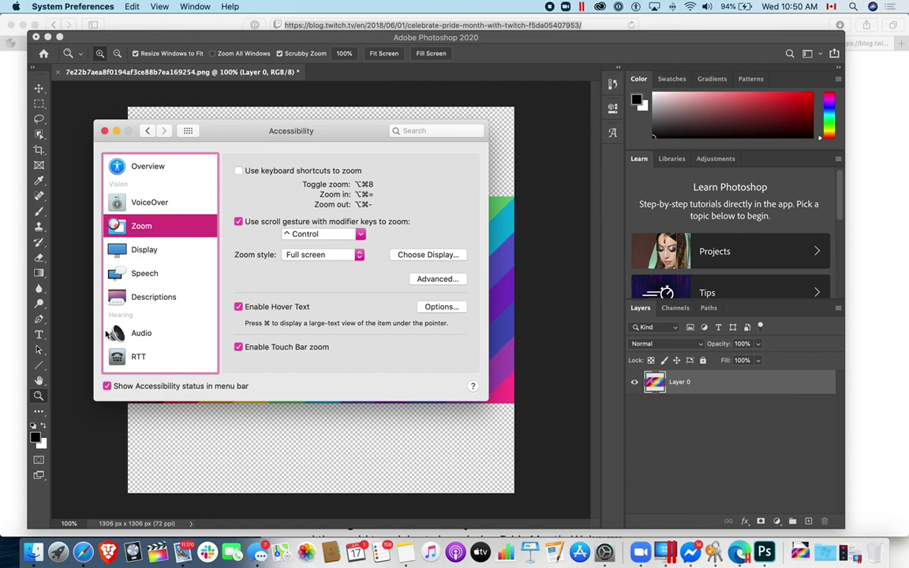
click(105, 130)
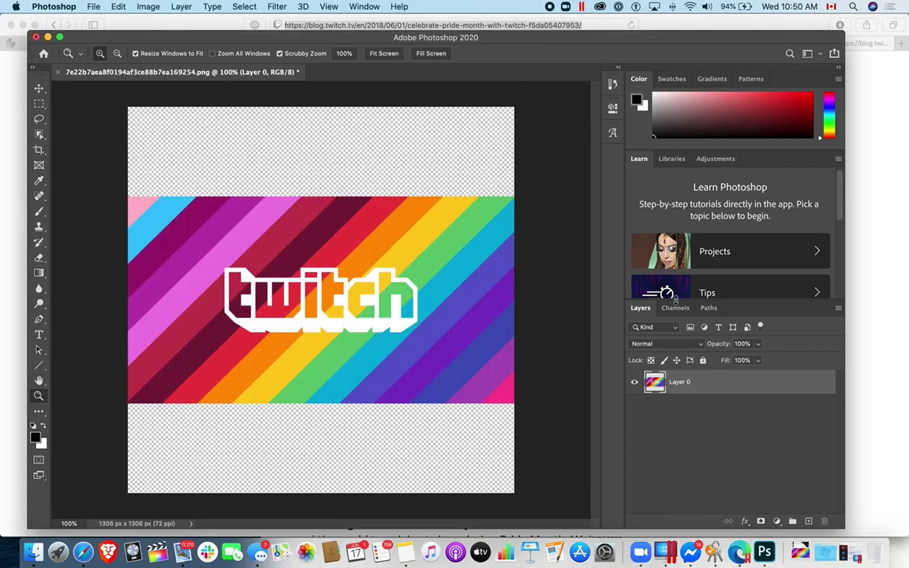
Magnify Layer 0's thumbnail with the full-screen zoom and load the layer's pixels as a selection.
scroll(665, 387, up, 10)
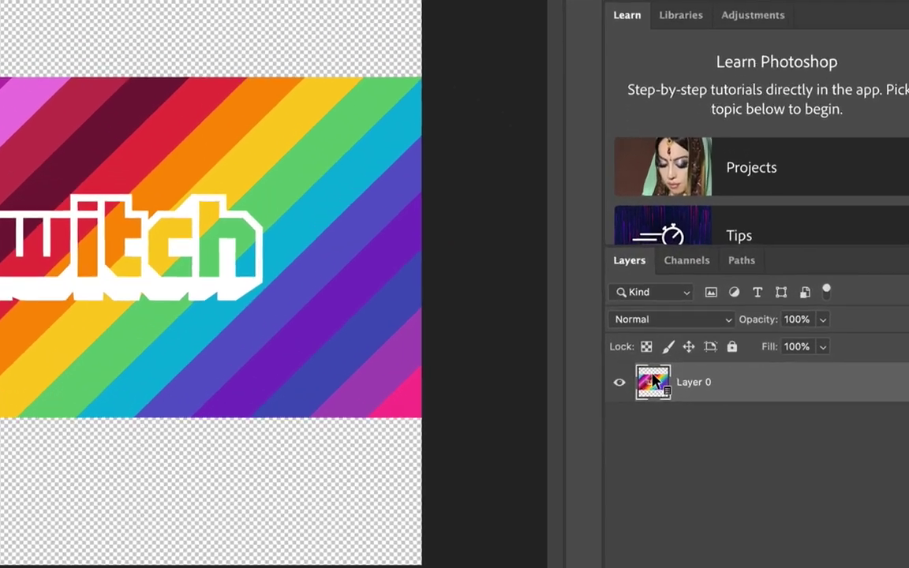
scroll(647, 378, up, 3)
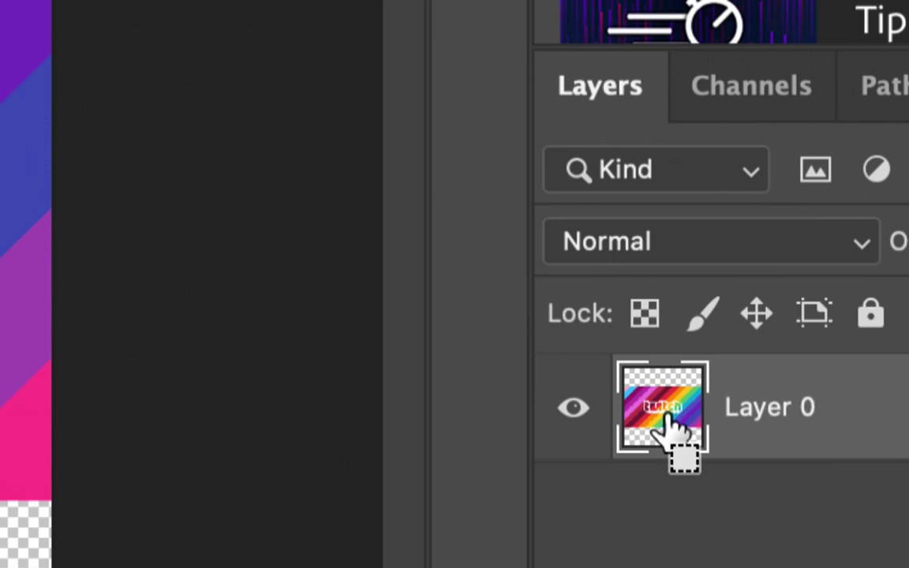
super+click(666, 426)
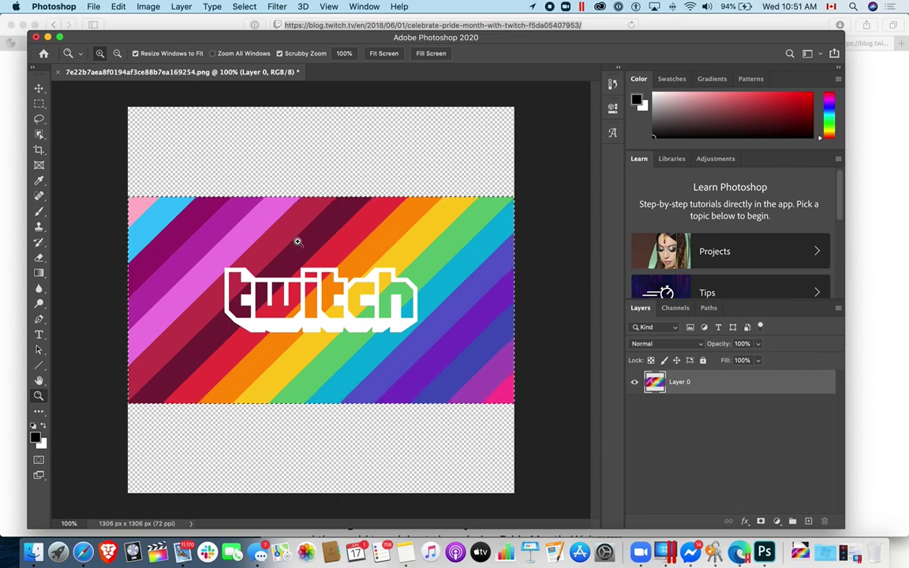
Draw a rectangular marquee around the Twitch logo and shift the selection slightly downward.
click(38, 104)
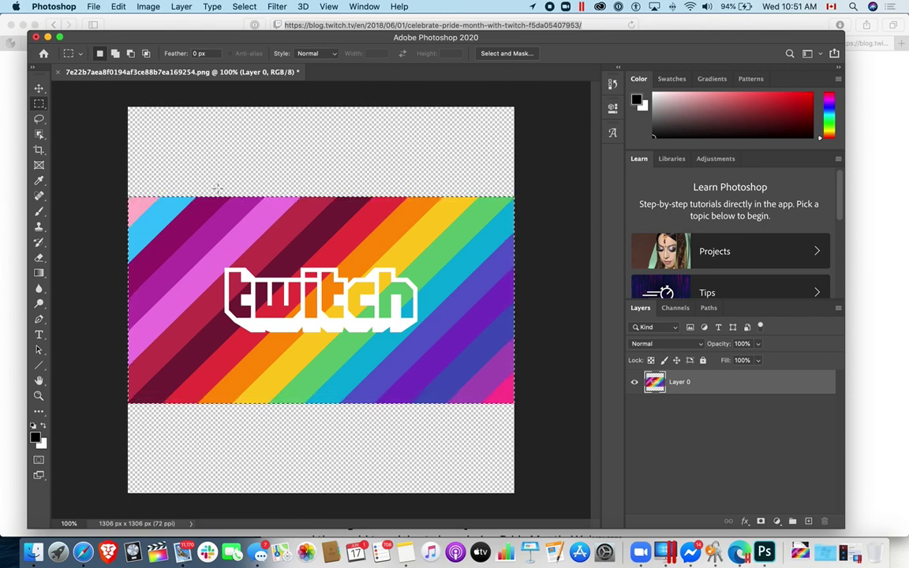
click(146, 7)
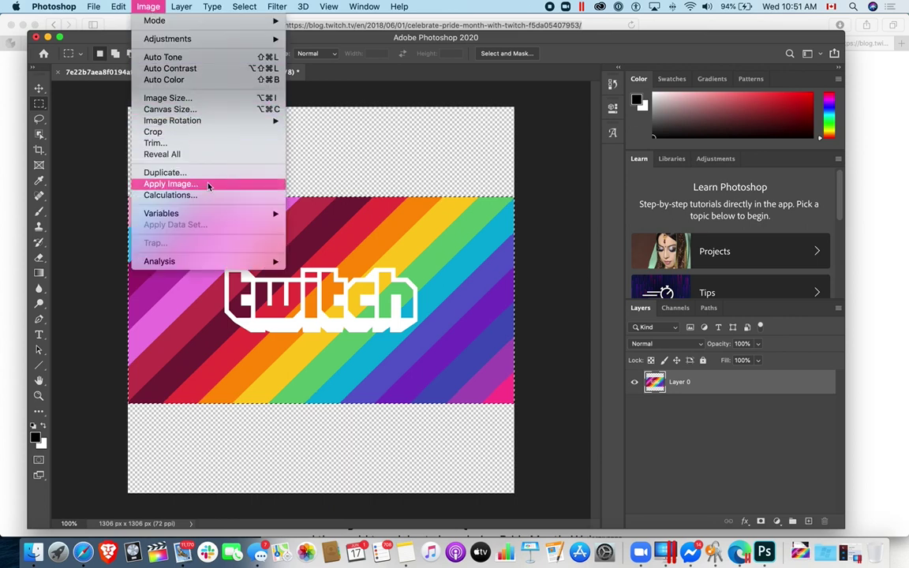
click(94, 179)
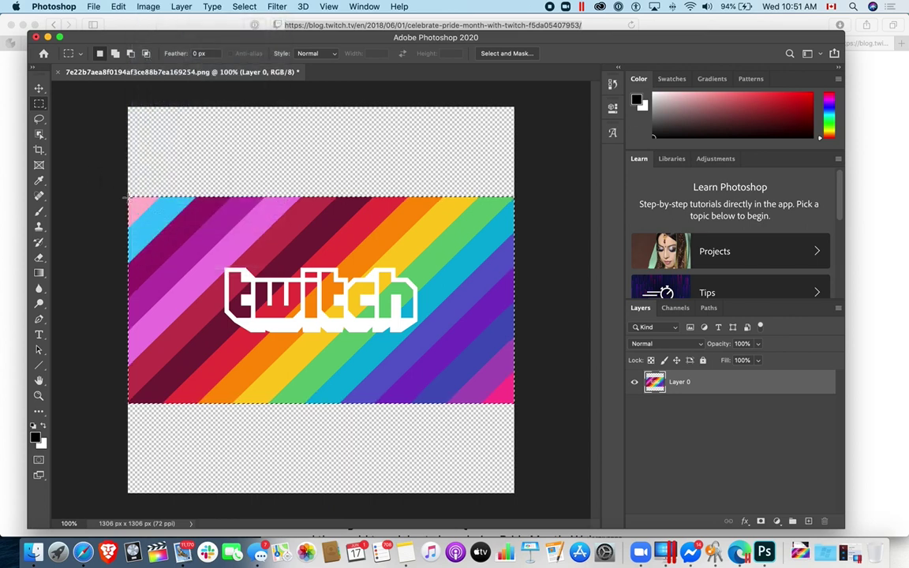
drag(175, 214, 458, 359)
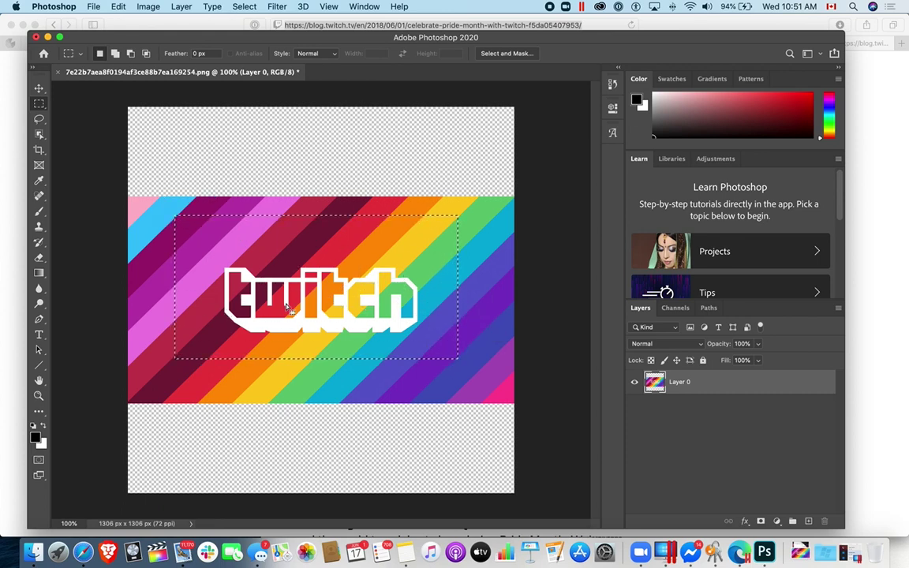
mouse_move(286, 304)
mouse_down()
mouse_move(298, 318)
mouse_move(292, 316)
mouse_up()
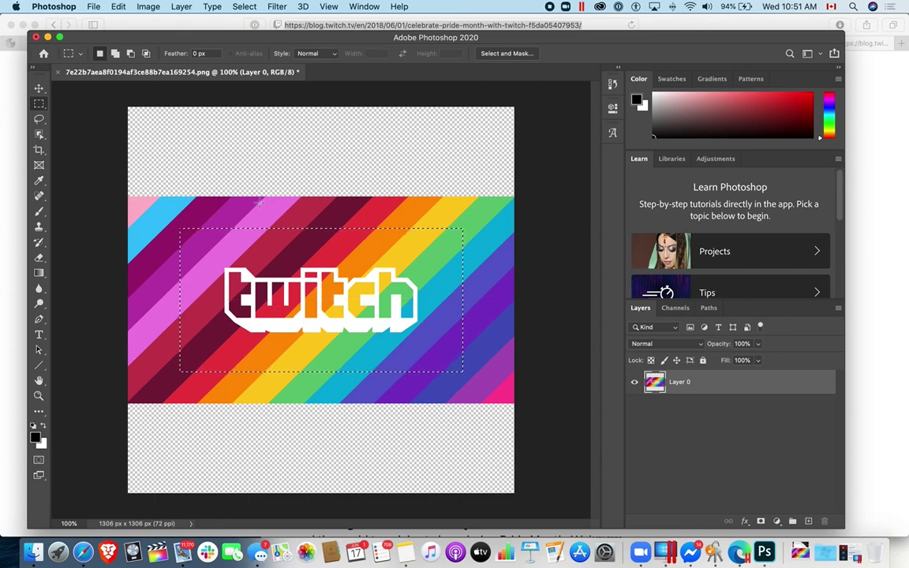
click(181, 7)
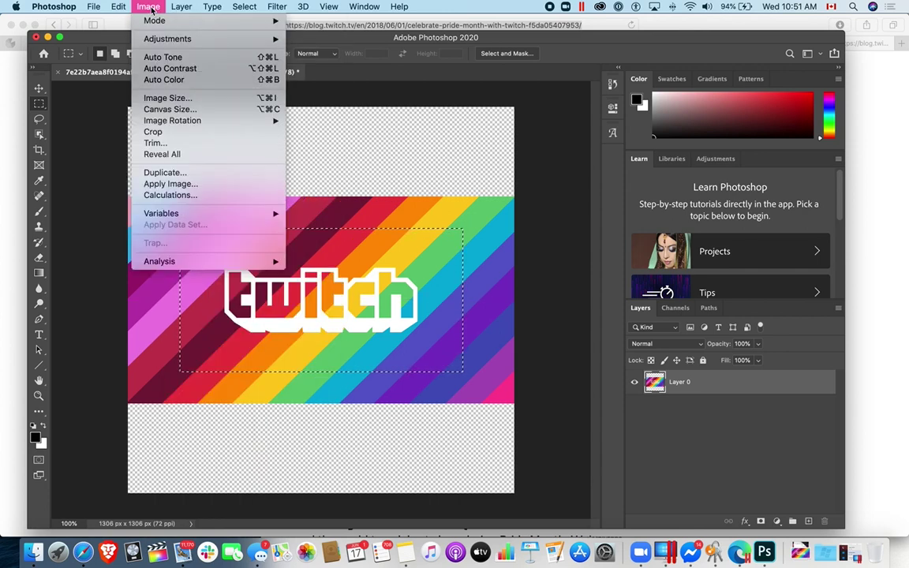
click(154, 9)
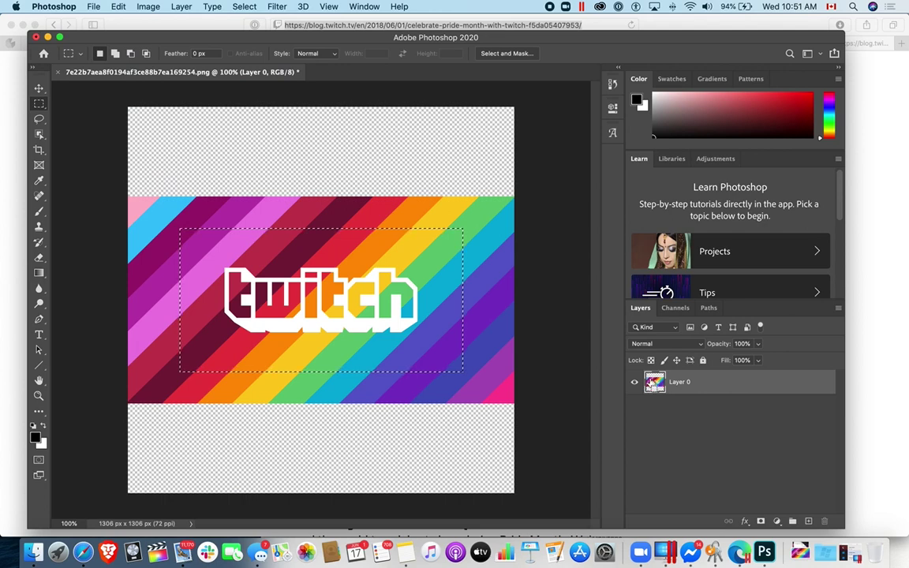
Load Layer 0's pixels as a selection and stretch them with Content-Aware Scale to the canvas's top and bottom edges.
super+click(652, 384)
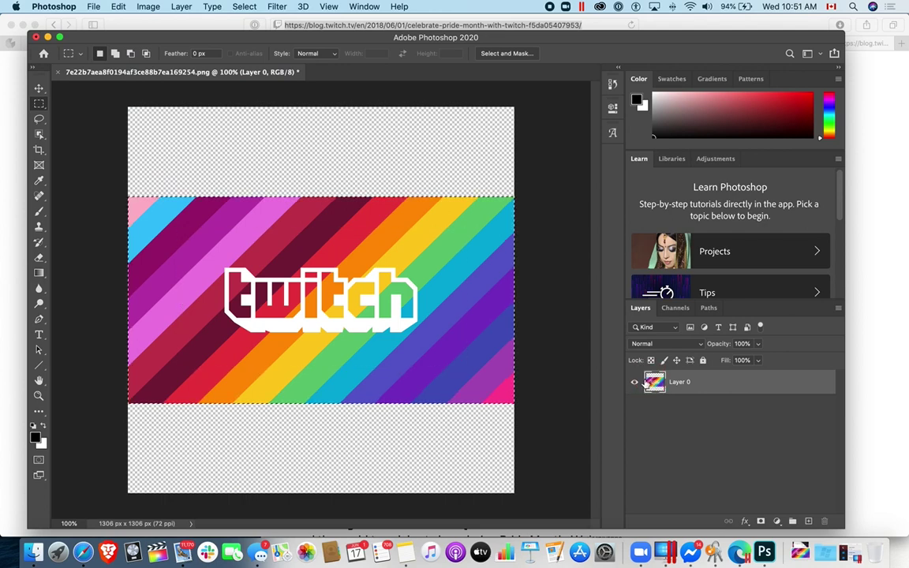
click(148, 7)
mouse_move(119, 7)
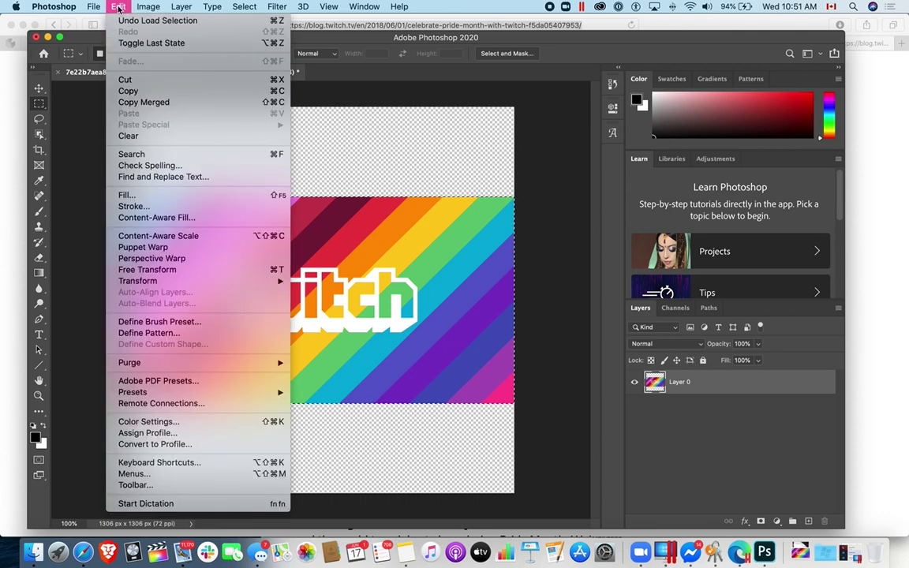
click(199, 239)
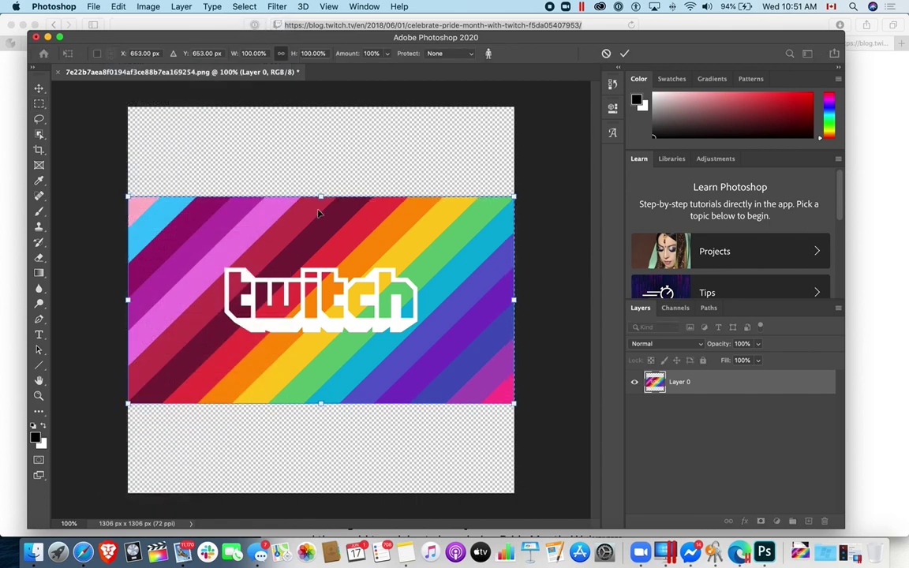
drag(320, 195, 315, 108)
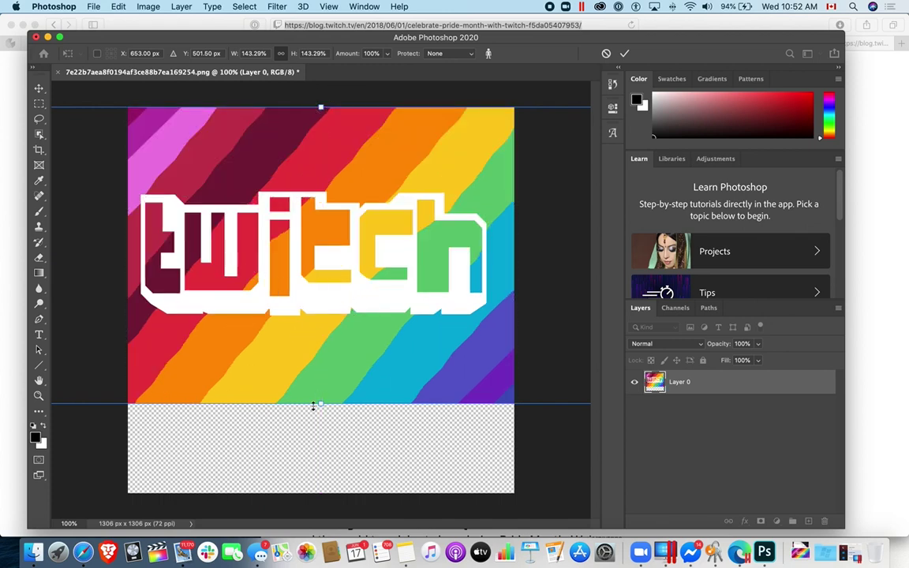
drag(318, 403, 328, 495)
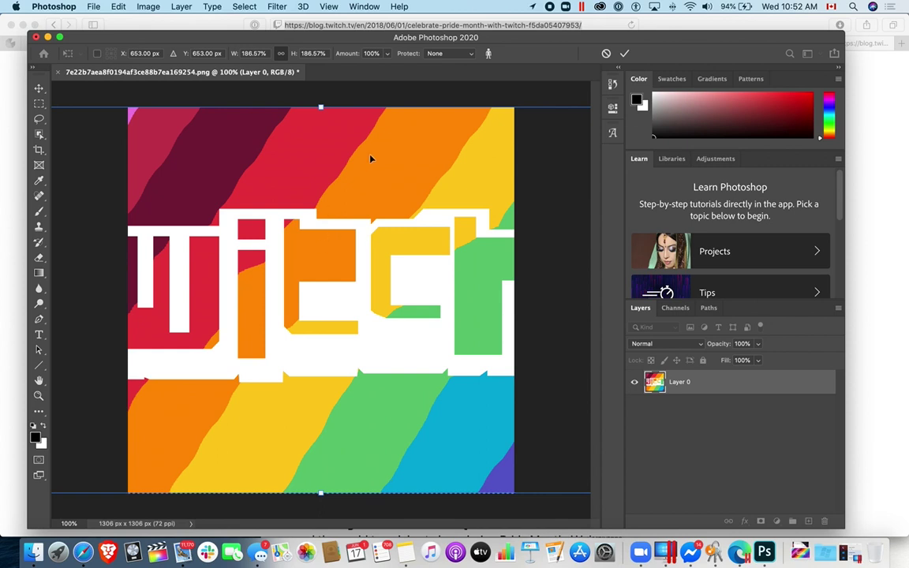
Set the Content-Aware Scale amount to 10%, keep Protect at None, and apply the scaling.
drag(353, 56, 336, 59)
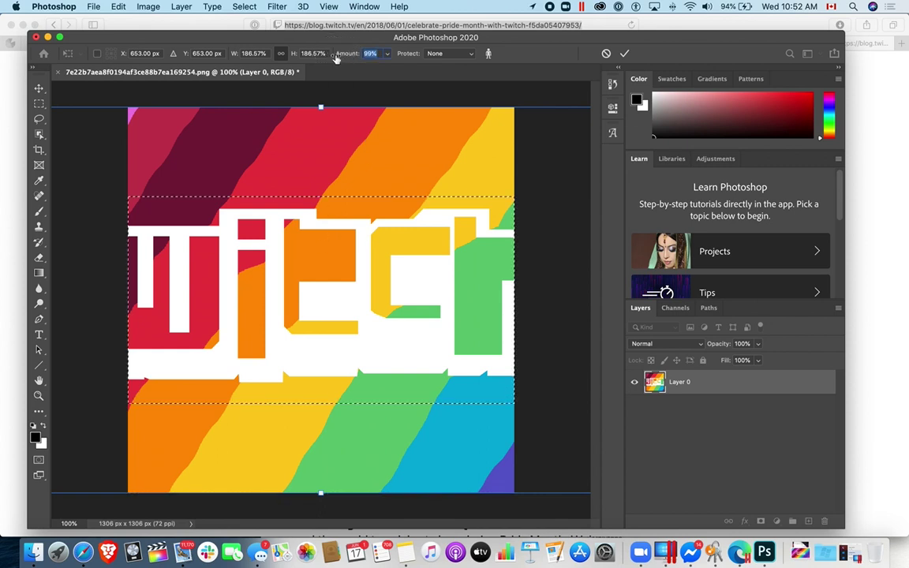
click(376, 53)
text(10)
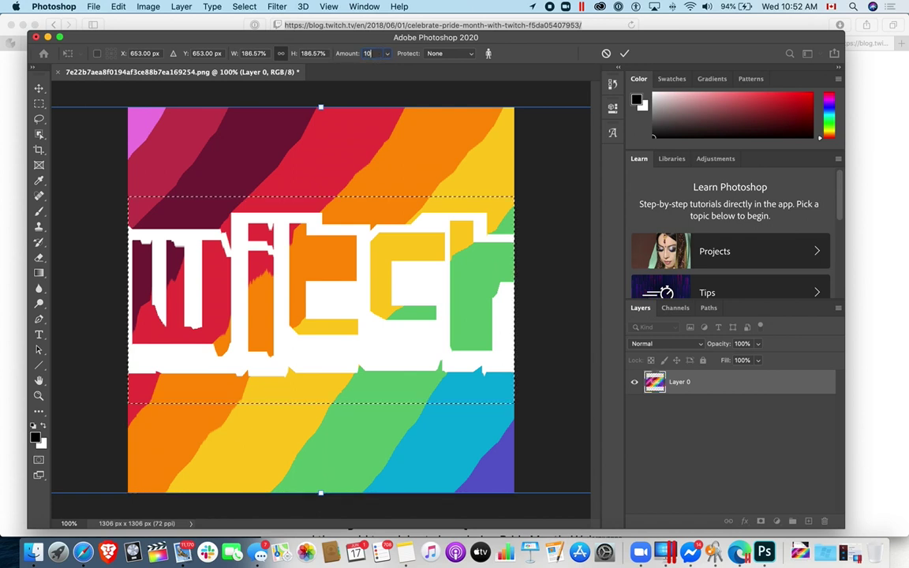
key(Return)
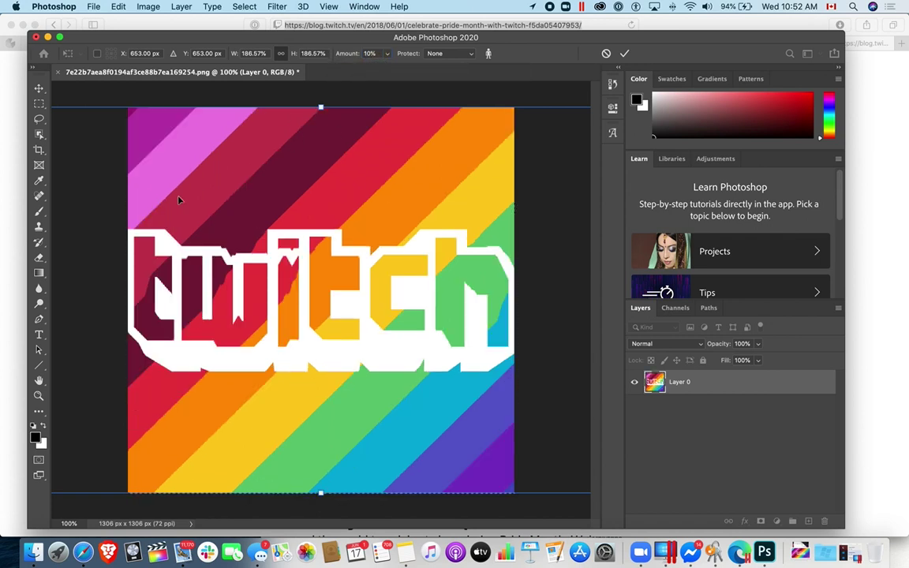
click(448, 55)
click(445, 55)
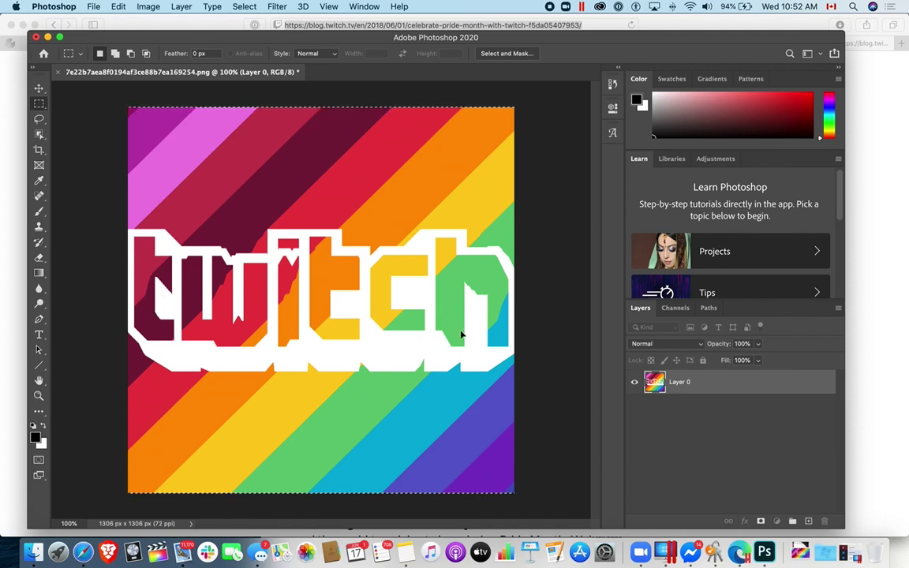
Undo the Content-Aware Scale and duplicate Layer 0.
key(super+z)
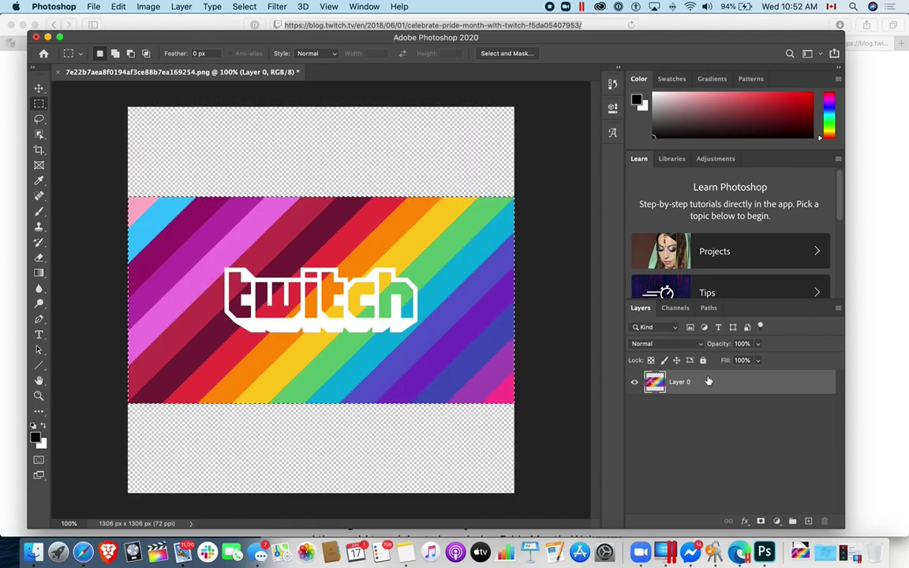
drag(694, 382, 810, 521)
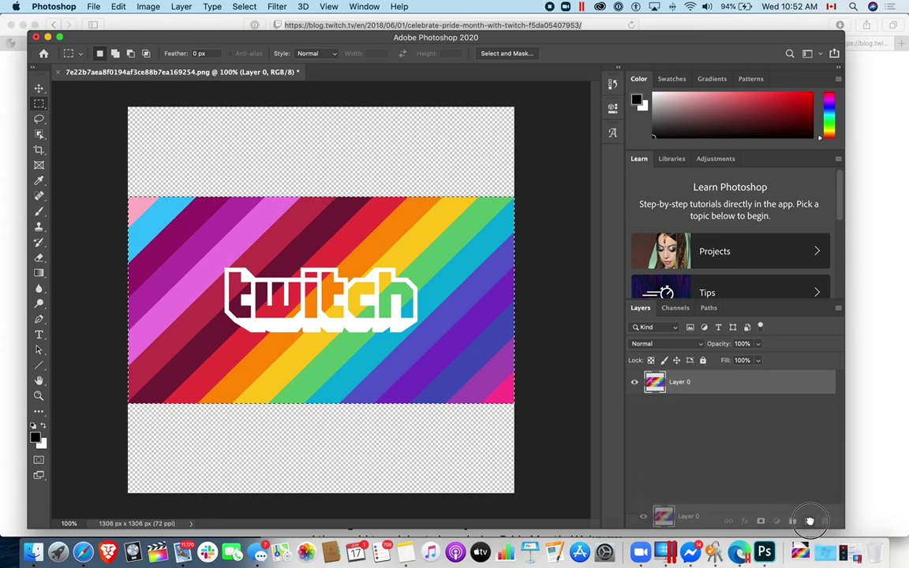
drag(809, 520, 809, 521)
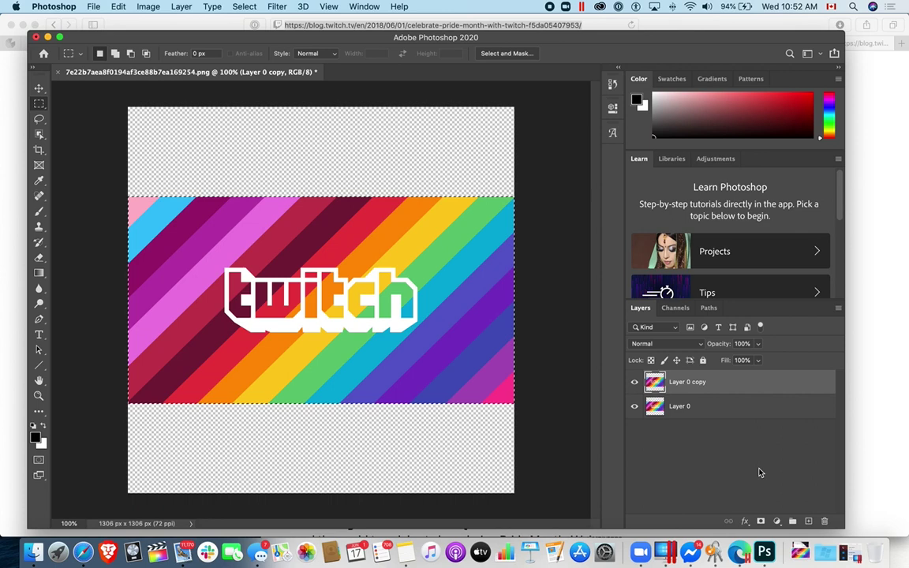
click(710, 384)
right_click(710, 383)
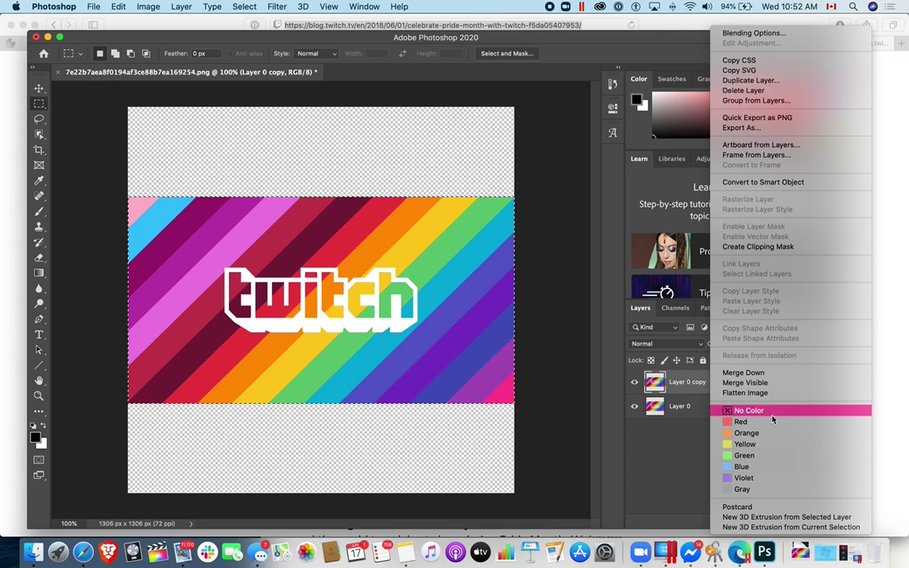
click(674, 415)
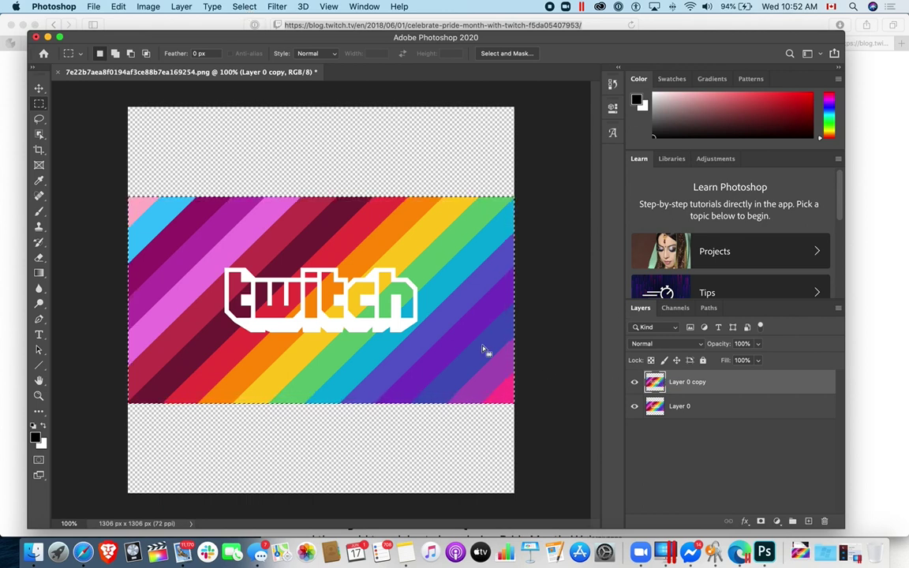
Enter Quick Mask mode and draw an elliptical marquee around the Twitch logo with some margin on every side.
click(38, 461)
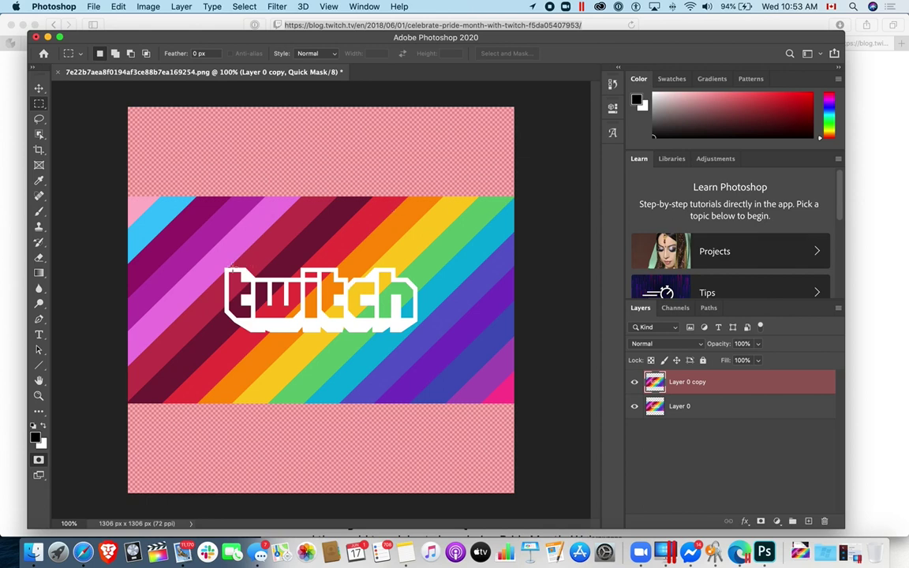
click(40, 273)
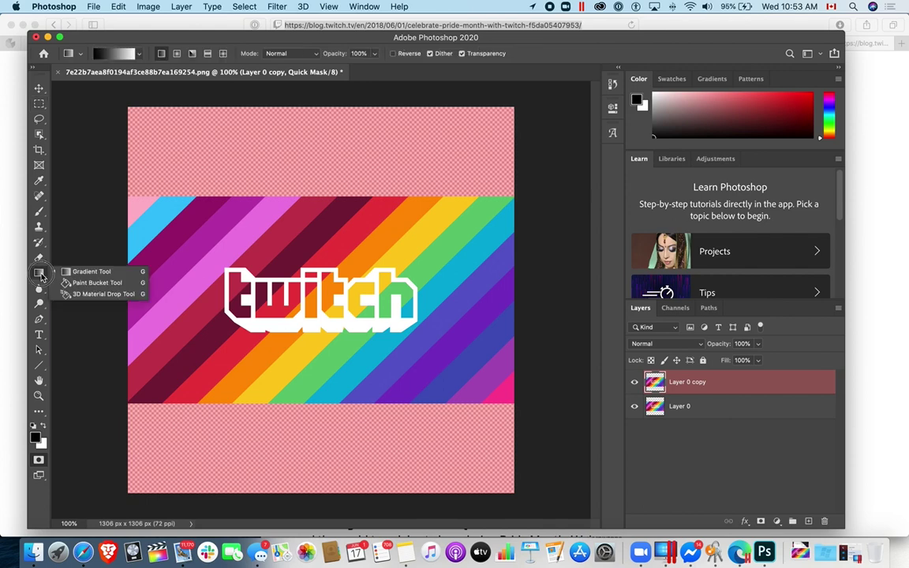
drag(41, 275, 66, 273)
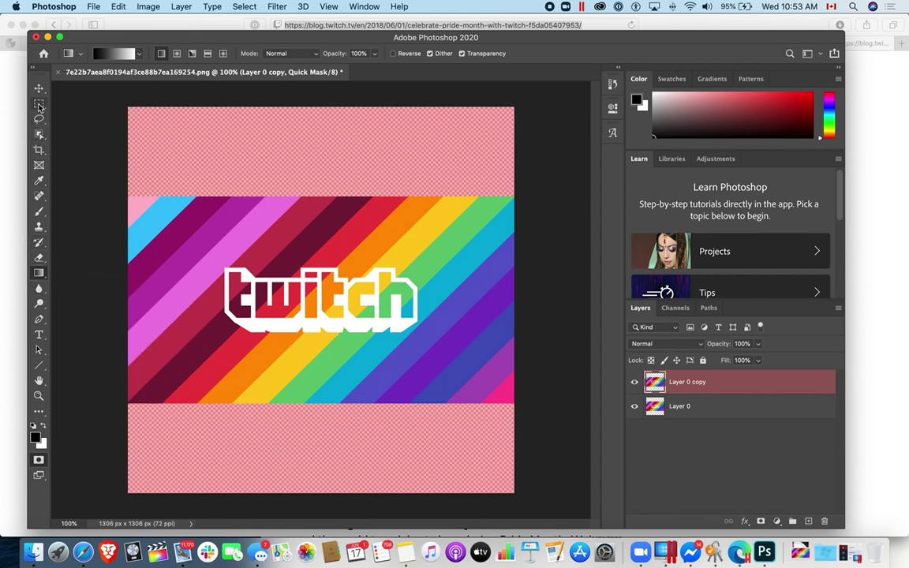
drag(39, 105, 74, 115)
drag(213, 257, 437, 349)
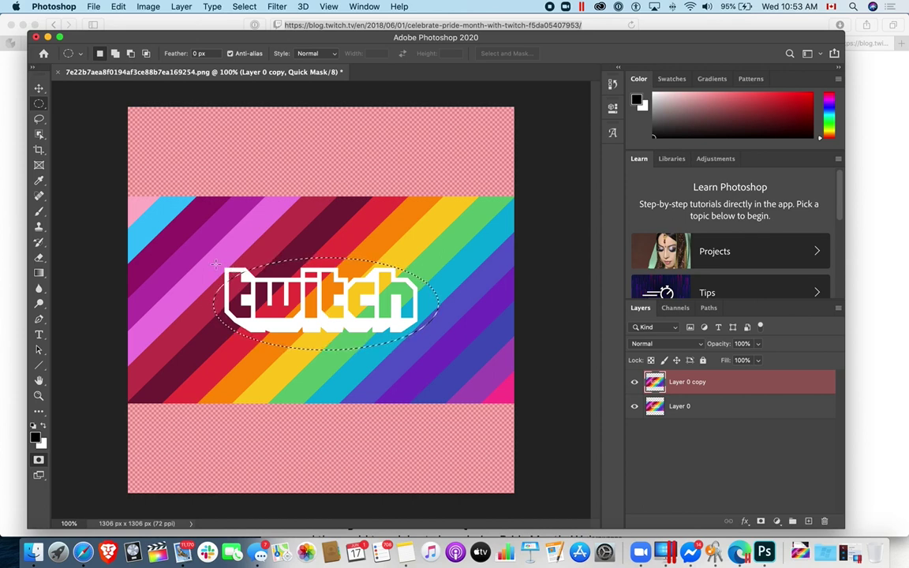
drag(215, 249, 418, 334)
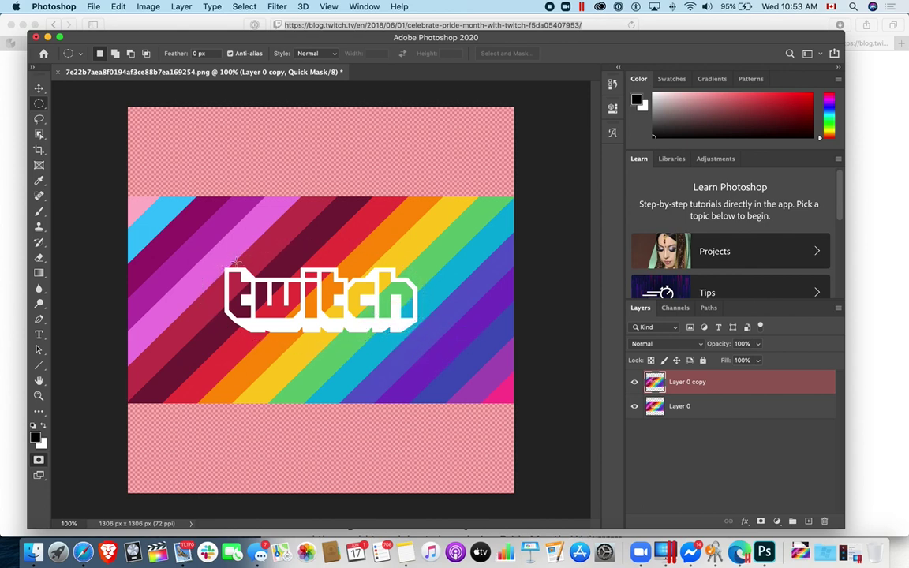
drag(203, 239, 444, 359)
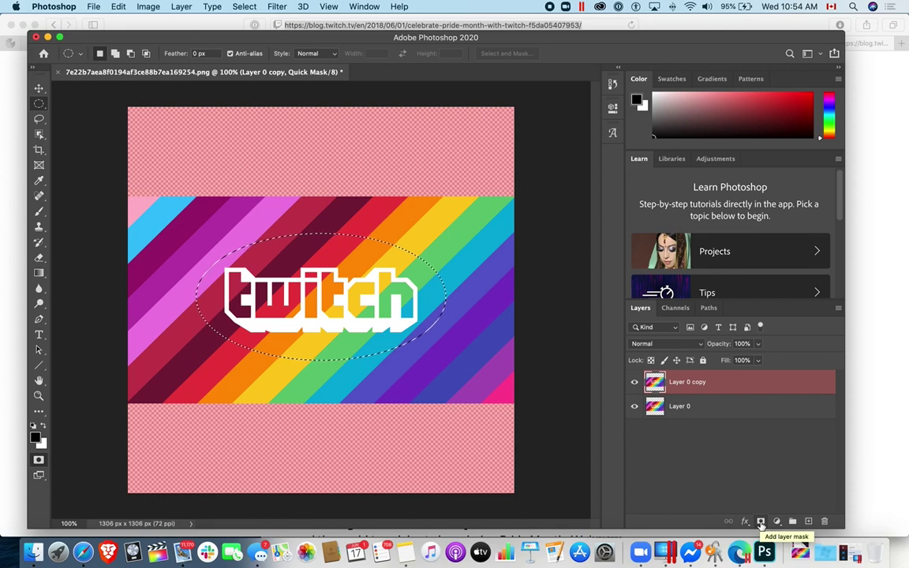
Try adding Layer 0 copy's transparency mask to the elliptical selection, and undo it.
right_click(652, 383)
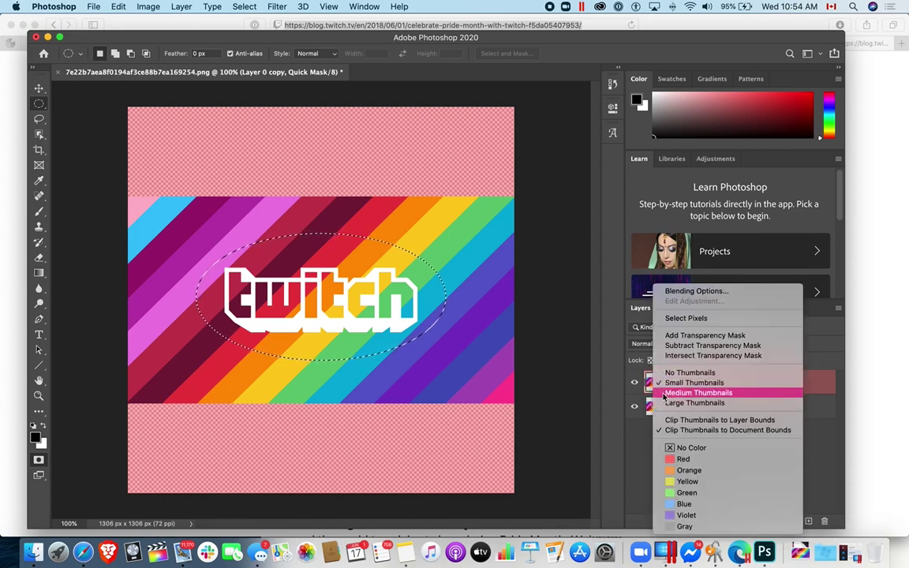
click(696, 340)
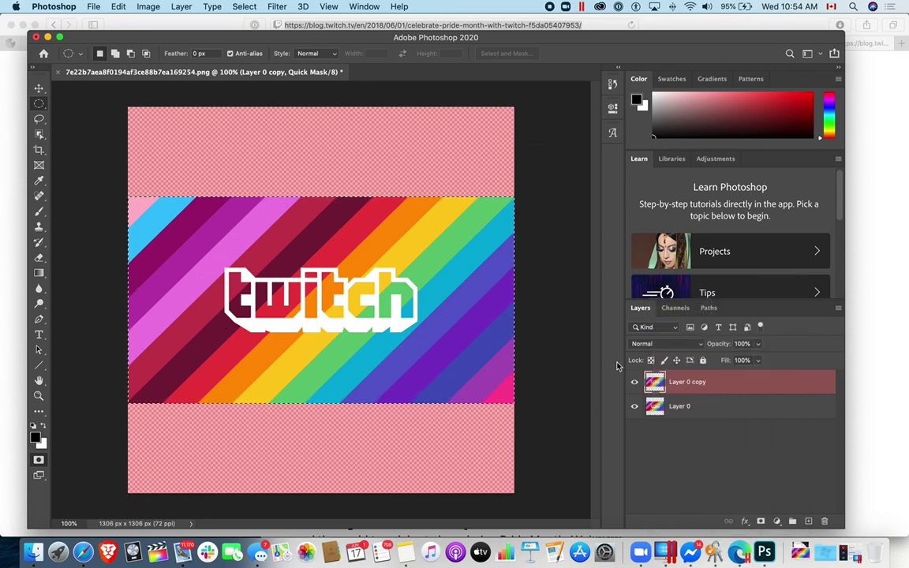
key(super+z)
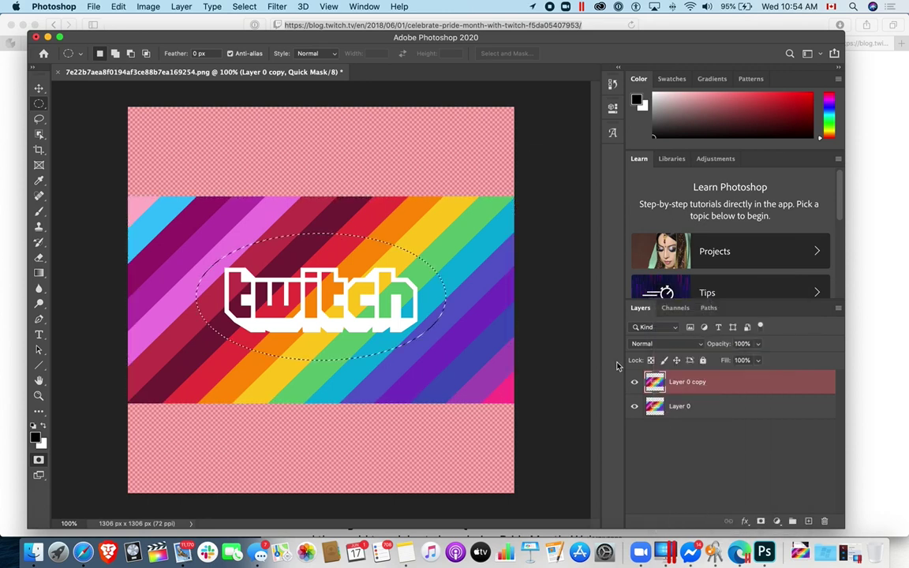
Try subtracting Layer 0 copy's transparency mask from the elliptical selection, and undo it.
right_click(655, 381)
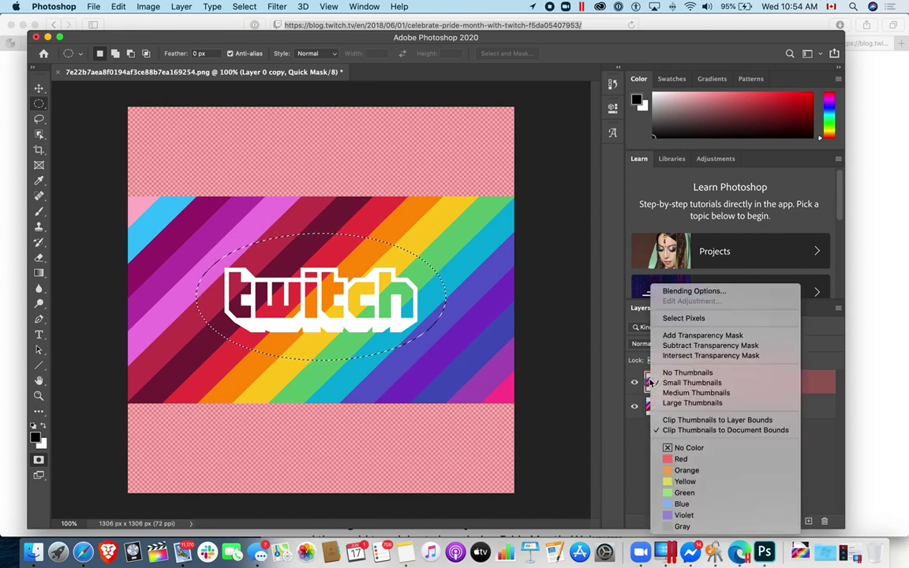
click(696, 346)
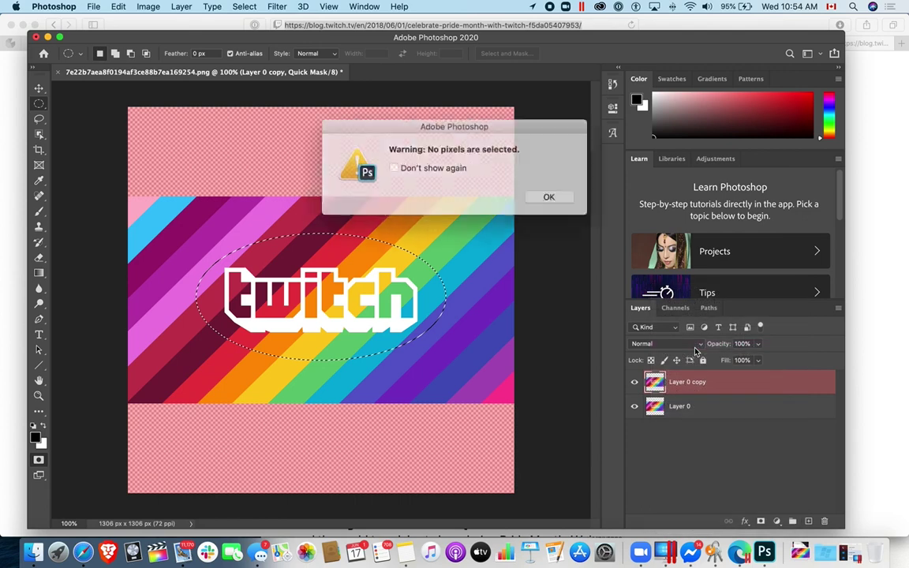
click(547, 197)
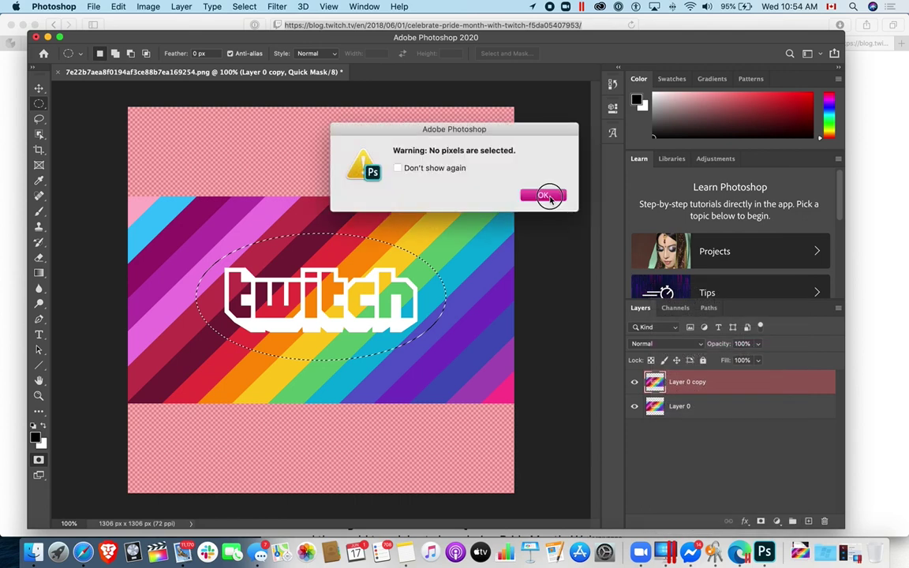
right_click(659, 381)
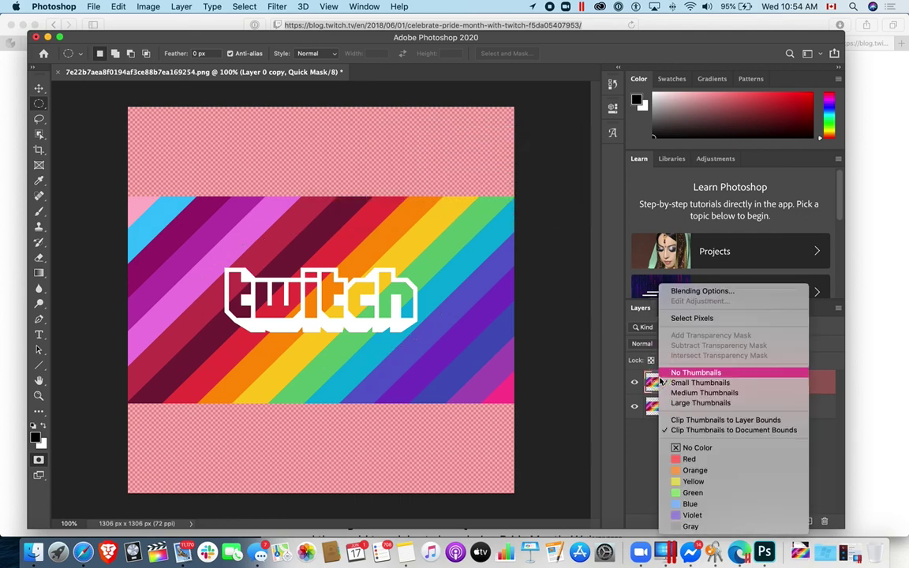
click(454, 302)
key(super+z)
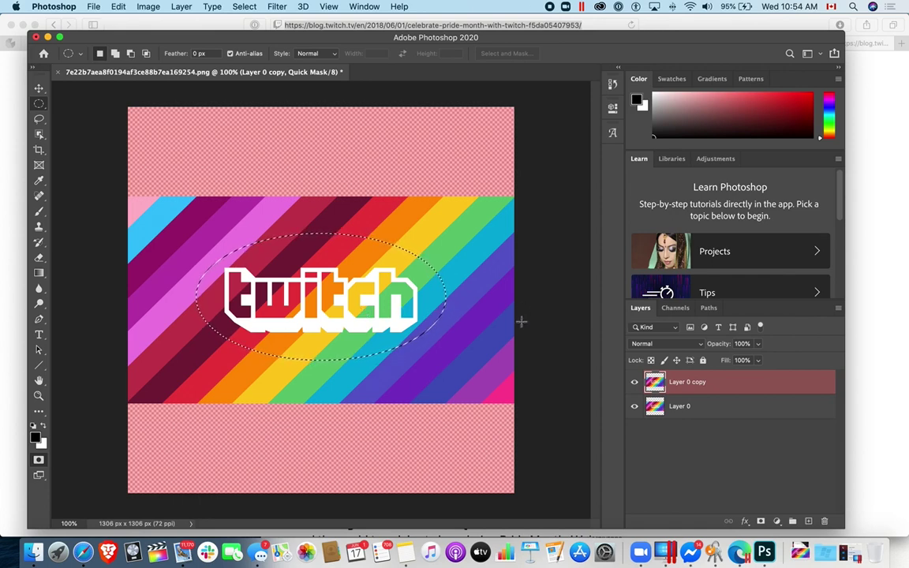
Set the layer thumbnails to large size, clipped to the document bounds.
right_click(655, 382)
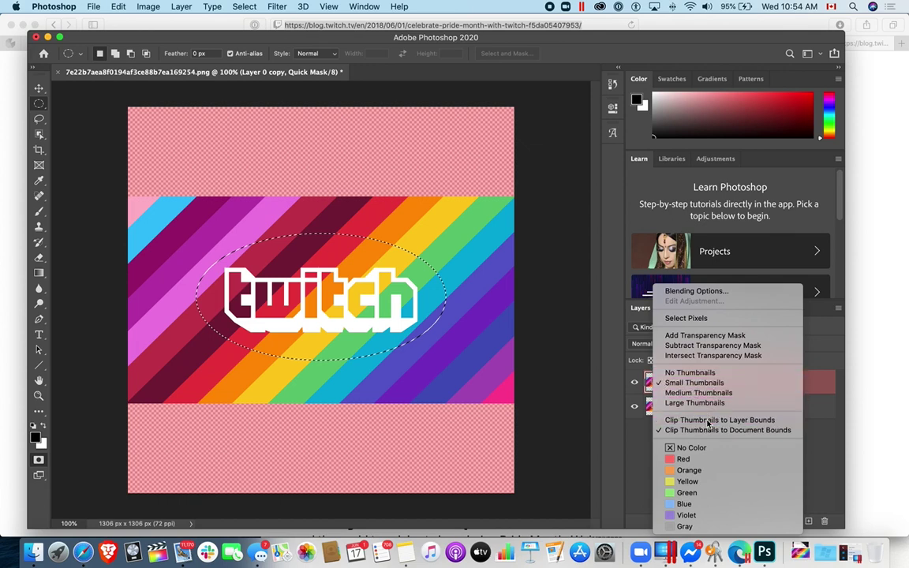
click(655, 382)
right_click(655, 382)
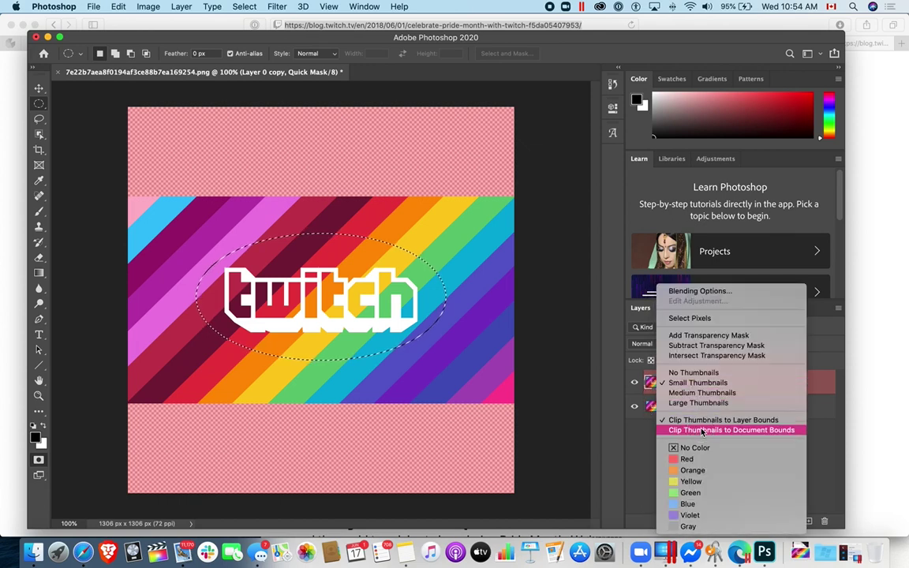
click(710, 430)
right_click(659, 386)
click(668, 403)
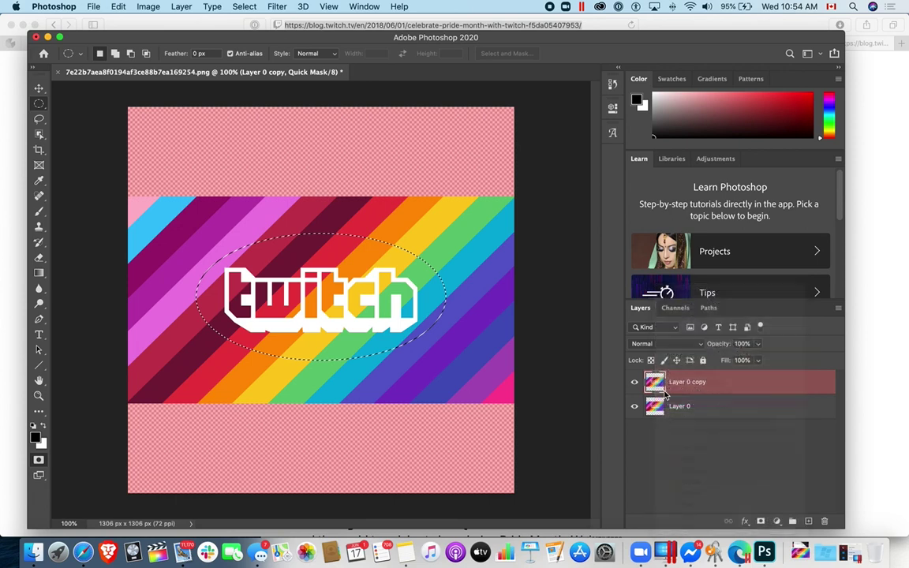
Intersect the elliptical selection with Layer 0 copy's transparency mask, and add and apply a layer mask from it on that layer.
right_click(673, 387)
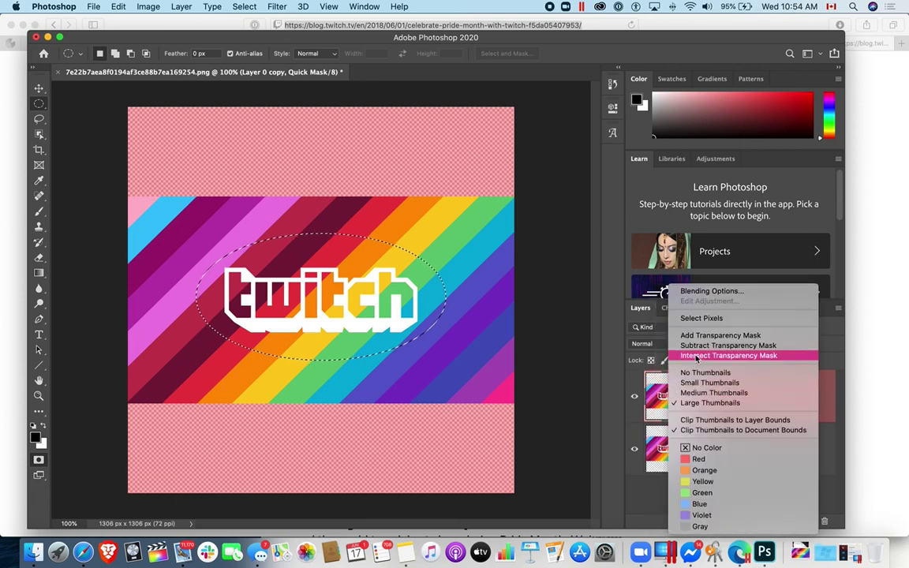
click(696, 358)
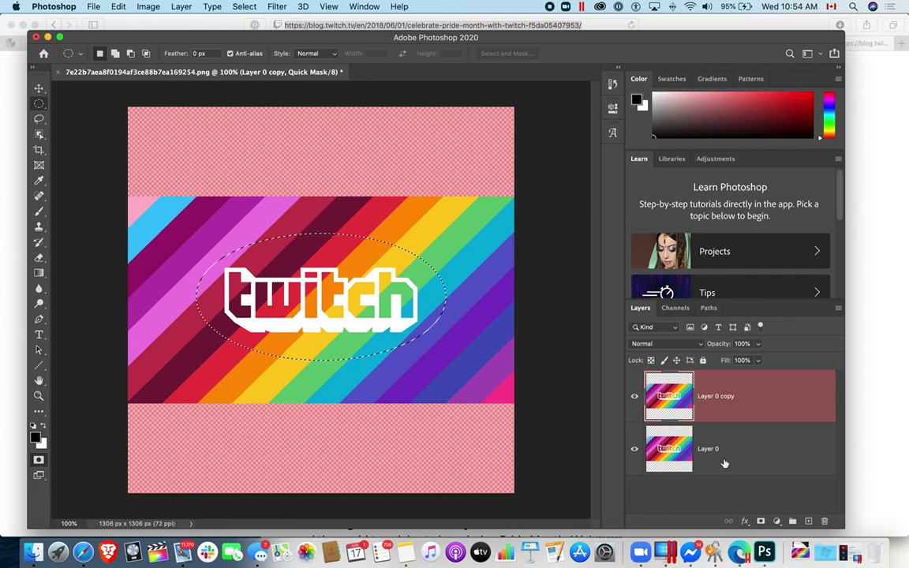
click(760, 522)
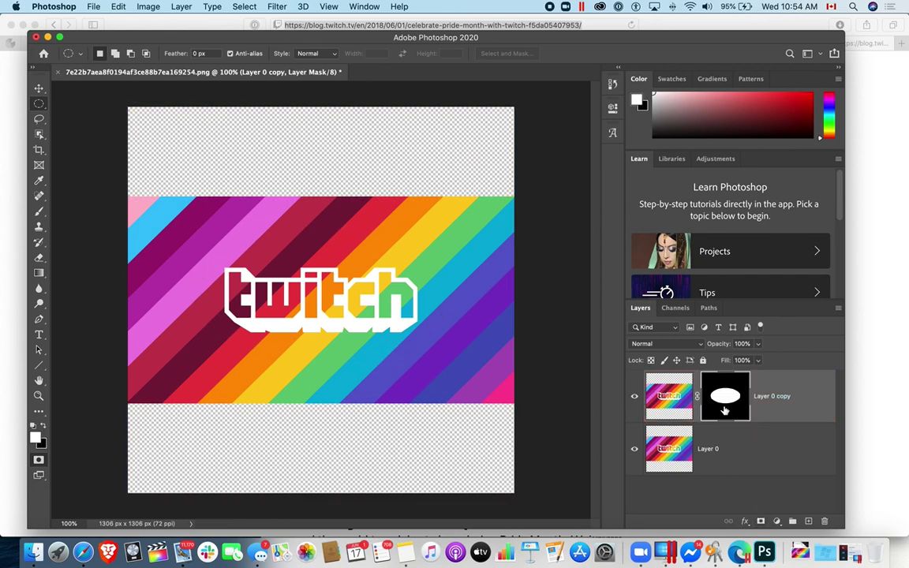
right_click(724, 404)
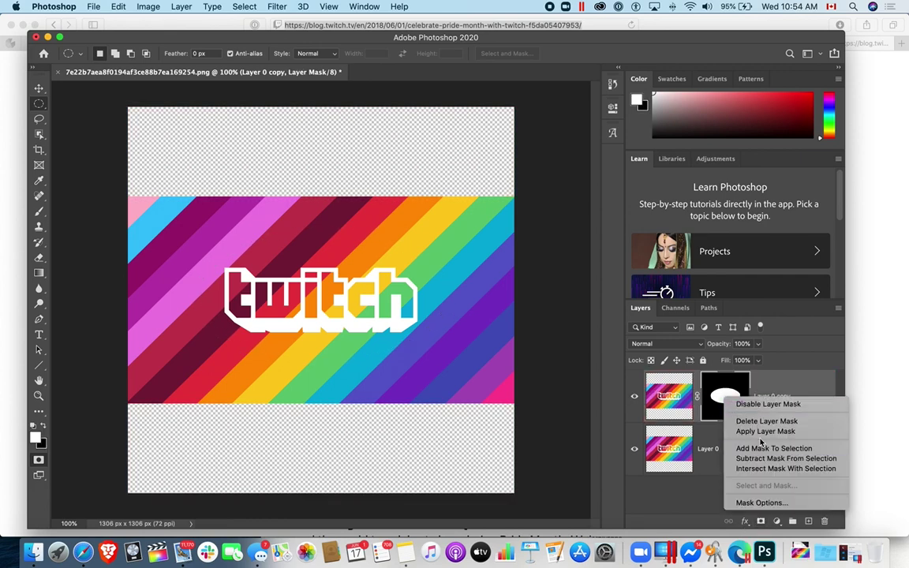
click(635, 434)
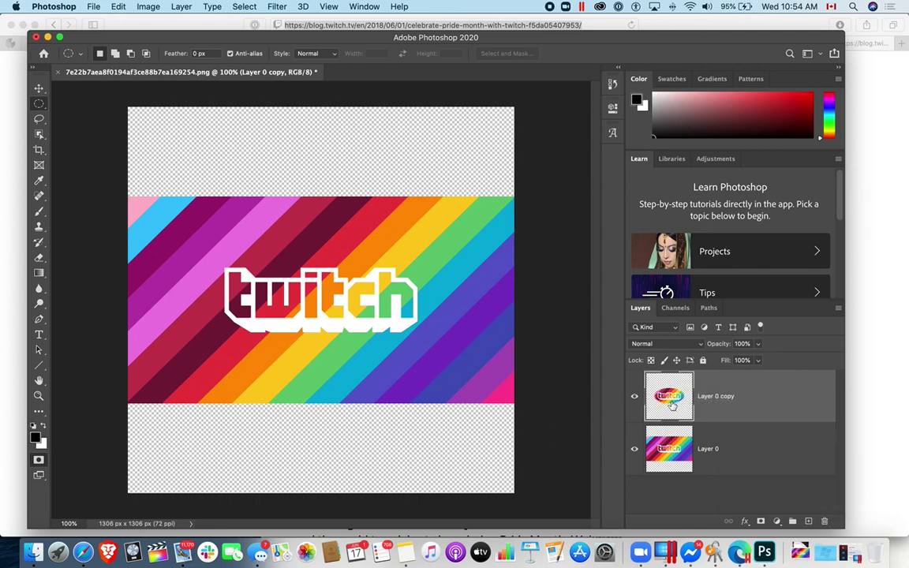
Hide Layer 0 to check the oval logo cutout on its own, and show the layer again.
click(634, 448)
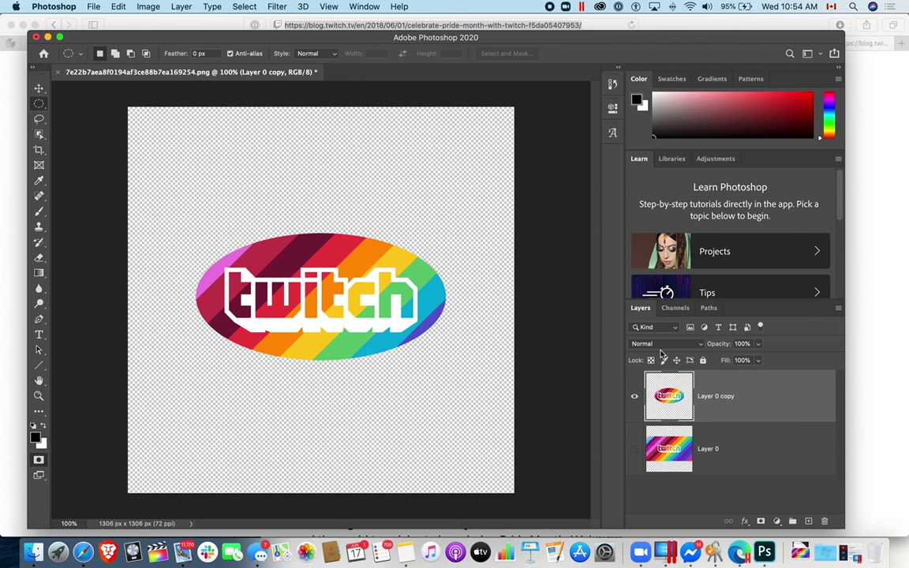
key(super+shift+3)
alt+click(634, 394)
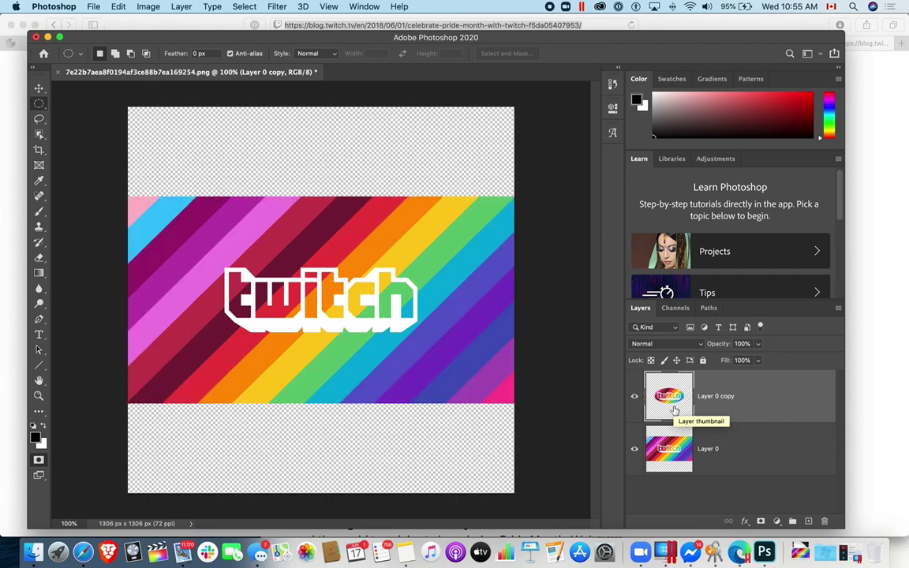
Load the oval logo layer's pixels as a selection and duplicate Layer 0 as a layer named "copy".
super+click(667, 400)
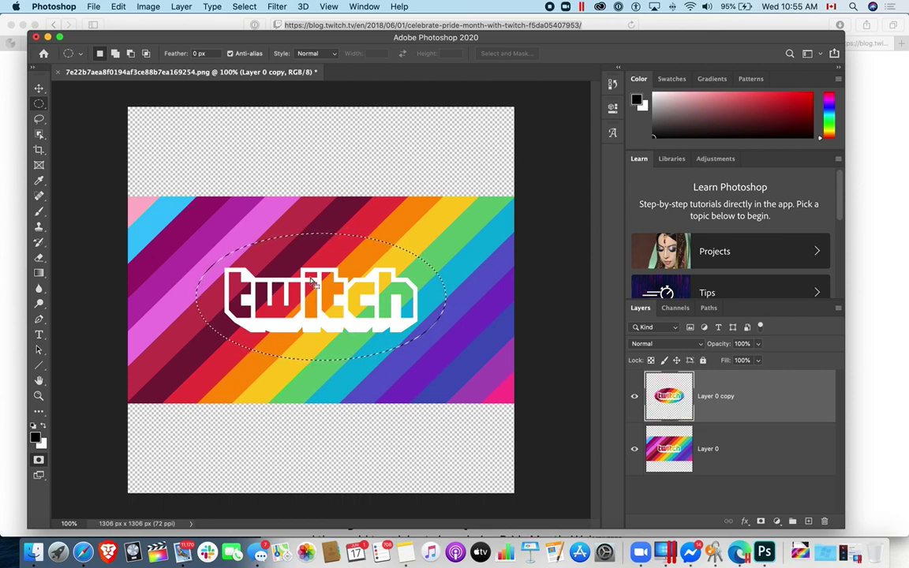
click(665, 446)
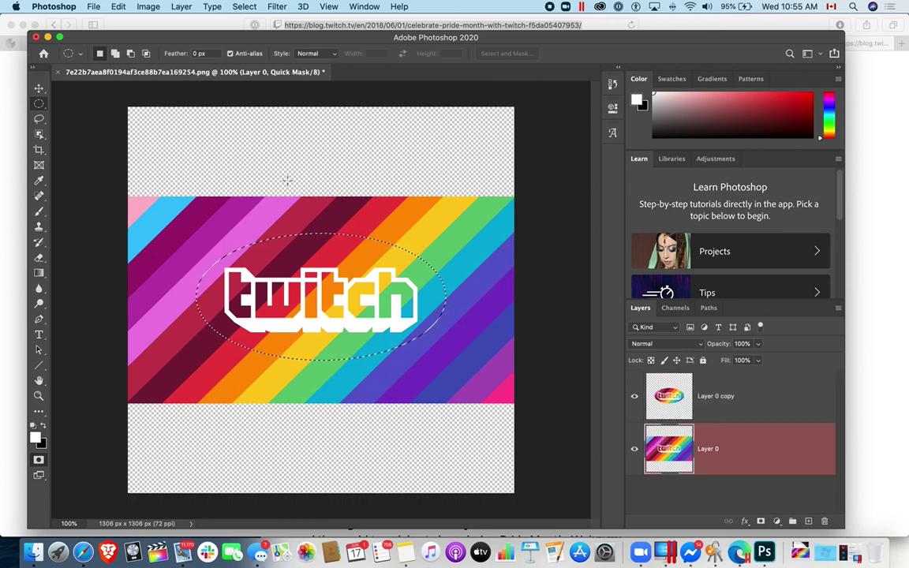
right_click(730, 446)
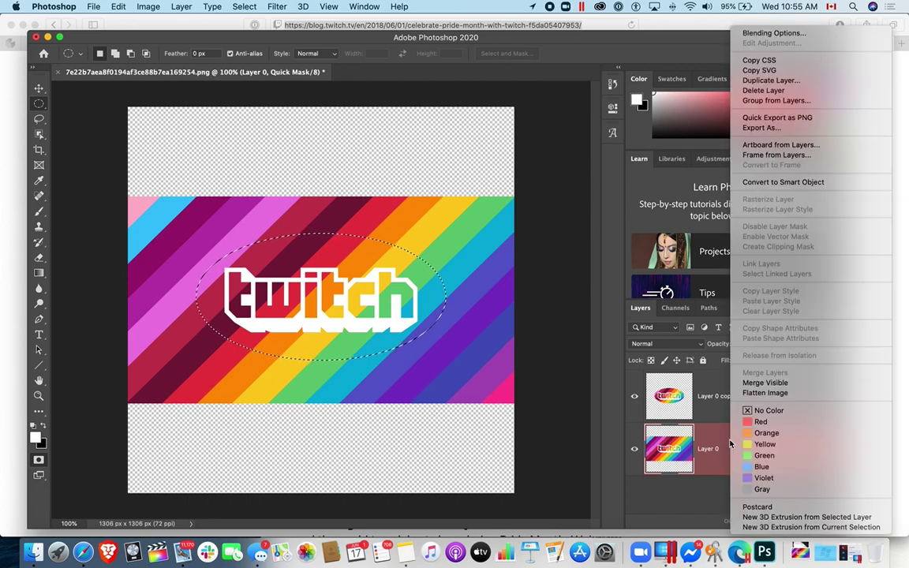
click(769, 80)
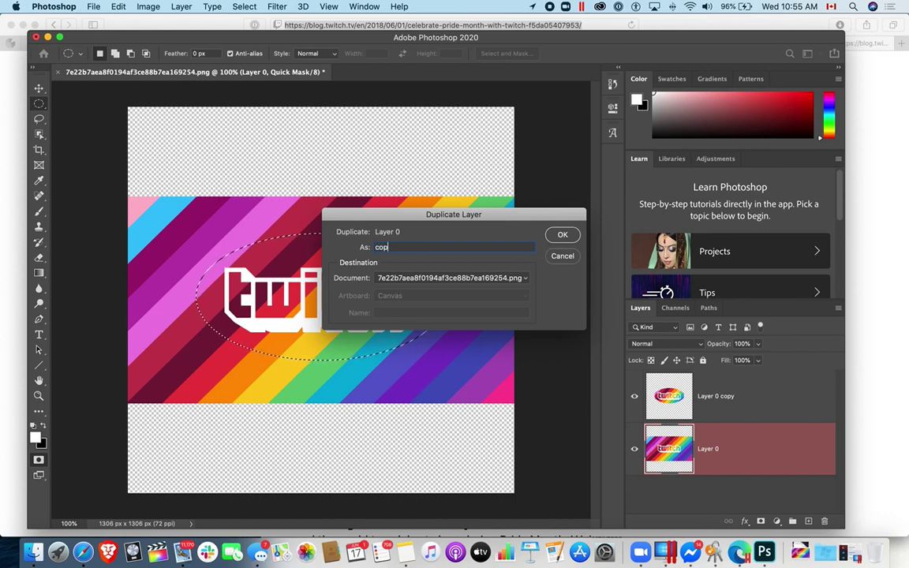
key(Return)
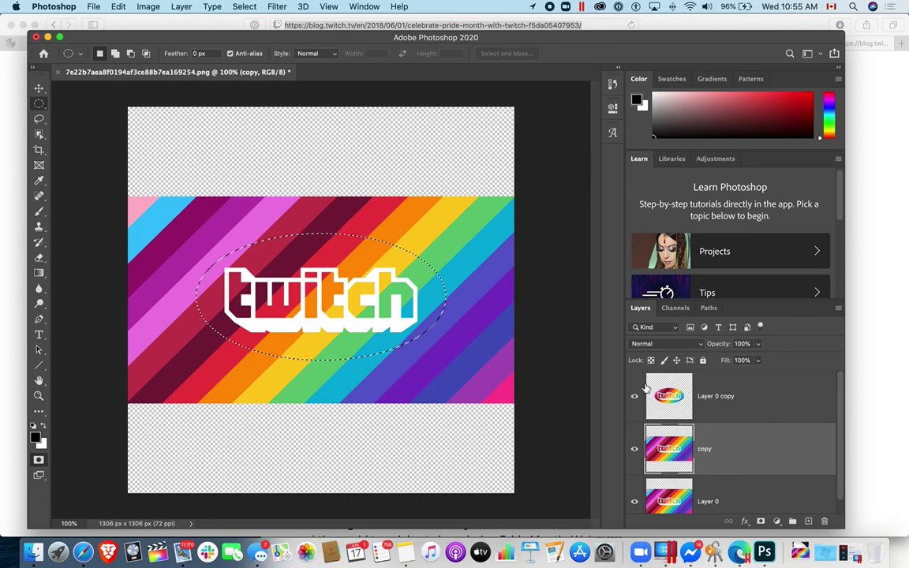
scroll(769, 422, down, 1)
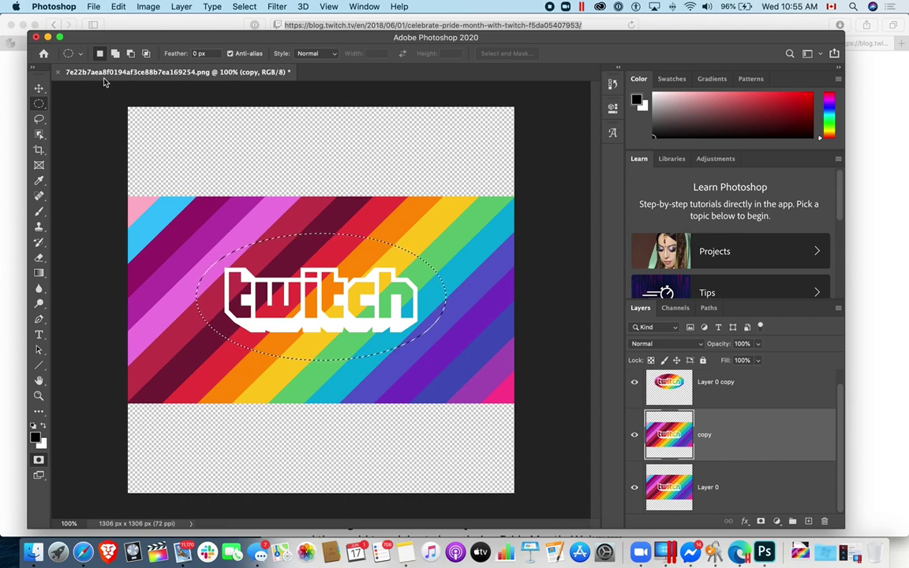
Try a Content-Aware Scale of the copy layer's oval selection upward, protecting it with the Quick Mask and Protect Skin Tones, and cancel it.
click(147, 7)
mouse_move(113, 7)
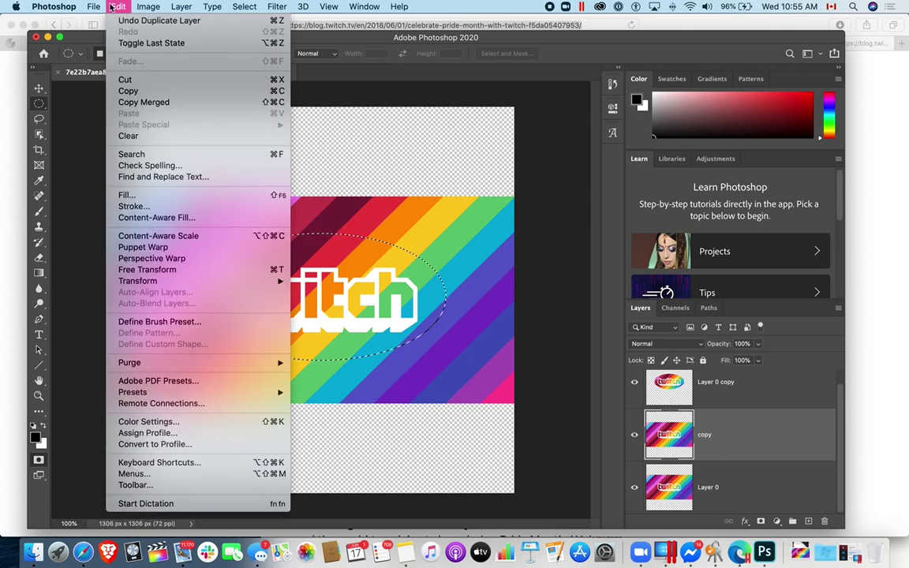
click(170, 235)
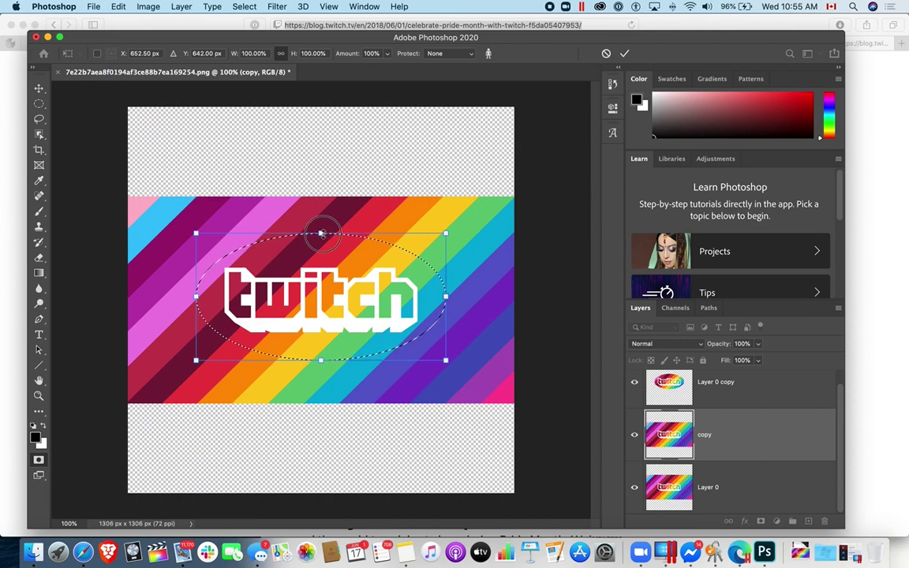
drag(321, 234, 316, 186)
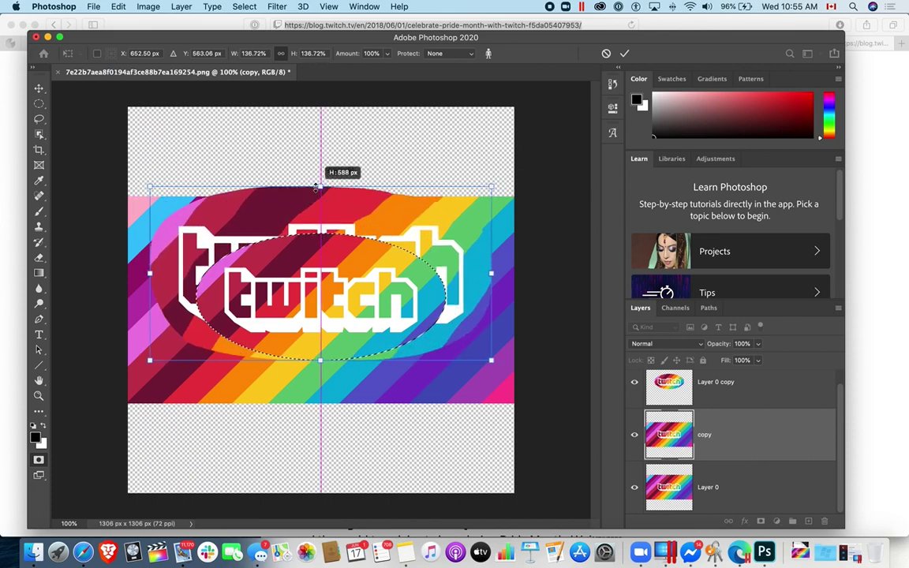
click(436, 53)
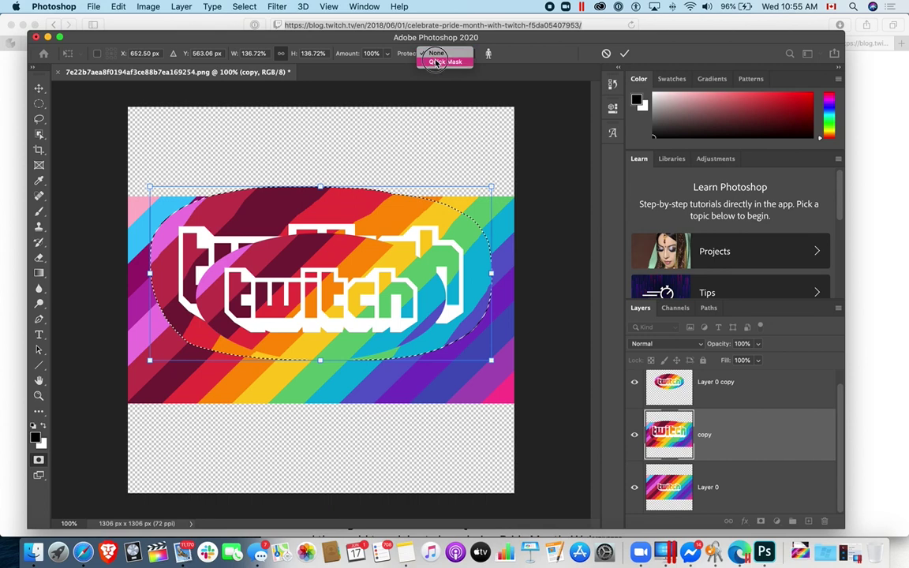
click(435, 62)
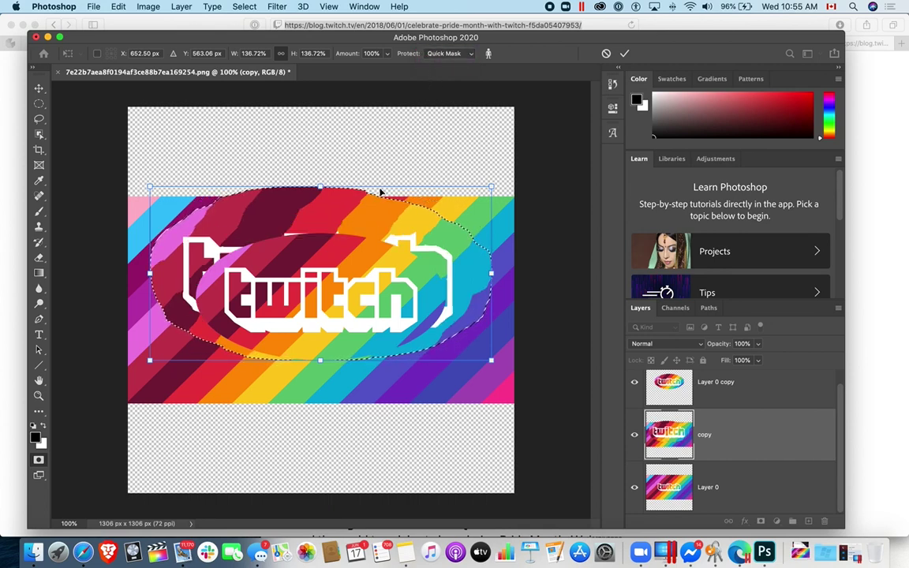
drag(320, 187, 320, 121)
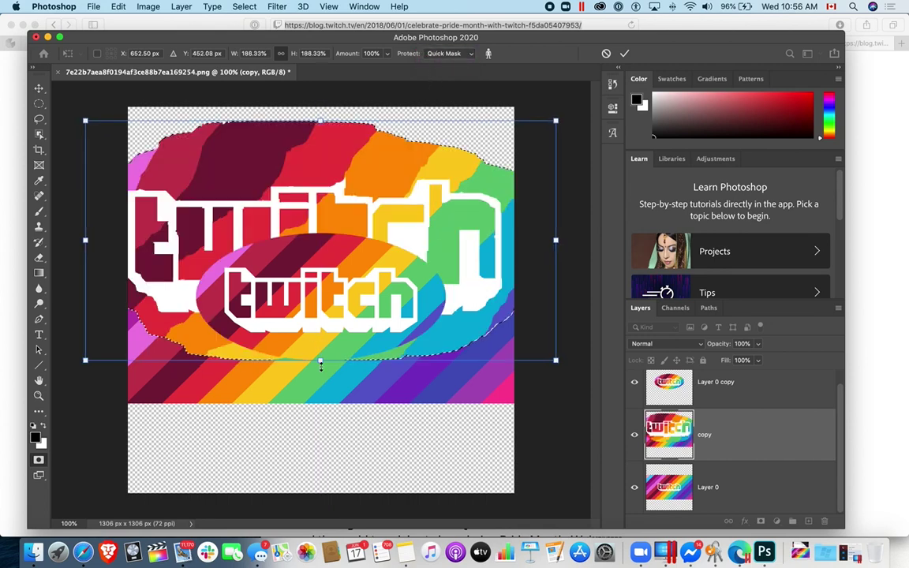
click(466, 53)
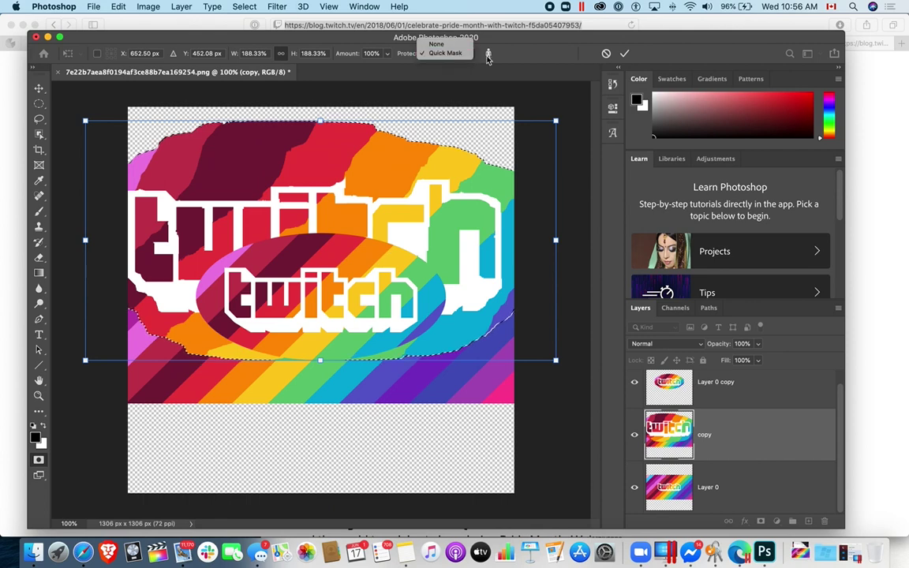
click(488, 58)
click(490, 56)
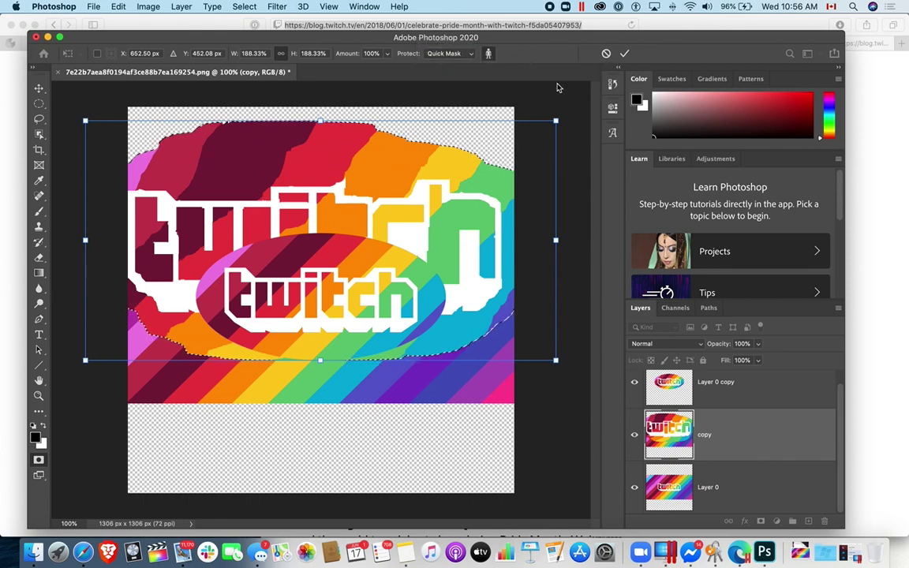
key(Escape)
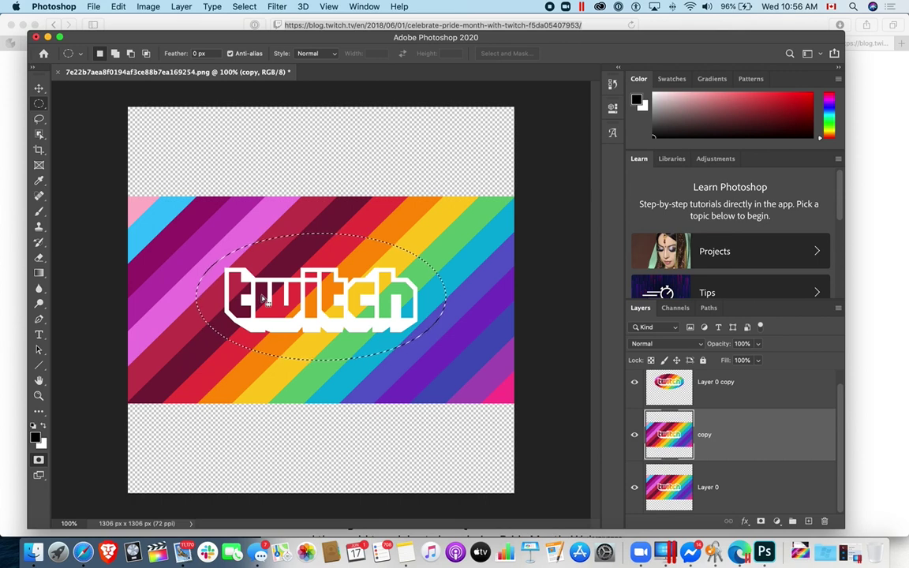
Exit Quick Mask mode, load Layer 0 copy's pixels as a selection, and make the copy layer active.
key(super+z)
key(super+z)
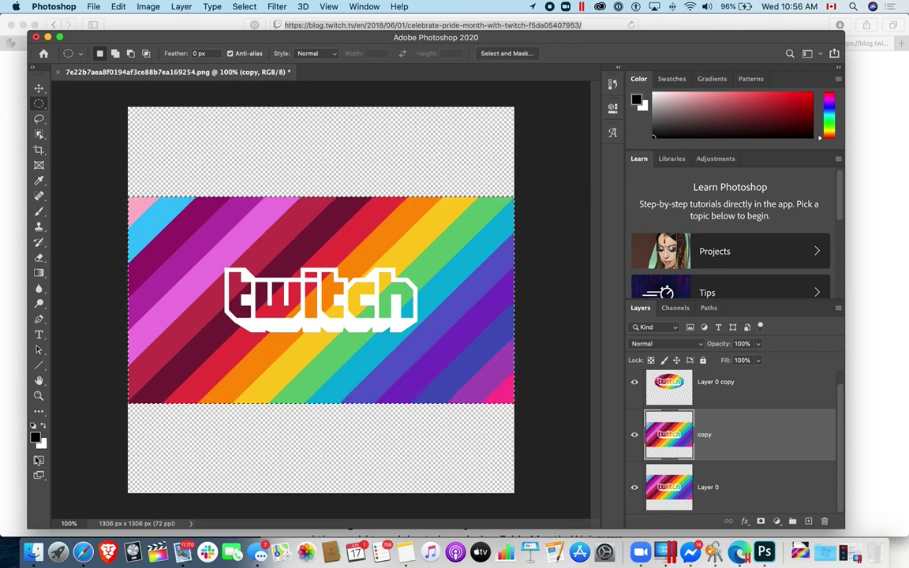
right_click(678, 394)
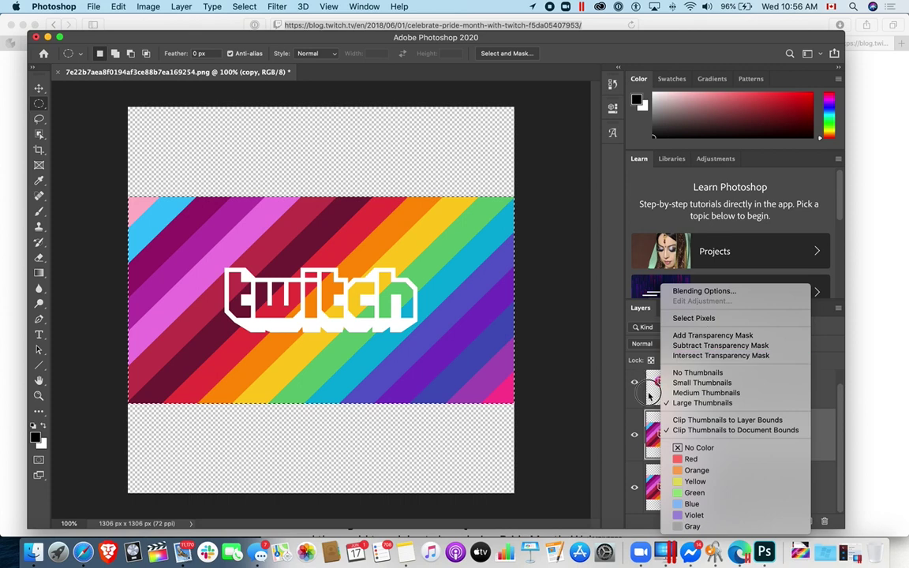
click(648, 396)
click(667, 394)
super+click(668, 396)
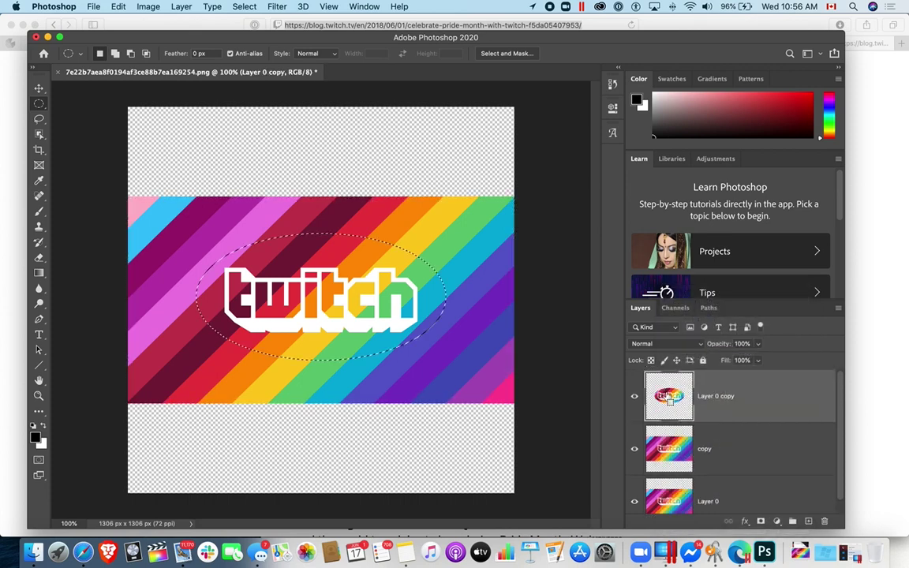
click(669, 448)
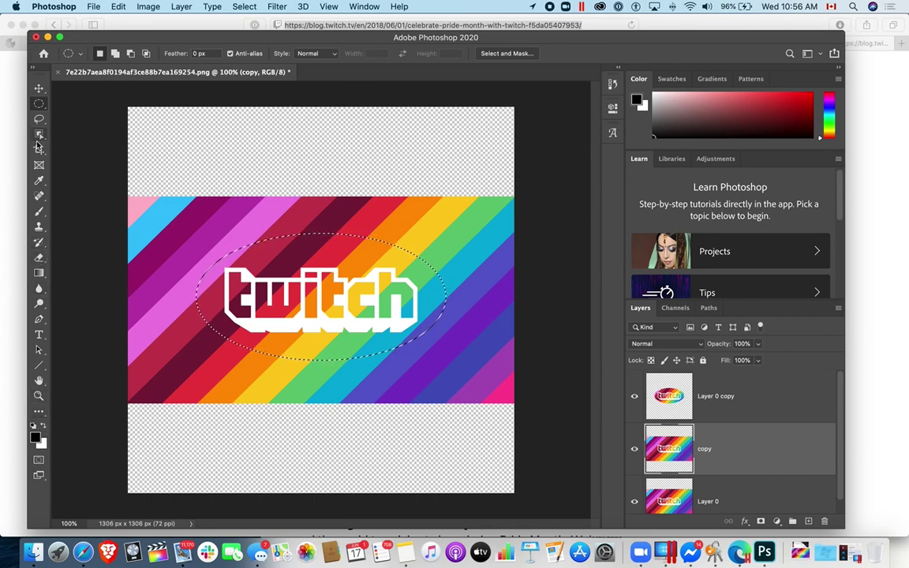
right_click(306, 294)
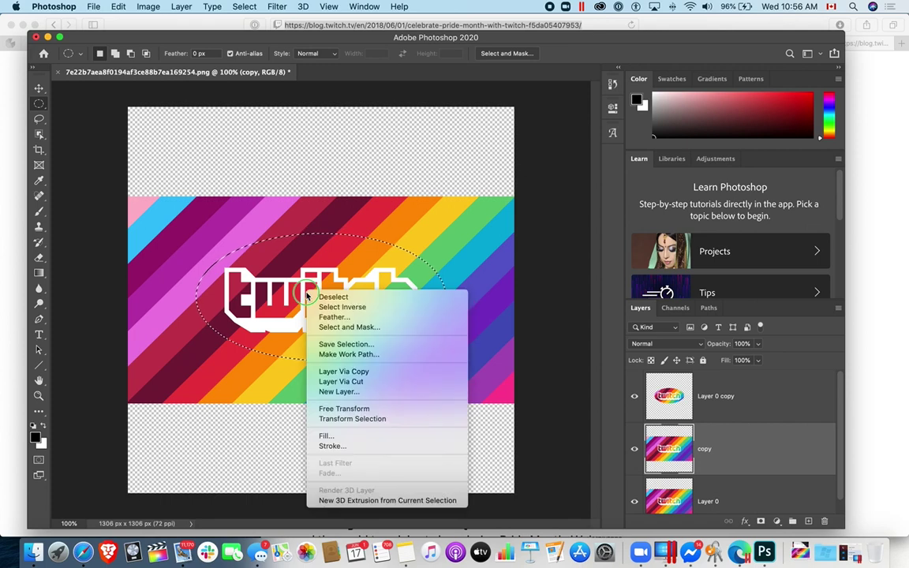
click(148, 6)
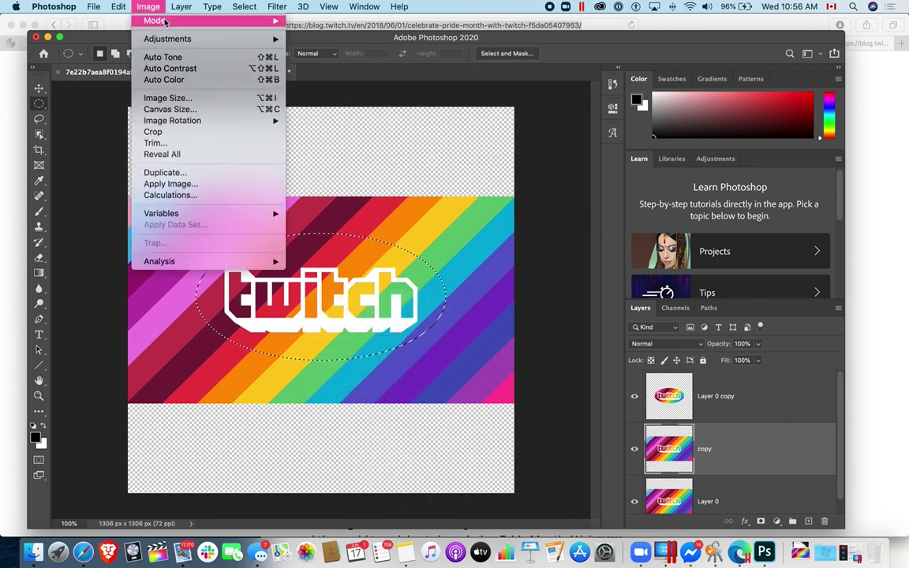
mouse_move(175, 8)
mouse_move(118, 7)
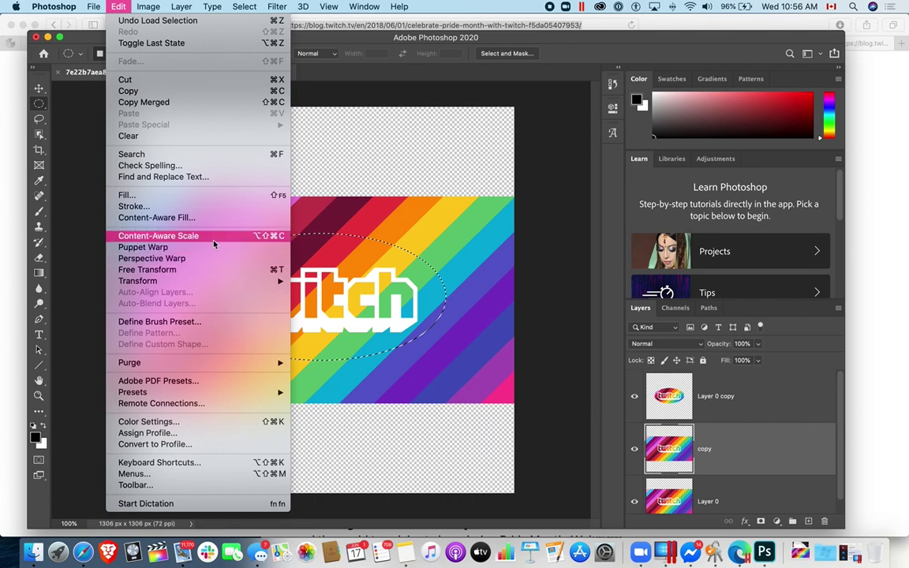
Replace the oval selection with a full-width rectangular marquee from the canvas's top edge to just above the logo.
click(379, 222)
click(371, 216)
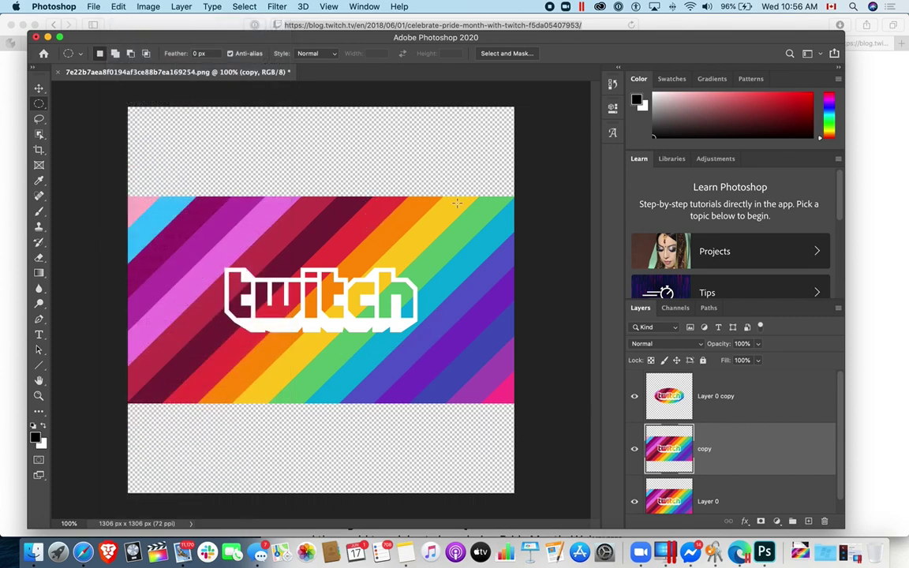
drag(522, 220, 76, 99)
click(252, 127)
drag(113, 182, 483, 251)
click(114, 107)
drag(114, 106, 533, 244)
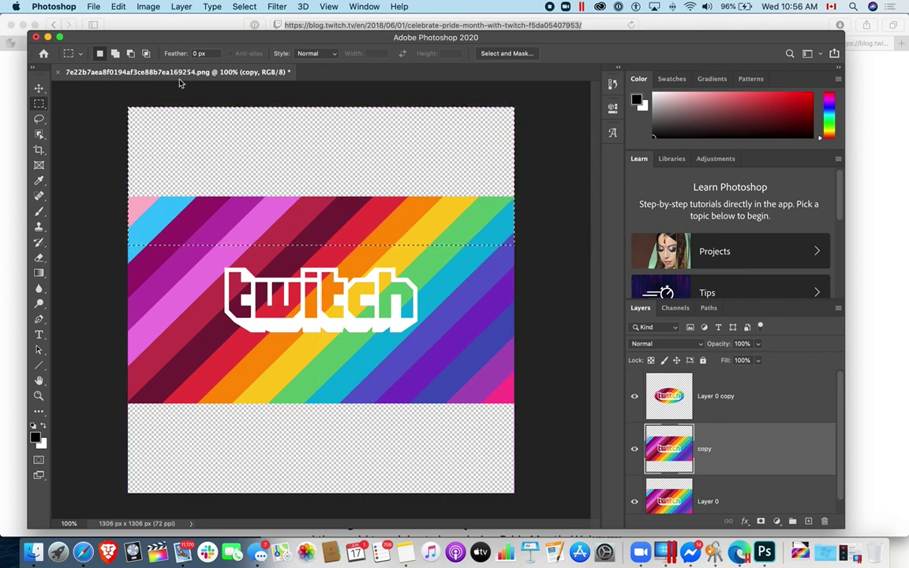
Open Content-Aware Fill for the selected upper band of the copy layer and inspect the fill preview.
click(160, 6)
mouse_move(180, 7)
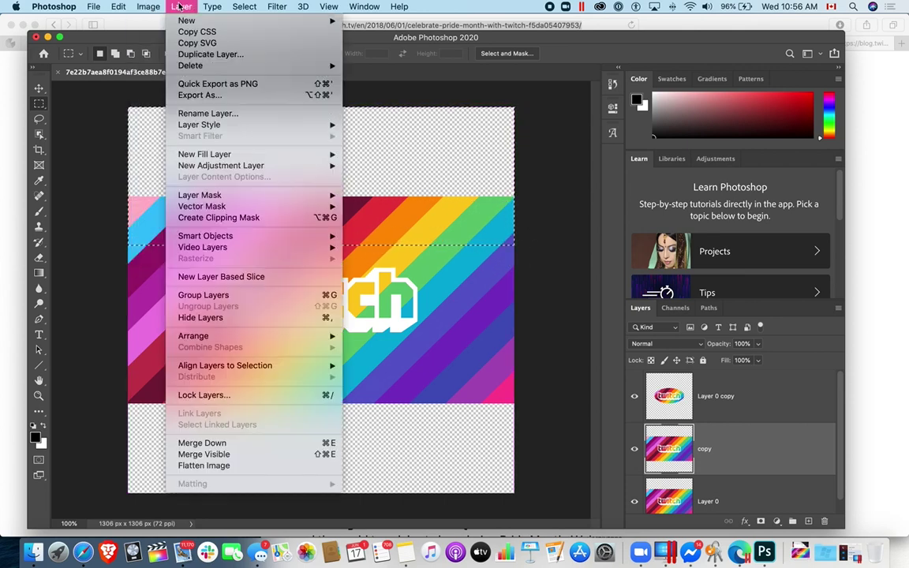
mouse_move(124, 7)
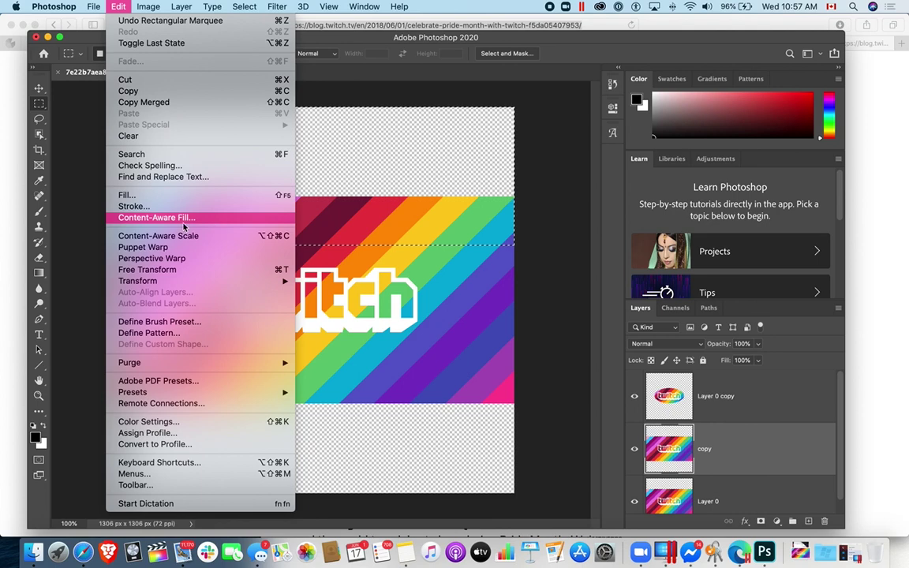
click(226, 220)
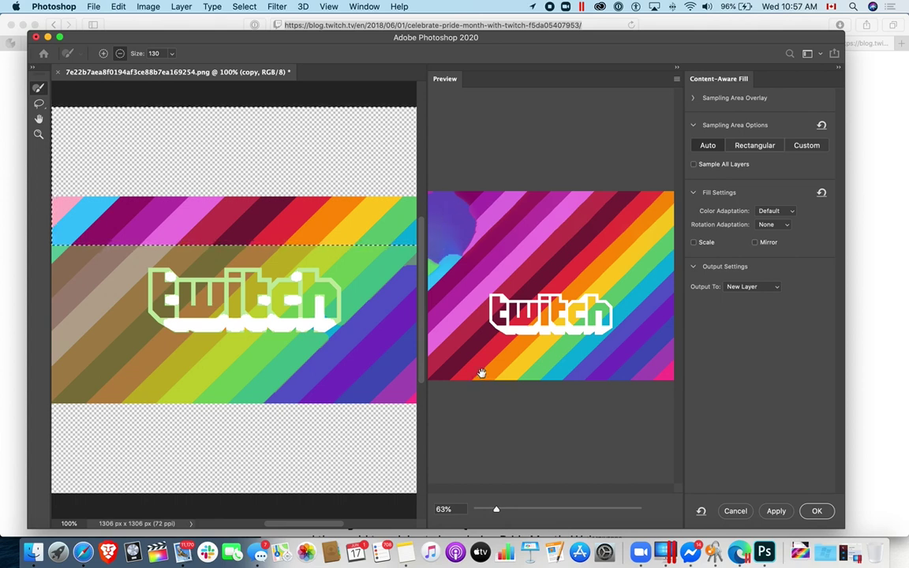
drag(497, 511, 493, 511)
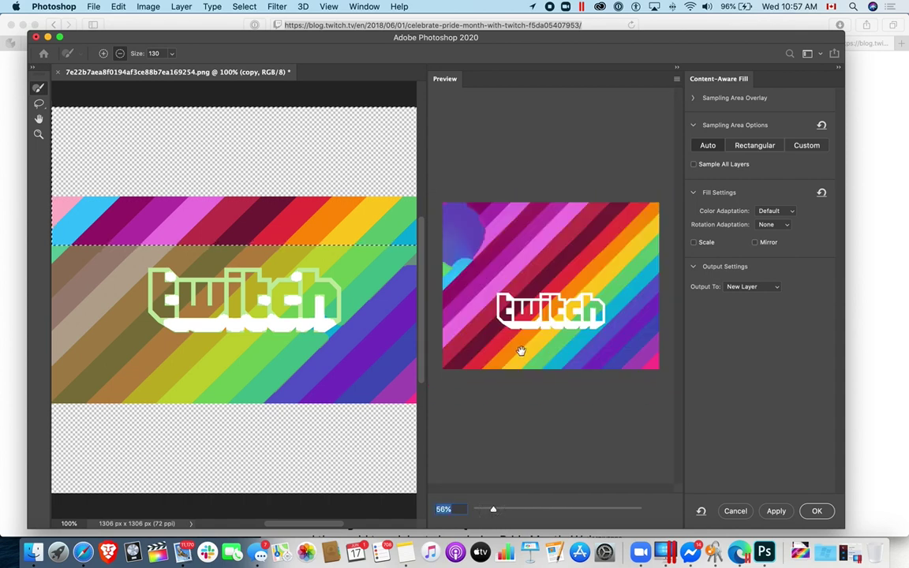
click(534, 332)
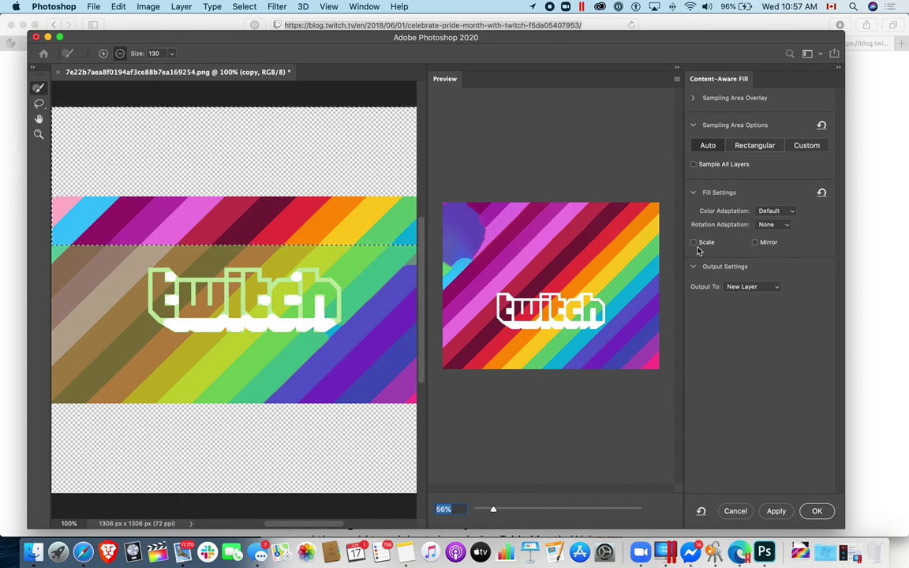
Set the fill's color adaptation to Very High and enable Sample All Layers, keeping the output on a new layer.
click(767, 211)
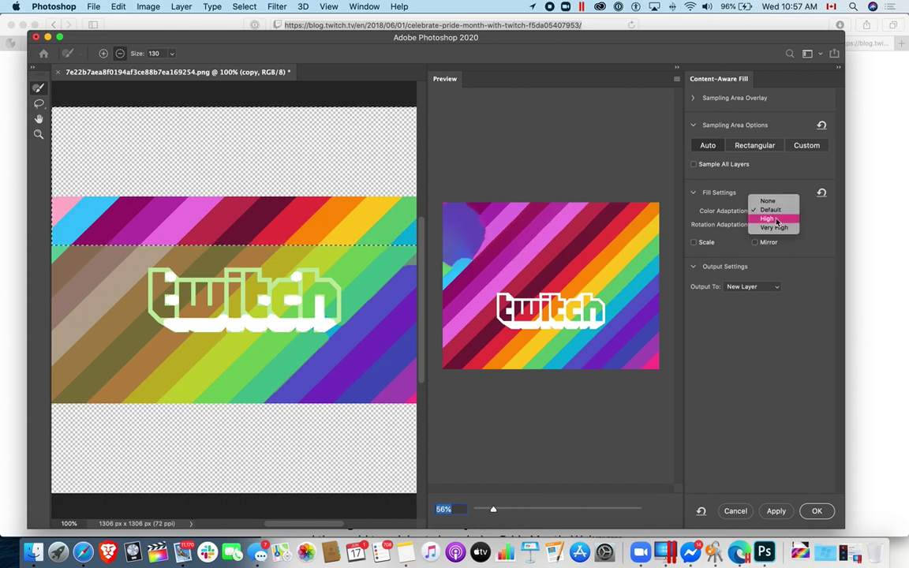
click(776, 219)
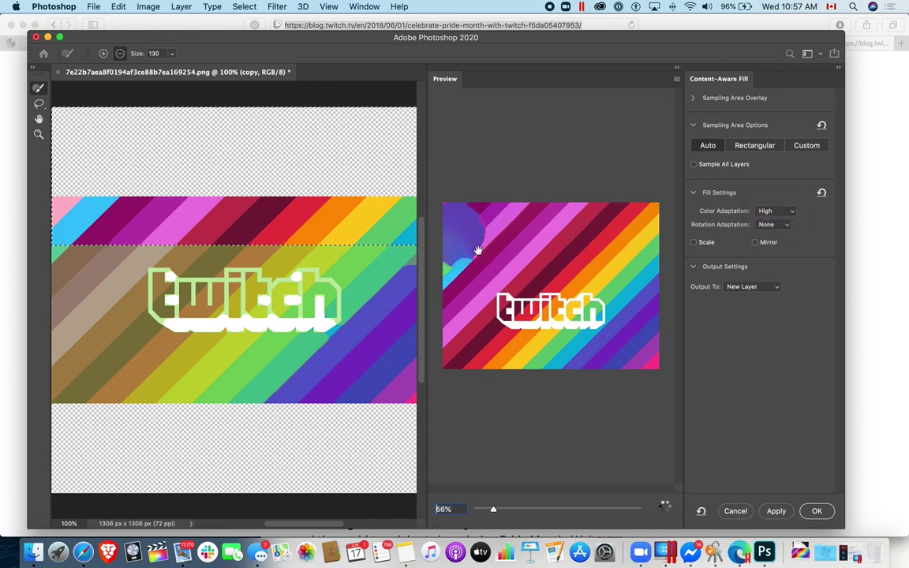
click(770, 218)
click(722, 218)
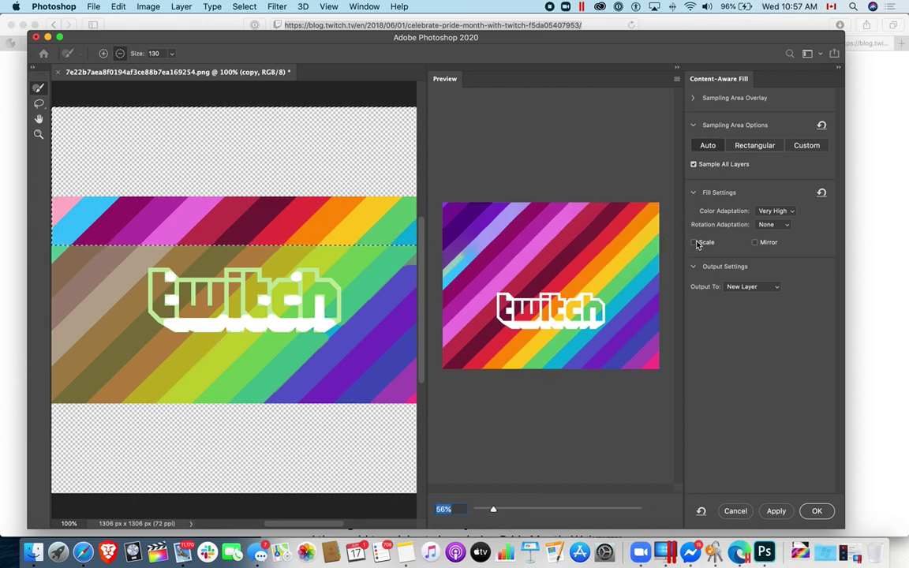
click(735, 287)
click(717, 312)
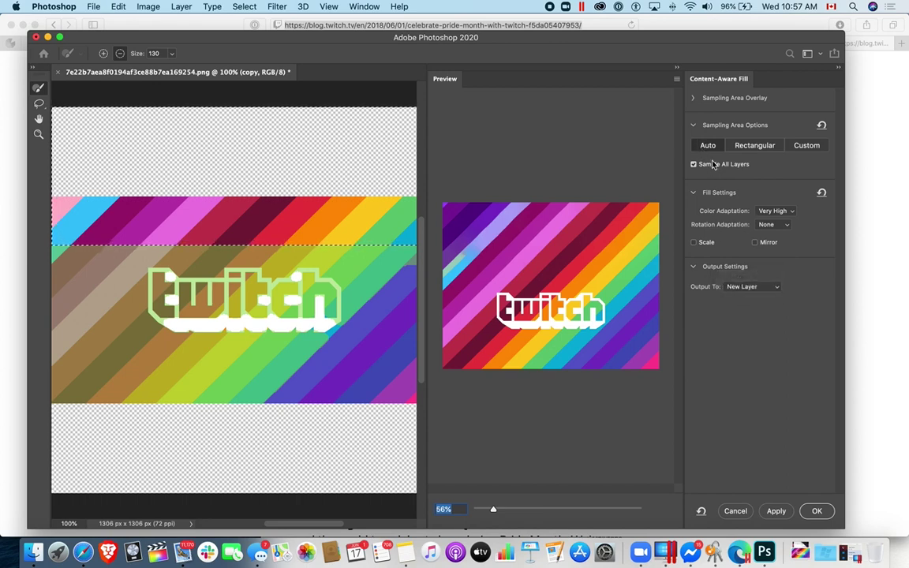
Try Low and Medium rotation adaptation for the fill, accepting the auto-sampling warning for each.
click(775, 226)
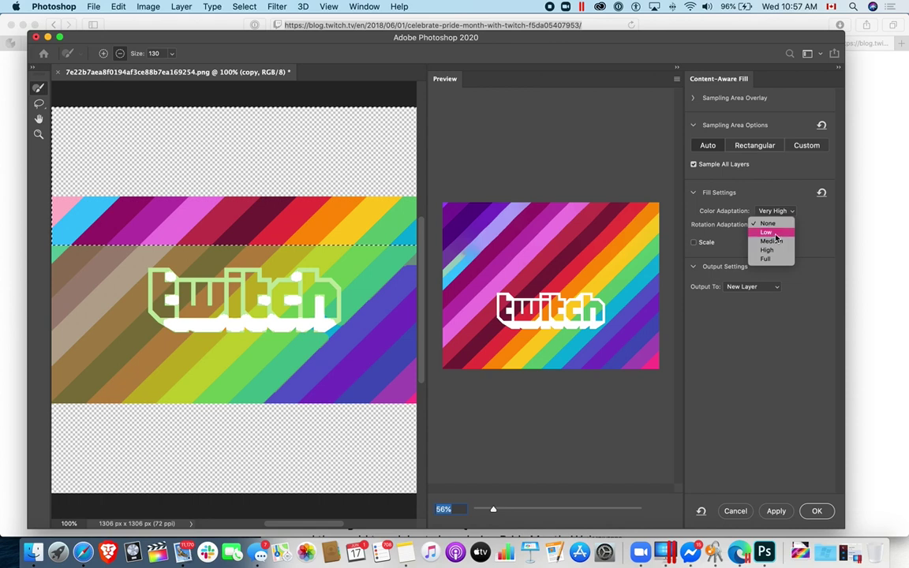
click(773, 234)
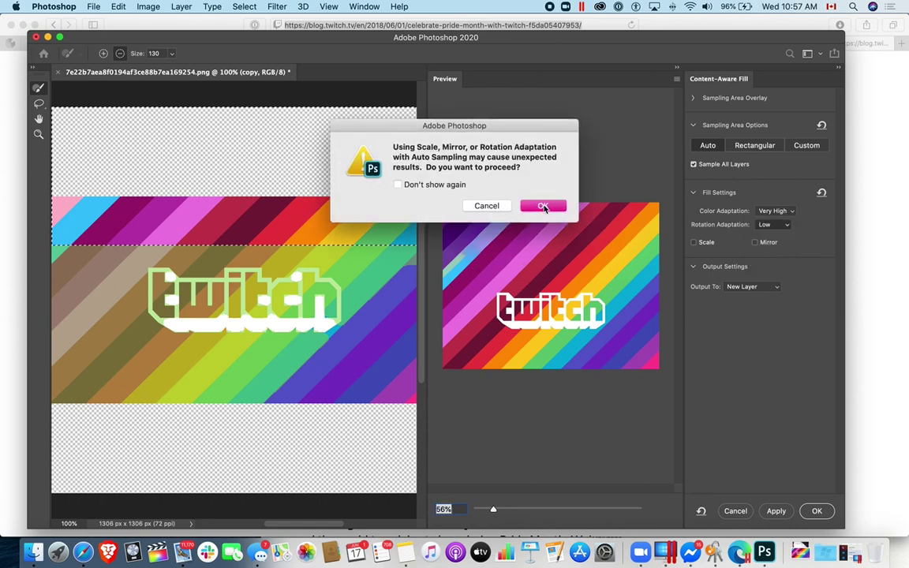
click(544, 207)
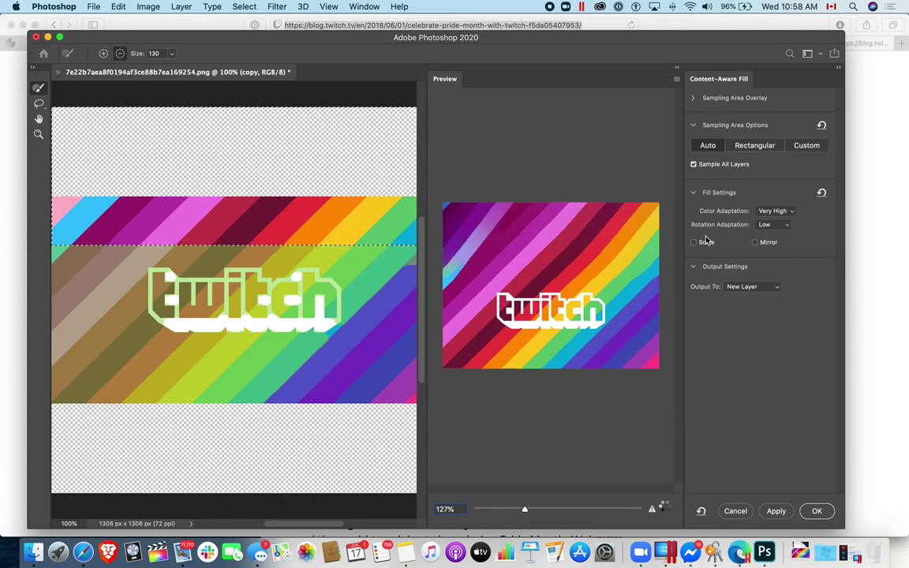
click(771, 224)
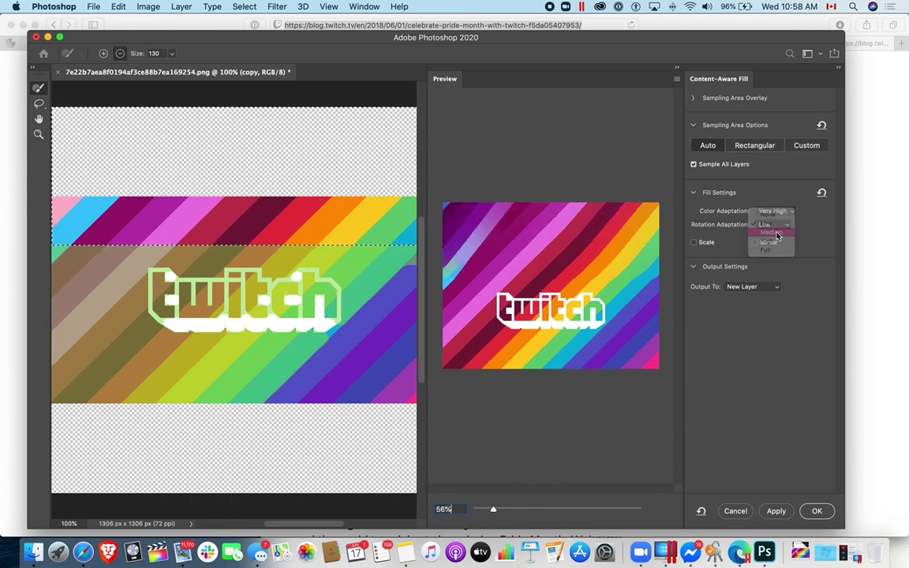
click(776, 233)
click(553, 206)
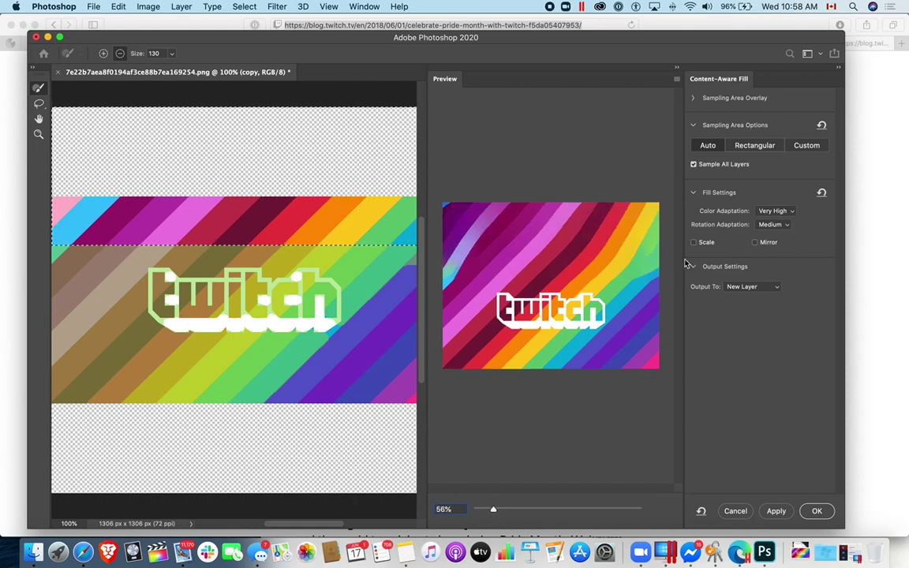
key(super+shift+3)
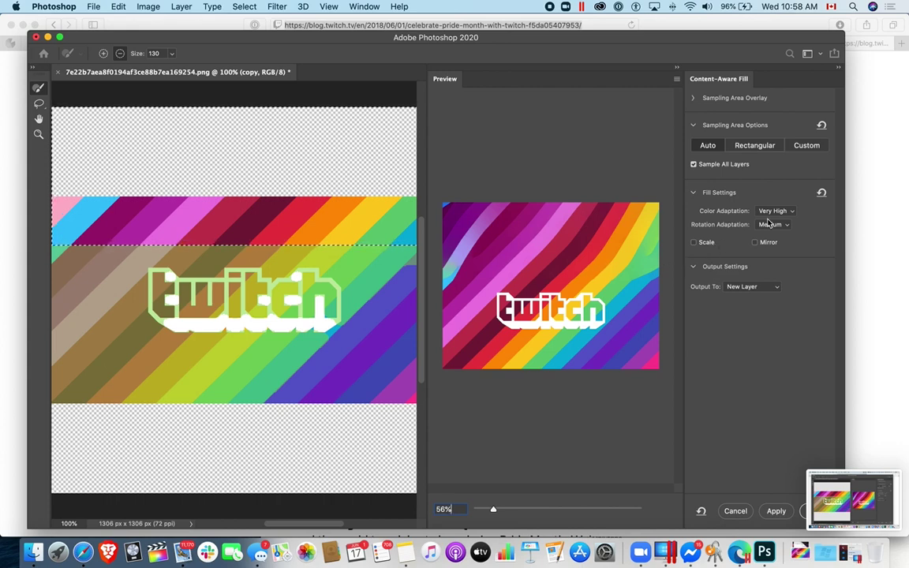
Set the fill's rotation adaptation to High and accept the auto-sampling warning.
click(769, 225)
click(769, 233)
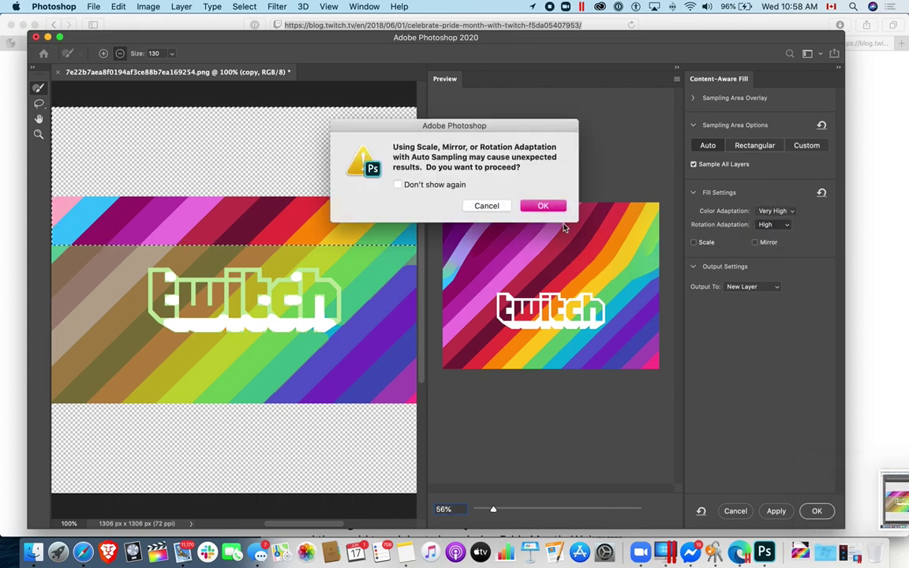
click(546, 207)
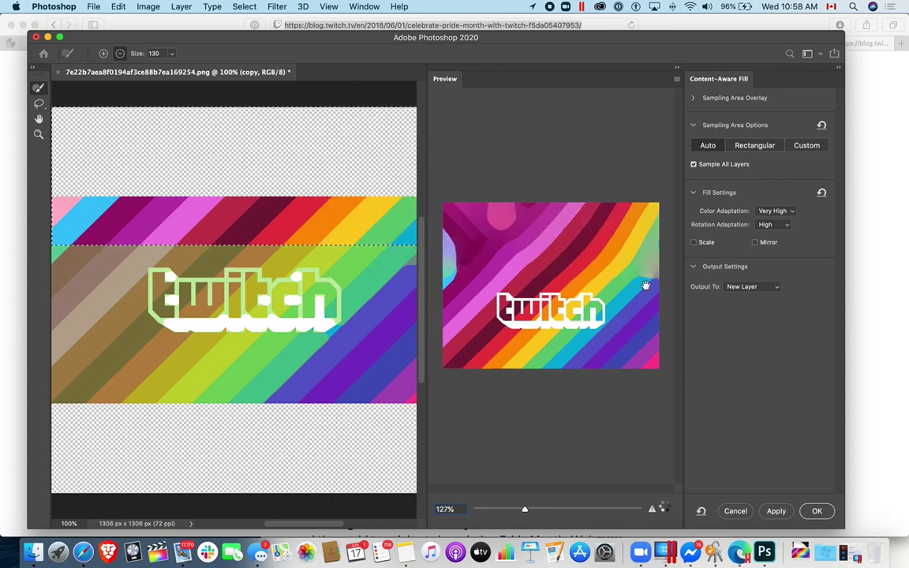
Set the fill's color adaptation to High and capture a screenshot of the screen with the resulting preview.
click(762, 210)
click(769, 202)
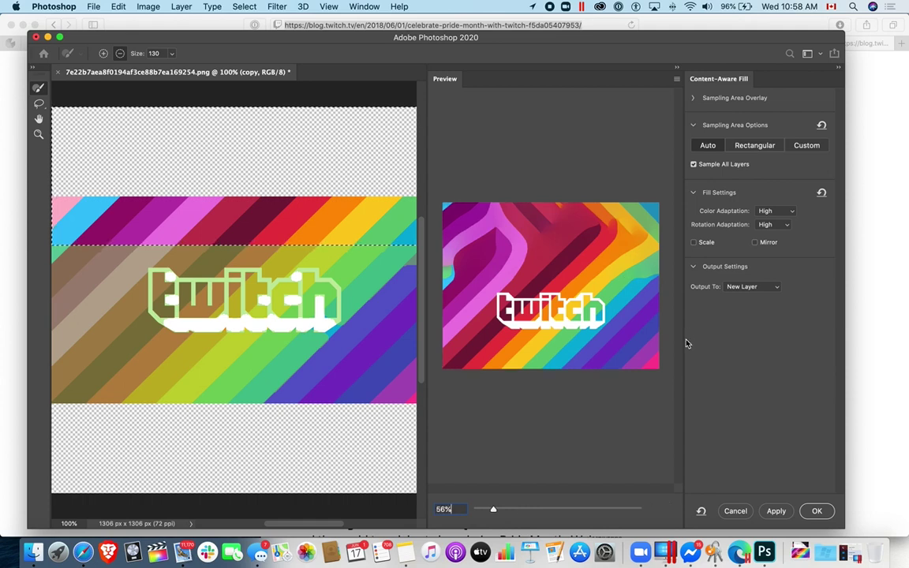
key(super+shift+3)
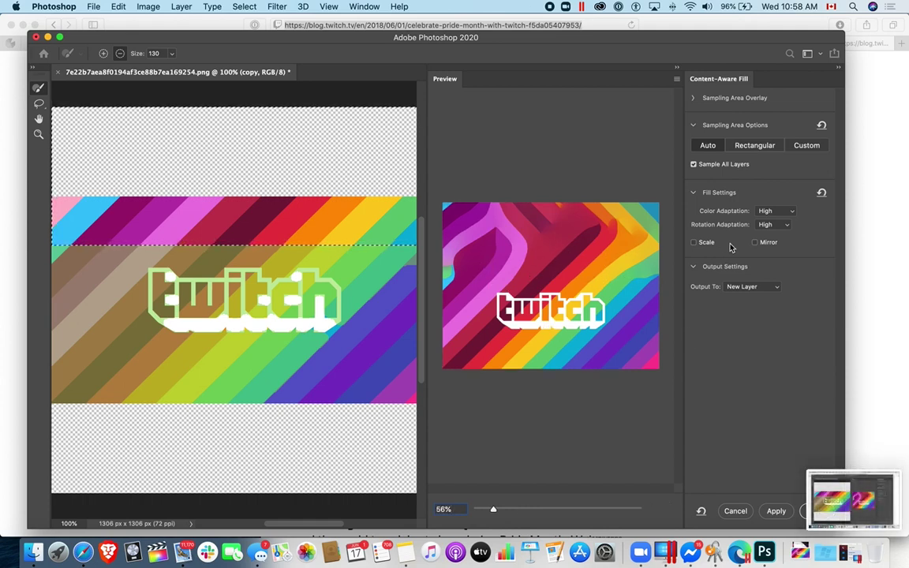
Set the fill's rotation adaptation to Full and accept the auto-sampling warning.
click(759, 228)
click(767, 234)
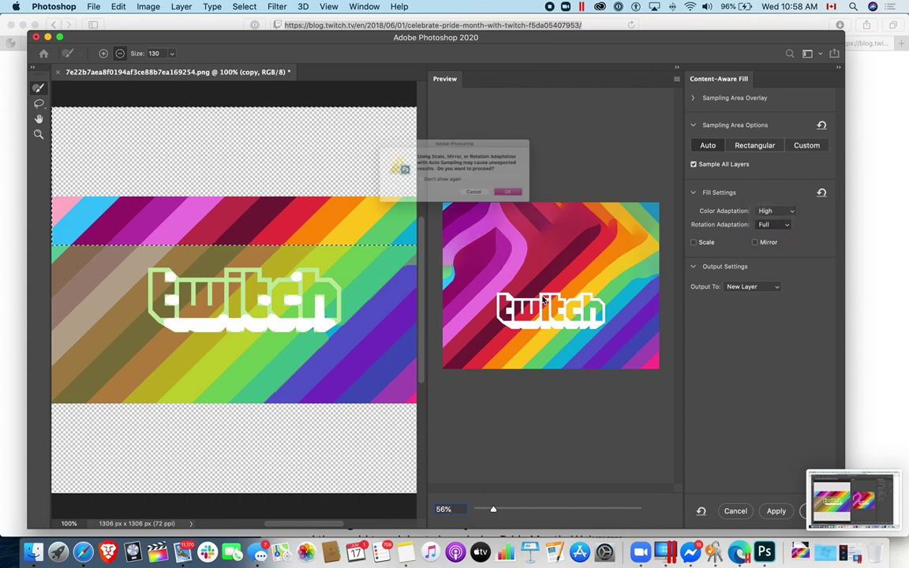
click(530, 205)
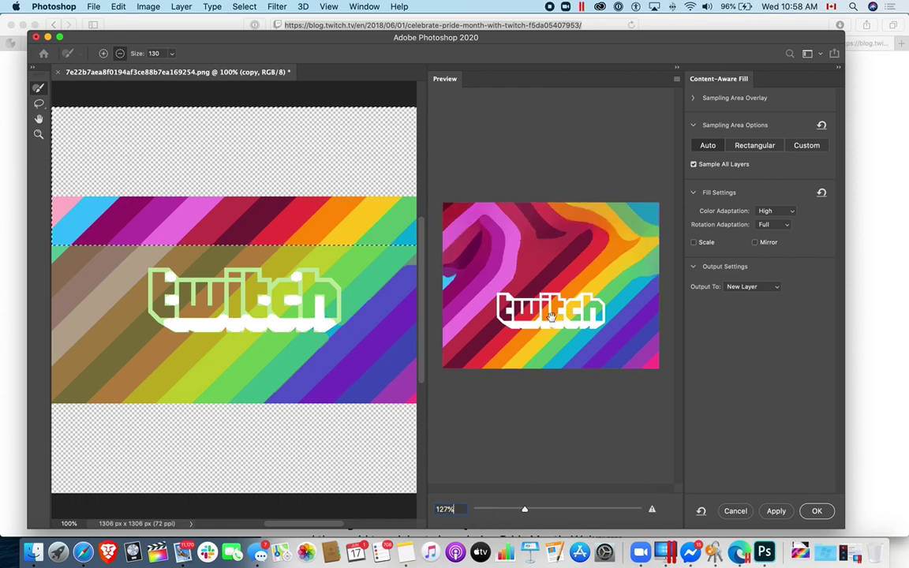
Enable Scale and Mirror for the fill, accepting the auto-sampling warning for each.
click(697, 246)
click(536, 206)
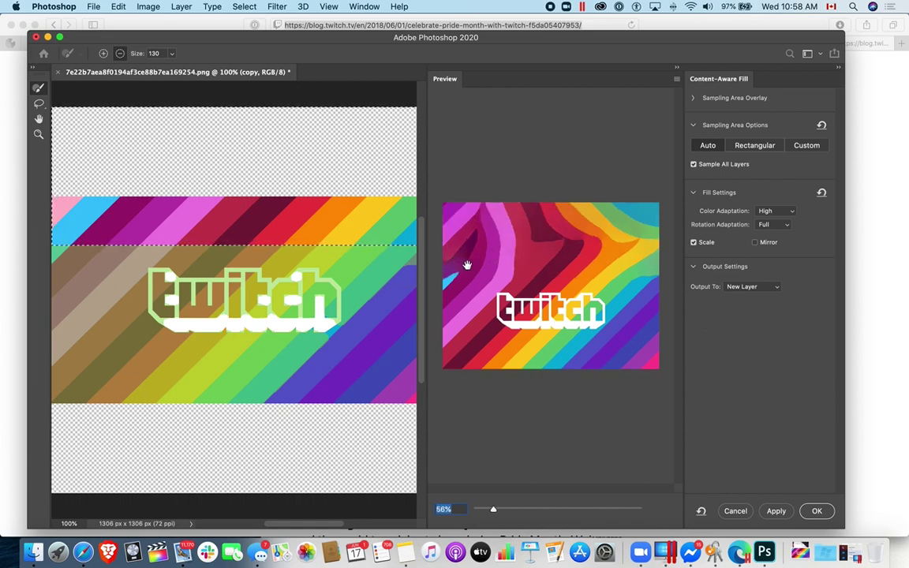
click(762, 225)
click(762, 227)
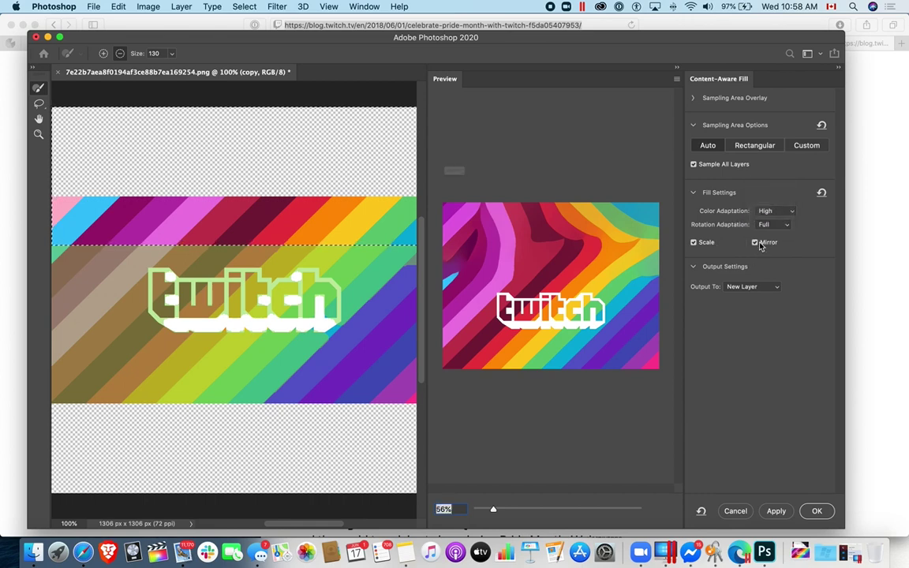
click(754, 242)
click(538, 205)
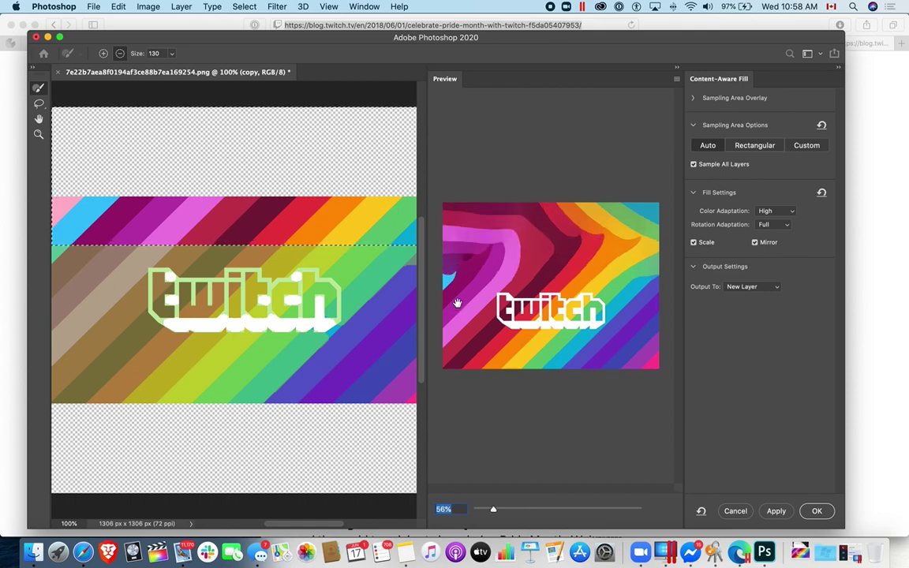
Try the Default color adaptation for the fill, and set it to None.
click(773, 211)
click(770, 198)
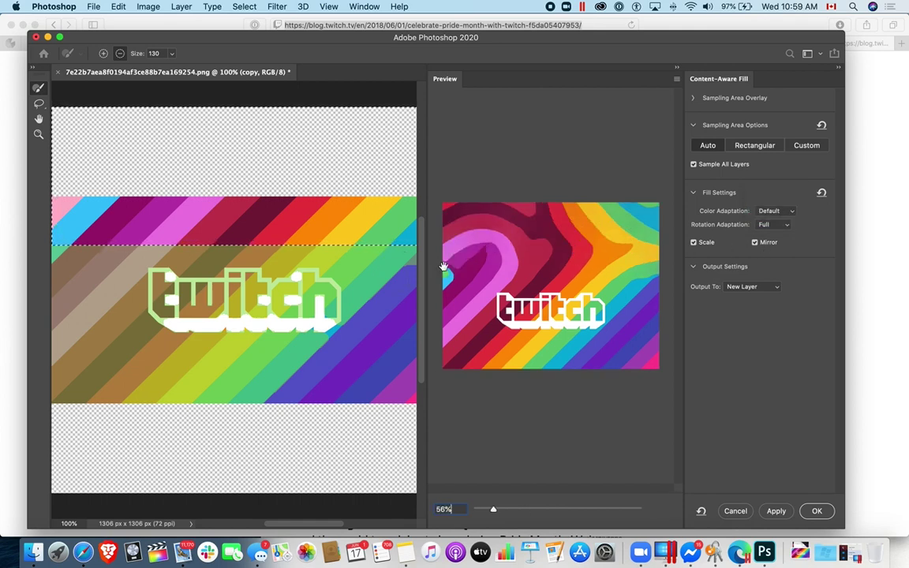
click(762, 210)
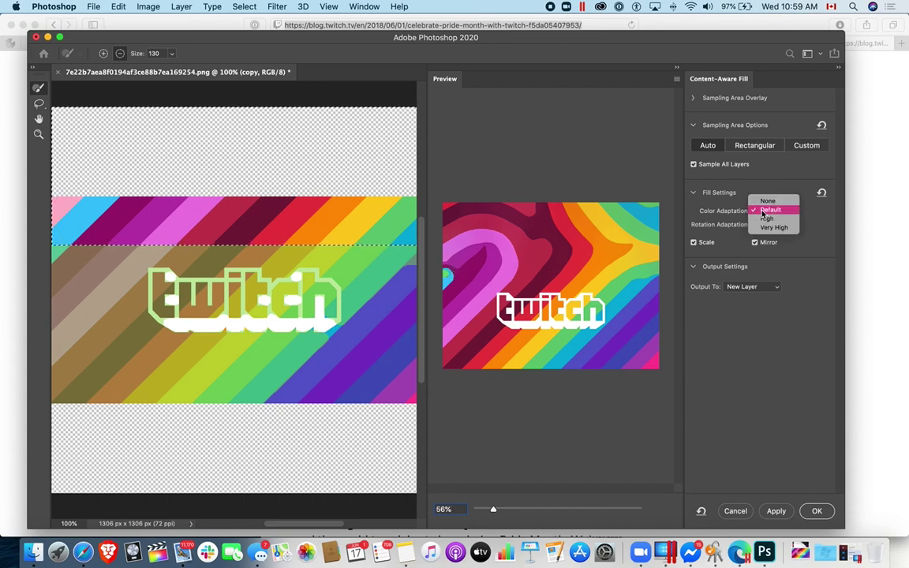
click(763, 207)
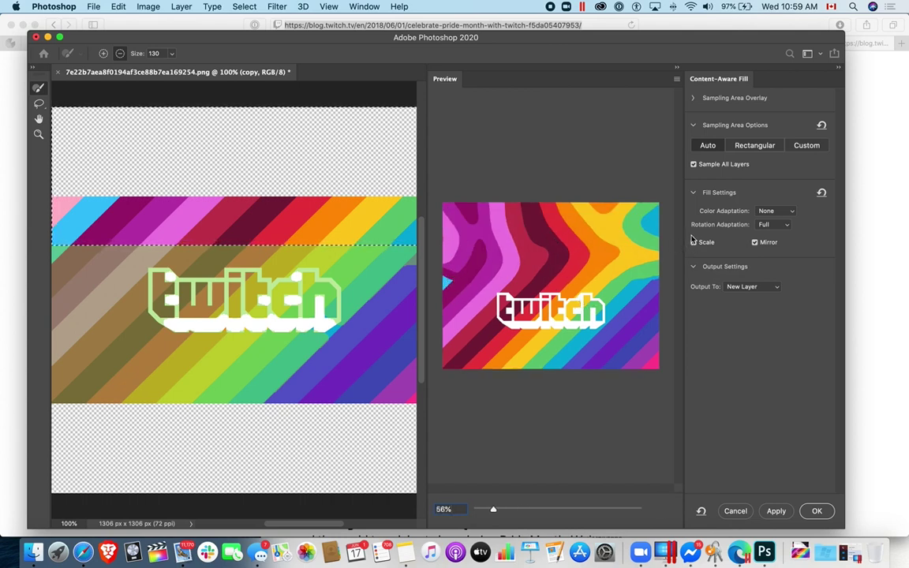
Set the fill's rotation adaptation to High and accept the auto-sampling warning with Don't show again enabled.
click(774, 227)
click(765, 215)
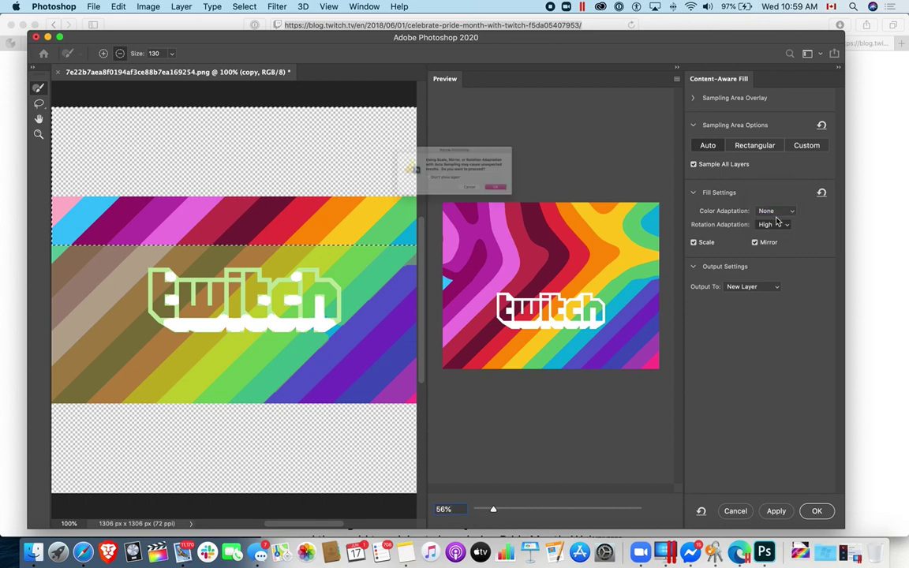
click(395, 184)
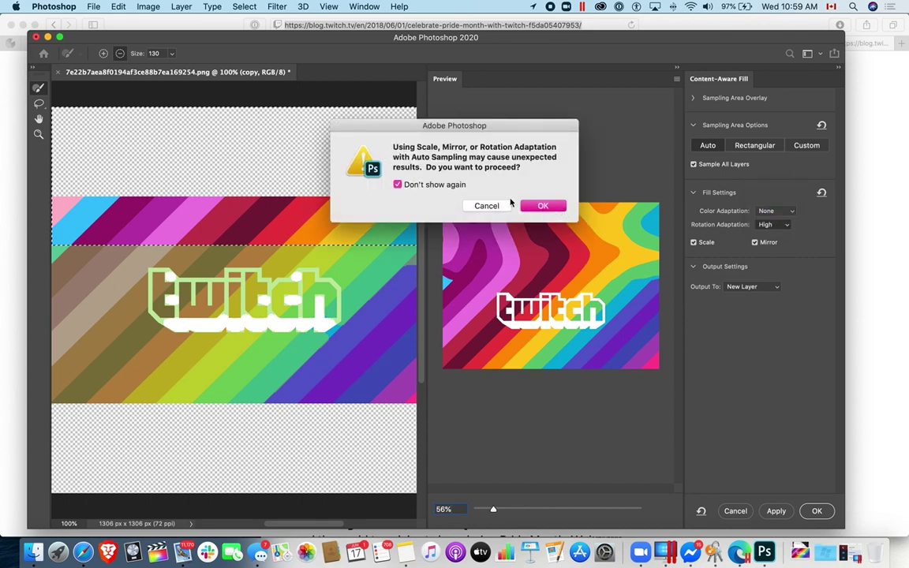
click(543, 206)
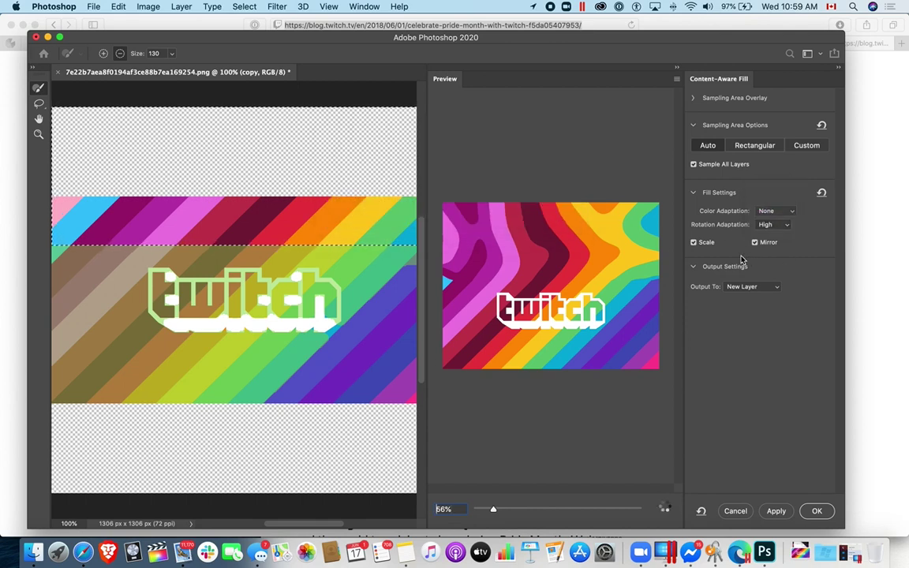
Try Medium rotation adaptation for the fill and return it to High.
click(773, 225)
click(770, 213)
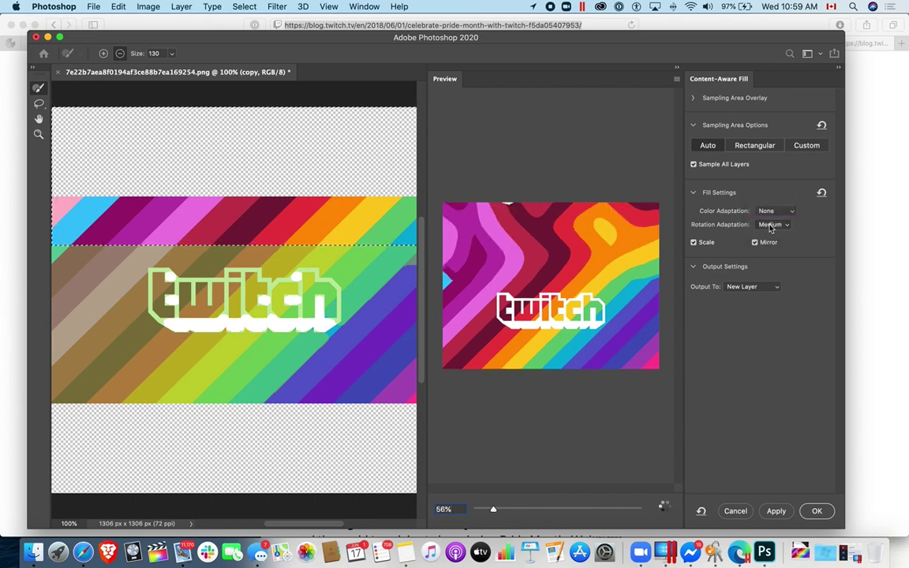
click(771, 224)
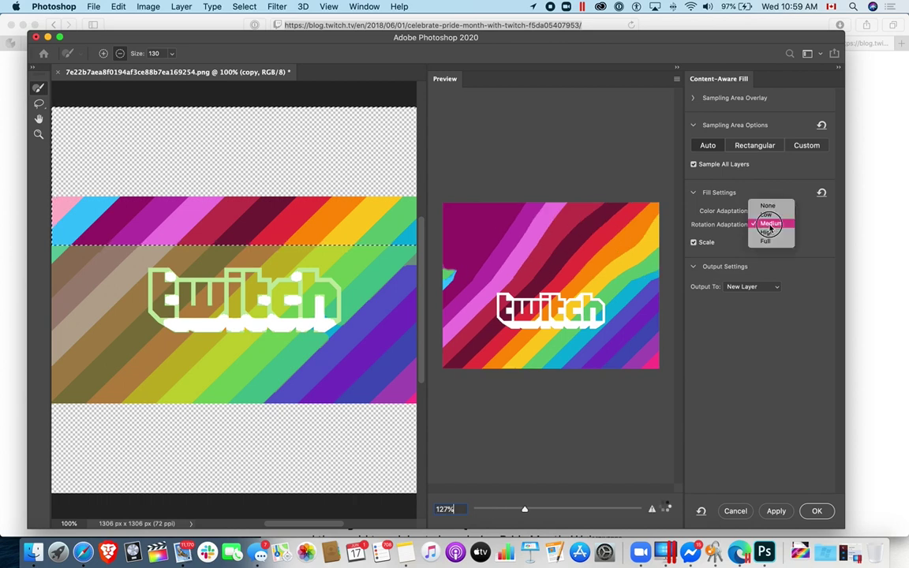
click(772, 237)
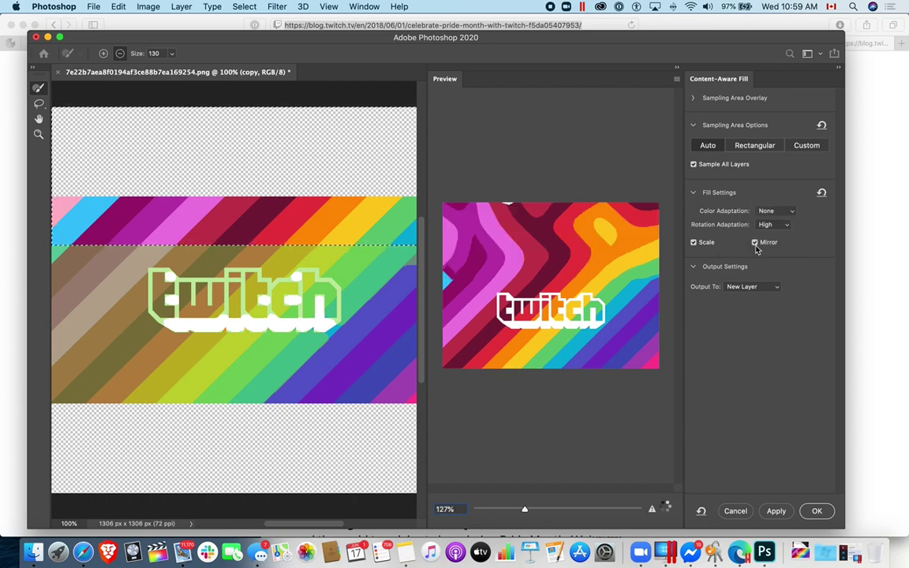
Set the fill's rotation adaptation to Full and commit the fill with output to a new layer.
click(773, 225)
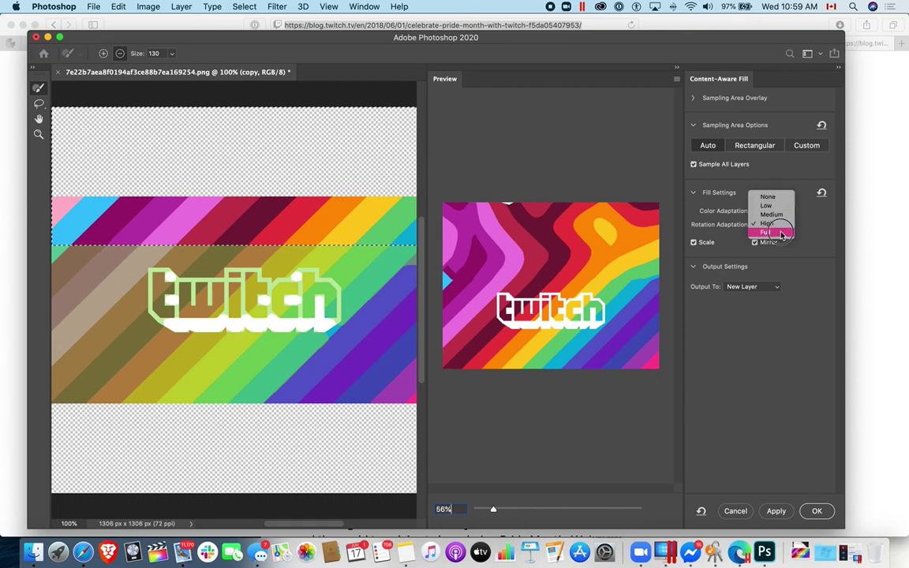
click(777, 238)
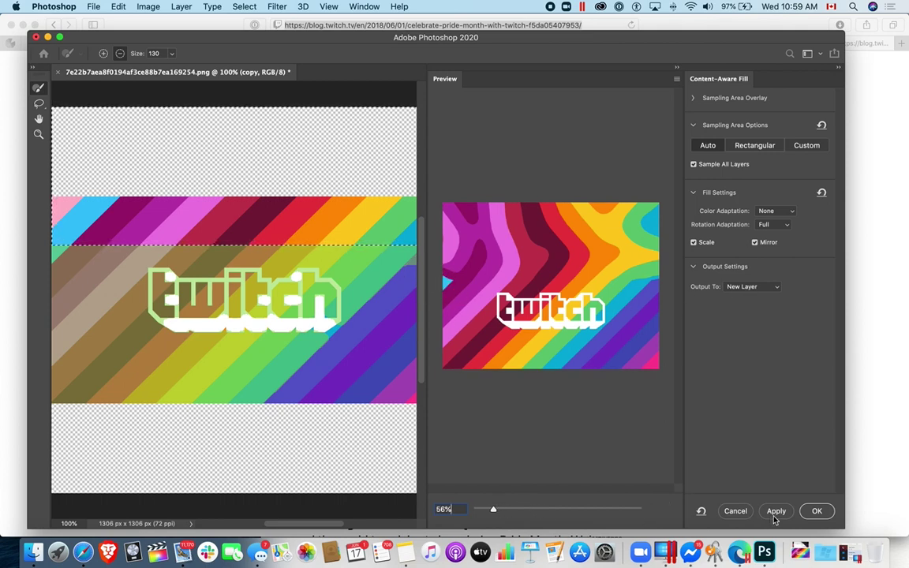
click(742, 286)
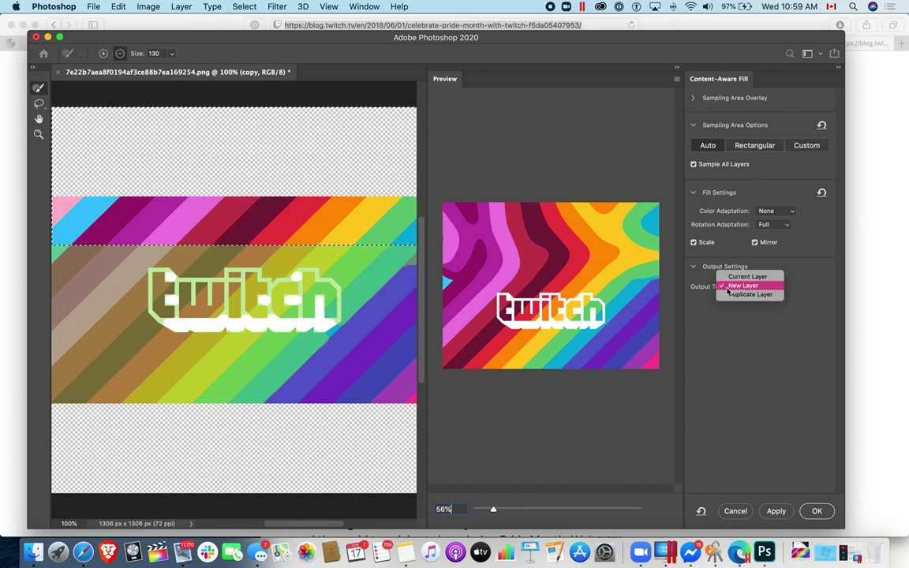
click(741, 286)
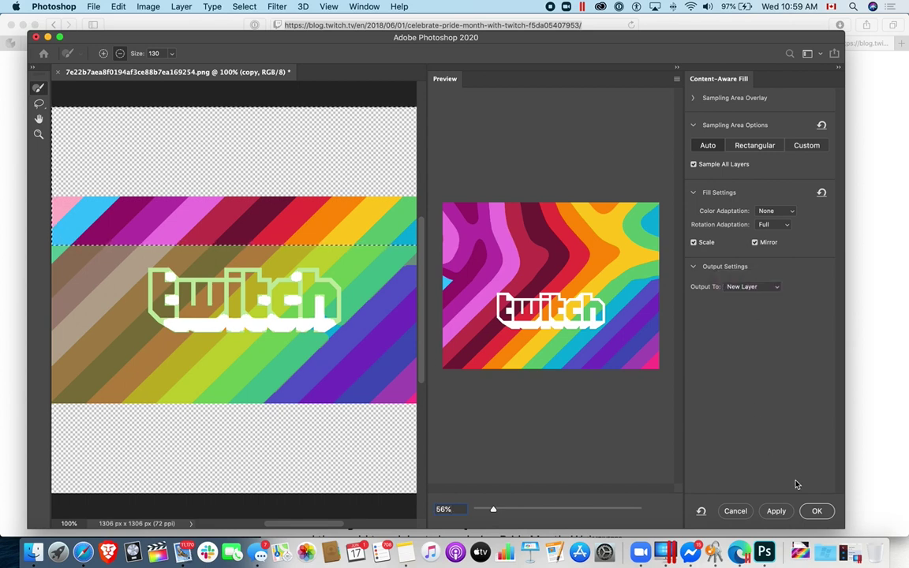
click(816, 511)
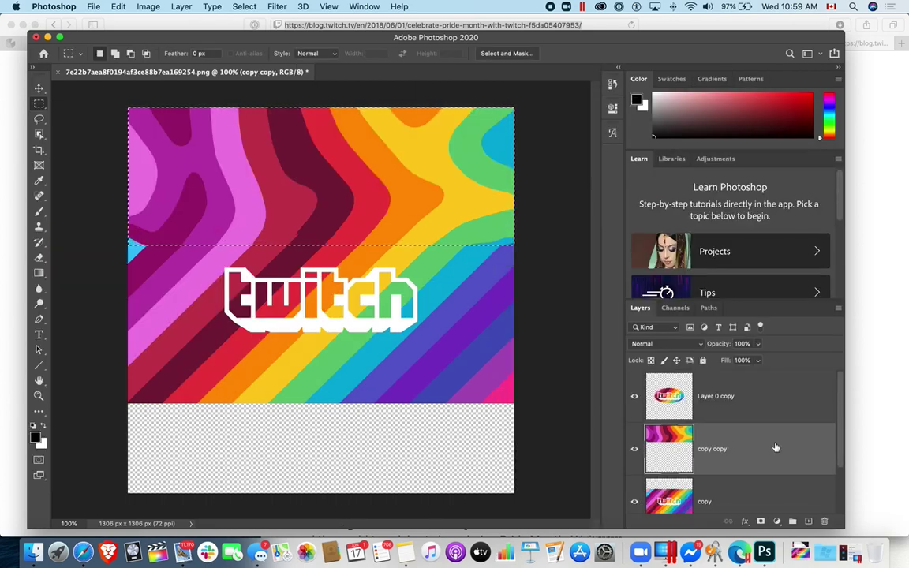
Deselect the filled upper band and nudge the copy copy layer slightly down and to the right.
click(458, 352)
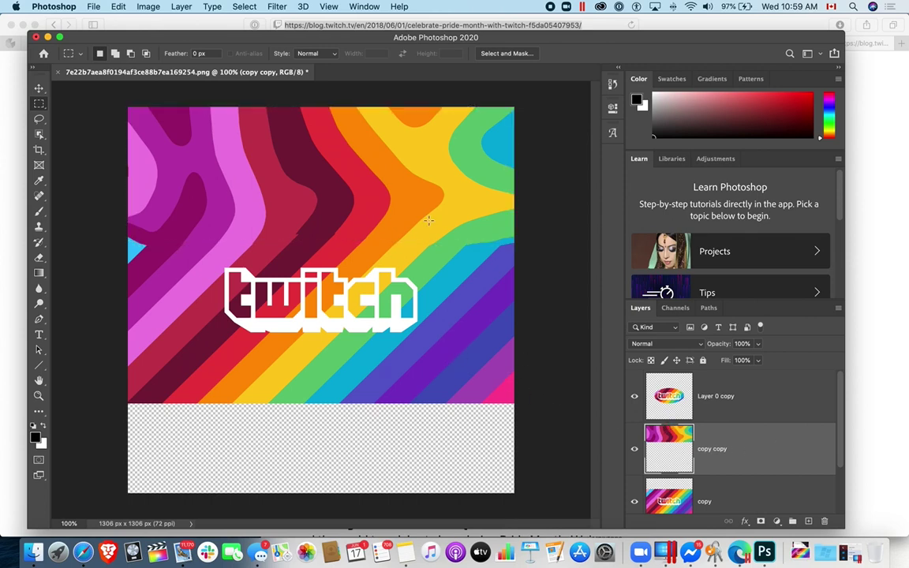
key(v)
mouse_move(402, 199)
mouse_down()
mouse_move(408, 194)
mouse_move(403, 200)
mouse_up()
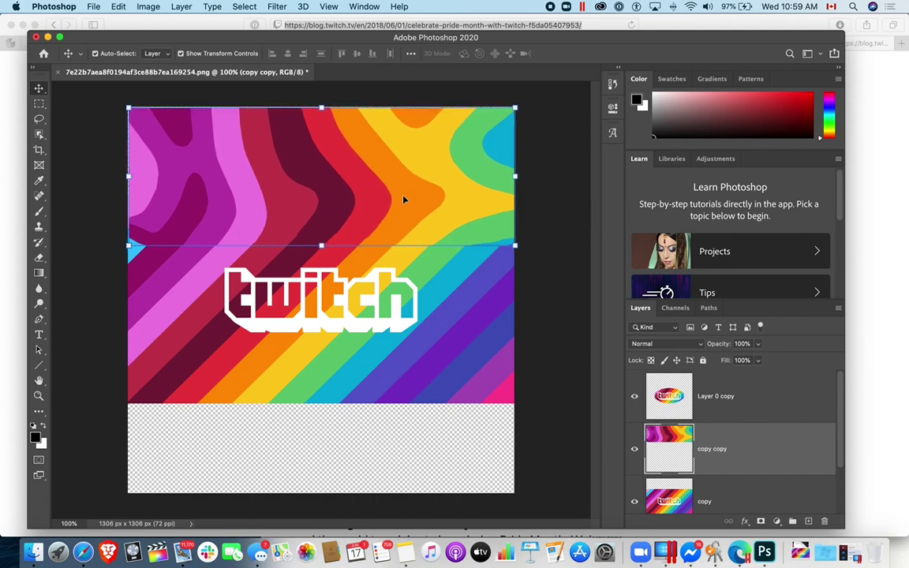
key(m)
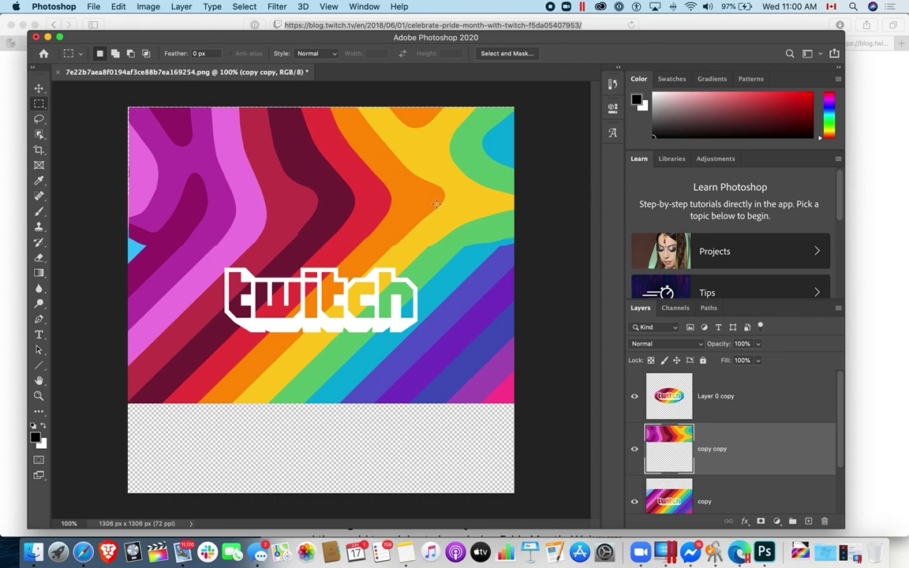
Start Free Transform on the copy copy layer and set its opacity to 90%.
key(super+t)
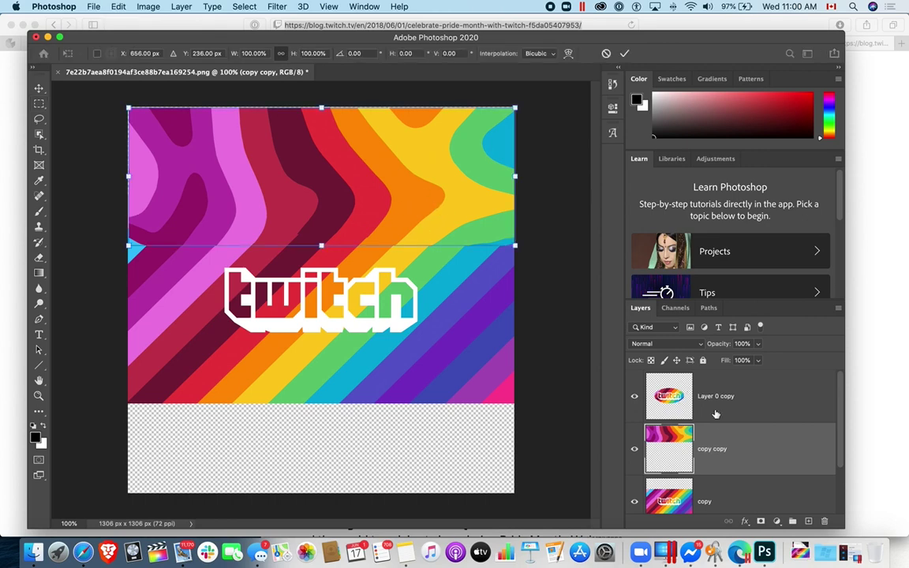
click(742, 344)
text(90)
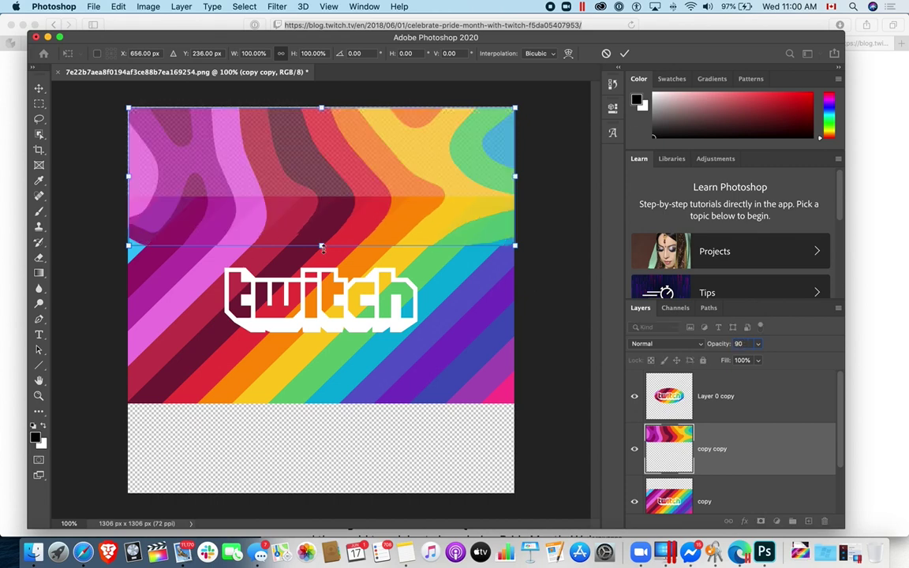
Warp the filled band, pulling its lower edge and lower-left corner up toward the original image's top edge.
right_click(326, 211)
click(303, 211)
right_click(318, 180)
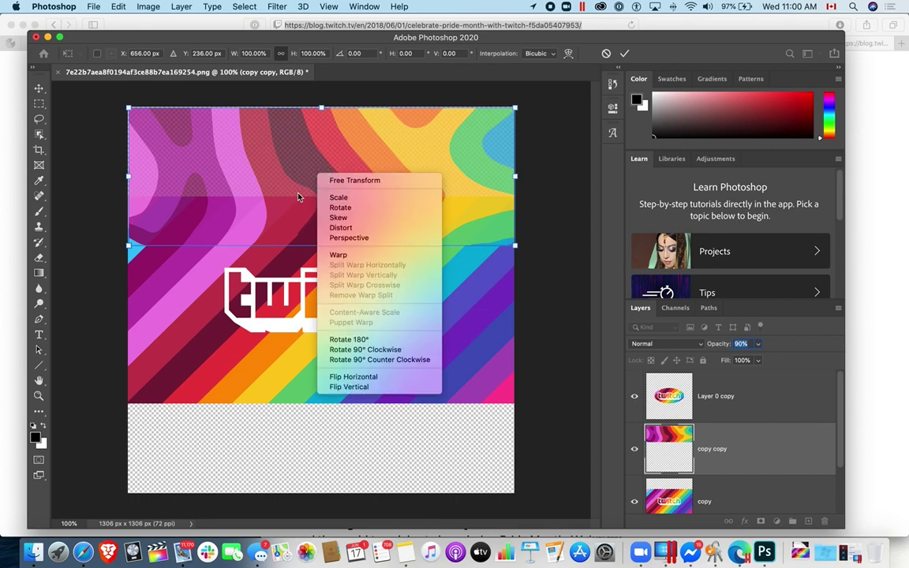
click(353, 183)
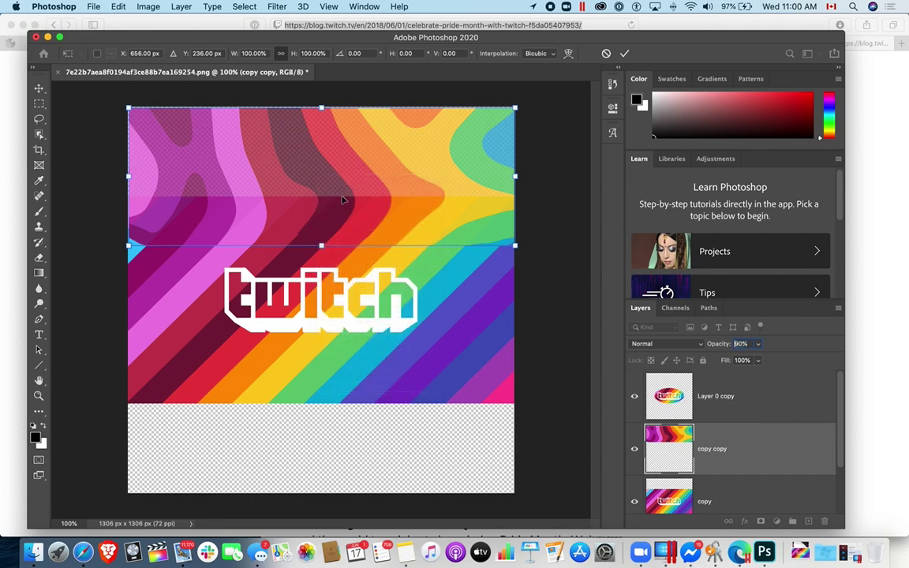
right_click(286, 210)
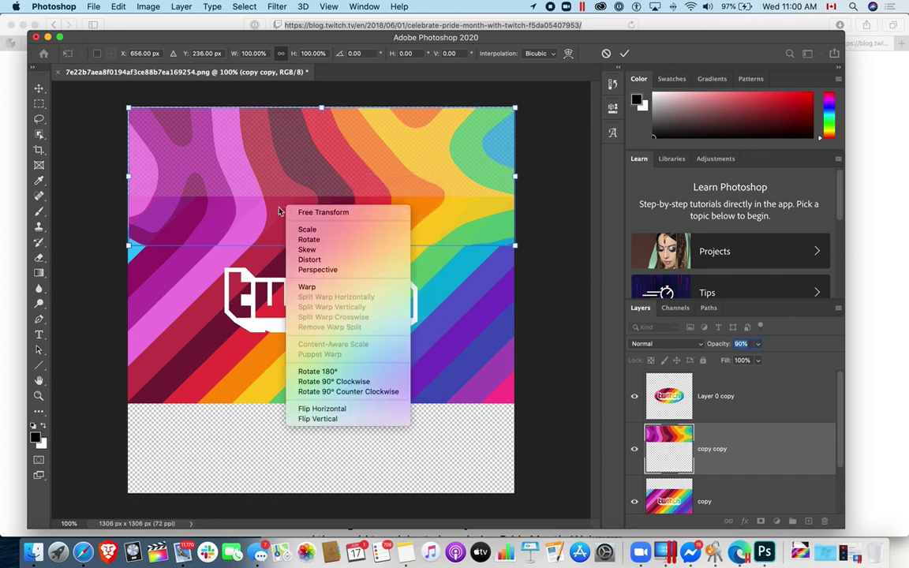
click(307, 287)
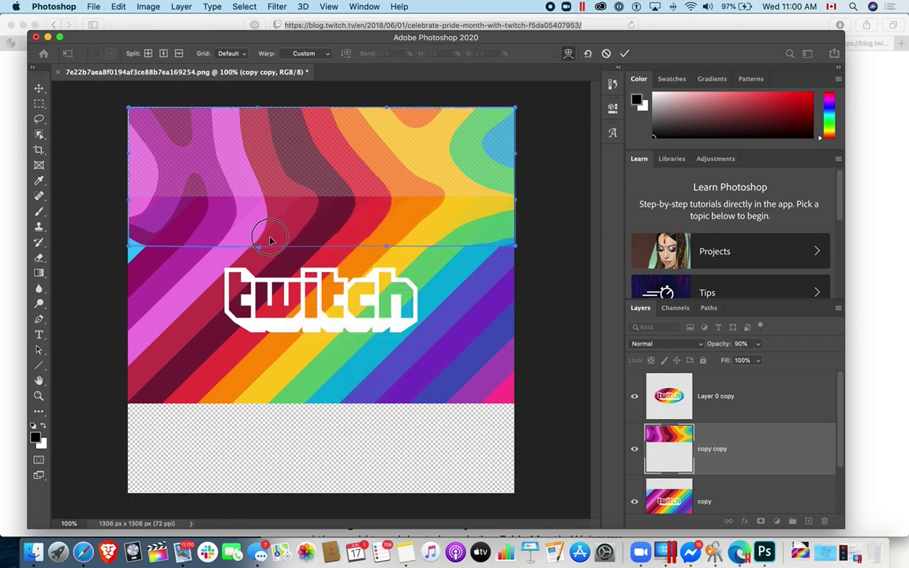
drag(269, 239, 254, 197)
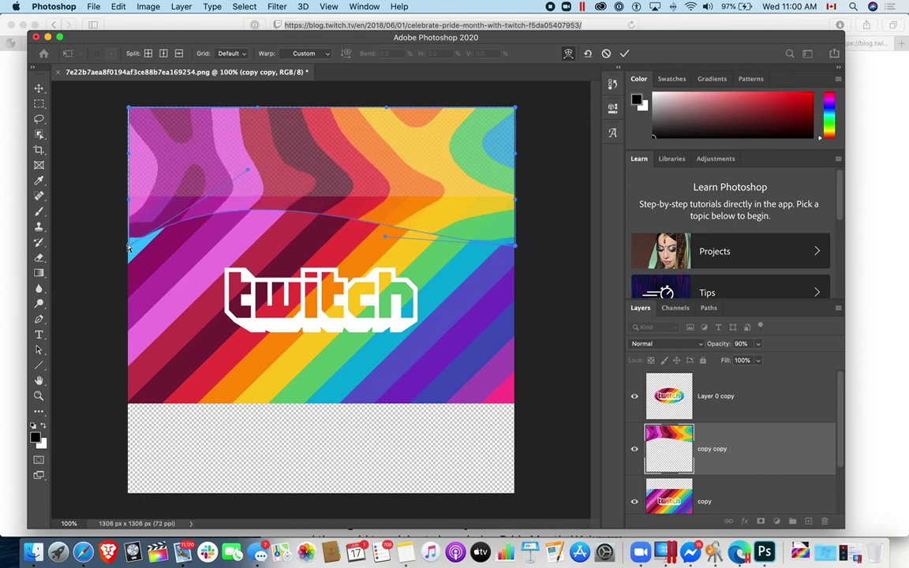
mouse_move(130, 248)
mouse_down()
mouse_move(114, 251)
mouse_move(123, 265)
mouse_up()
drag(125, 278, 122, 209)
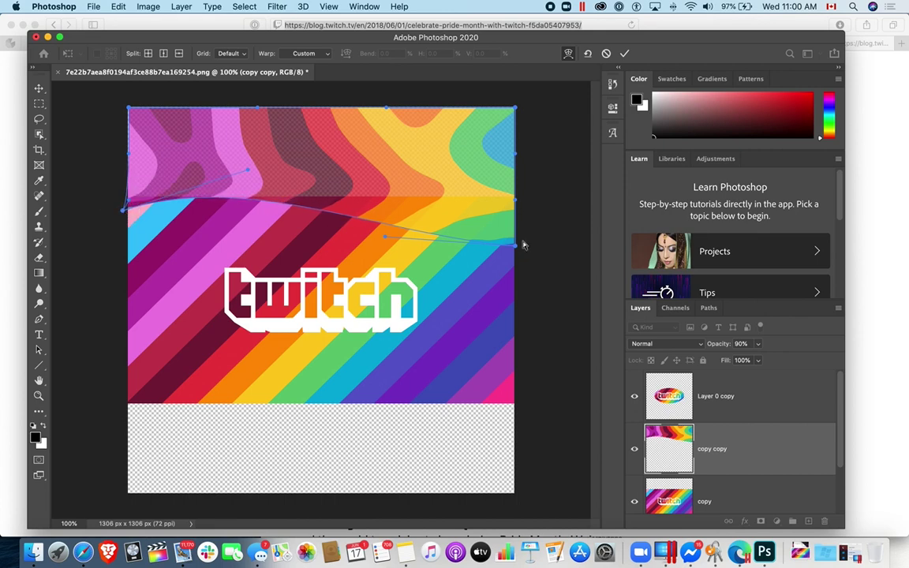
Raise the filled band's lower-right corner, bow its lower edge down over the original image to meet the stripes, and commit the warp.
drag(513, 249, 514, 206)
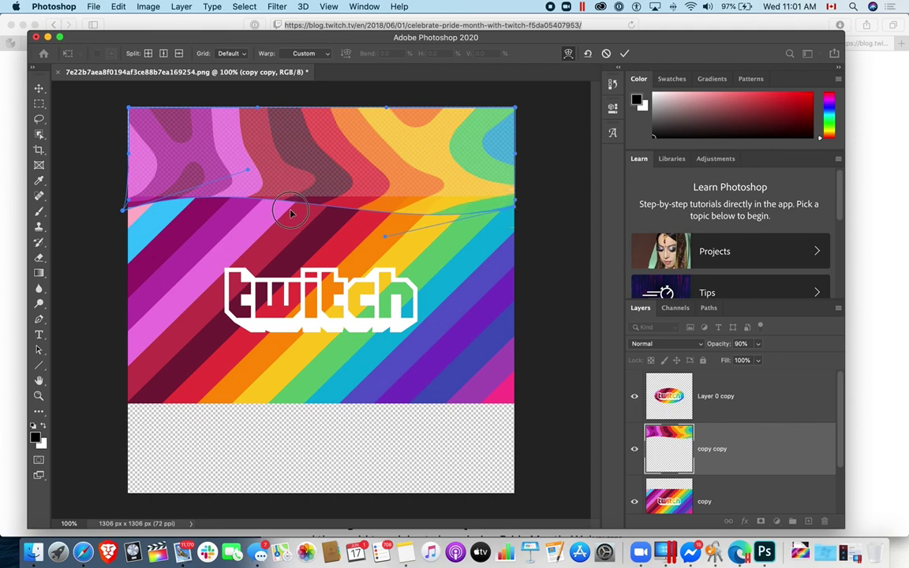
drag(291, 208, 307, 231)
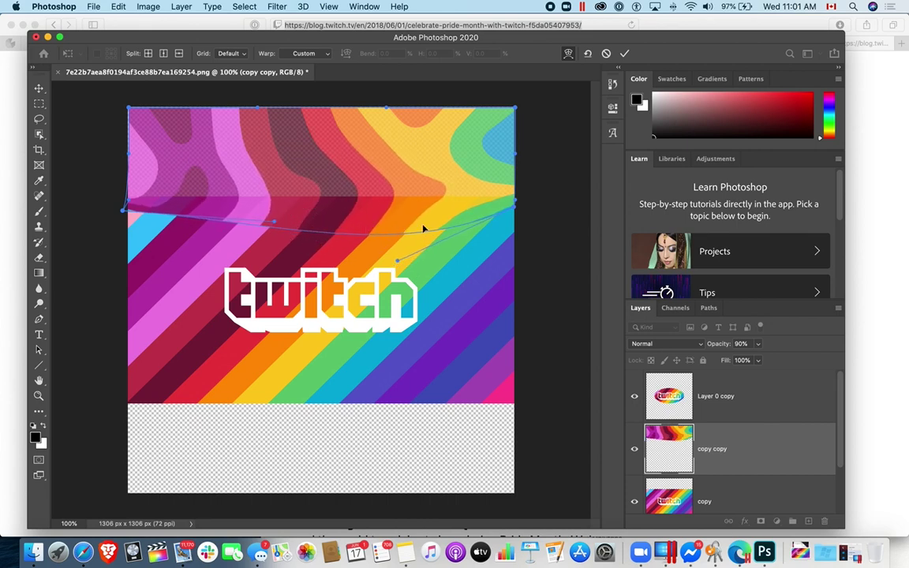
drag(445, 226, 407, 236)
drag(471, 225, 467, 231)
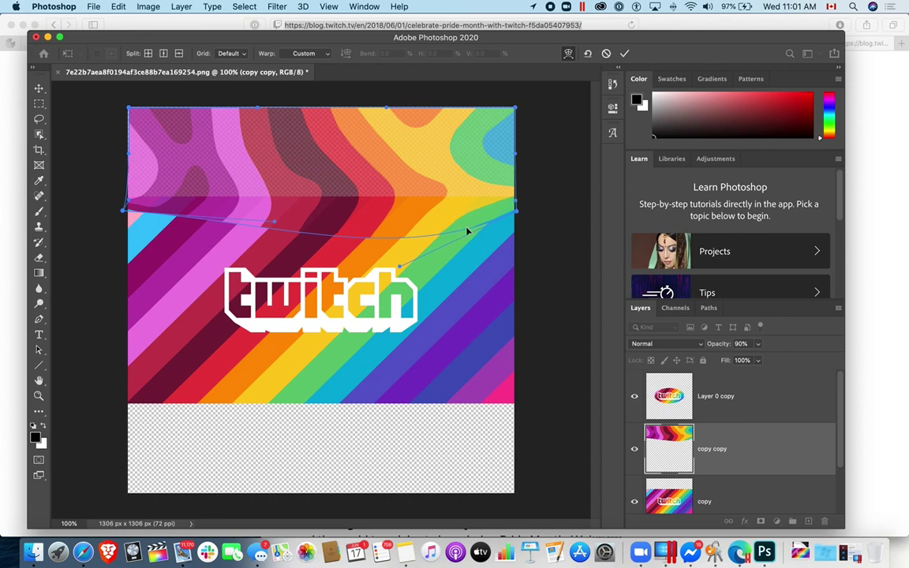
drag(400, 269, 381, 286)
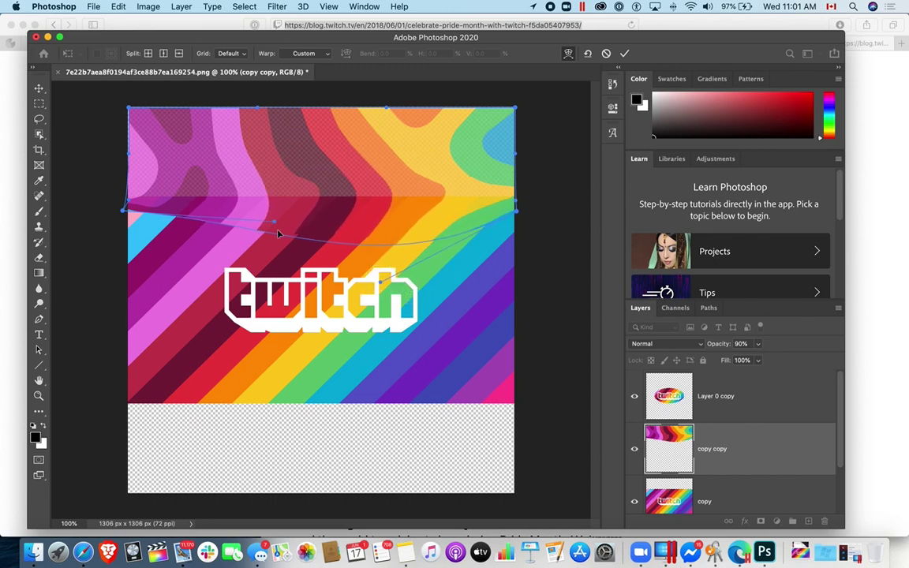
drag(274, 222, 263, 252)
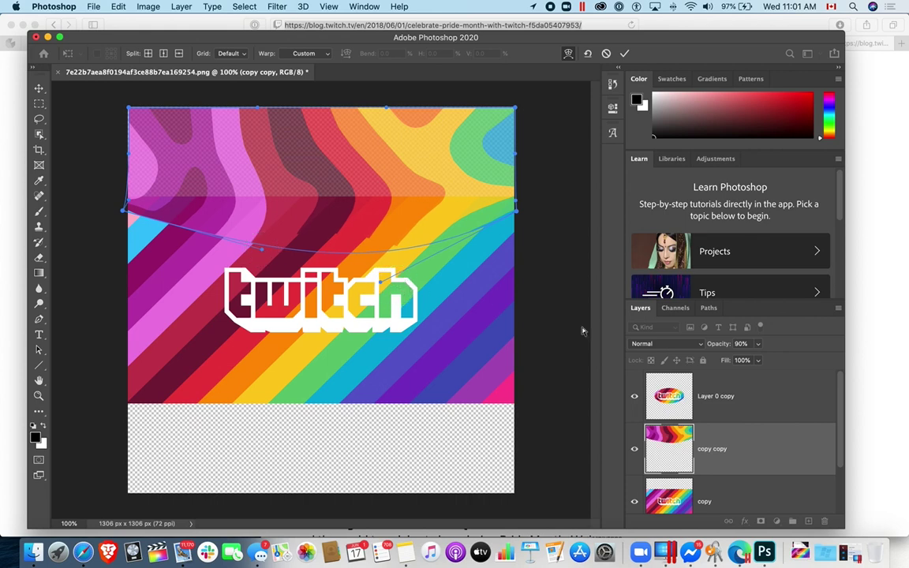
click(624, 53)
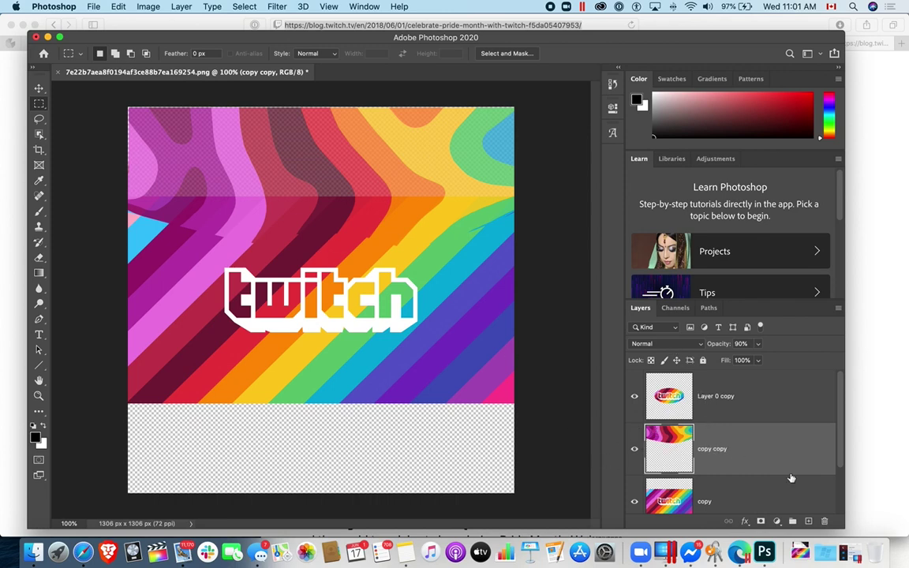
Add a drop shadow to the copy copy layer with opacity 71%, distance 23 px, spread 48% and size 144 px.
click(746, 521)
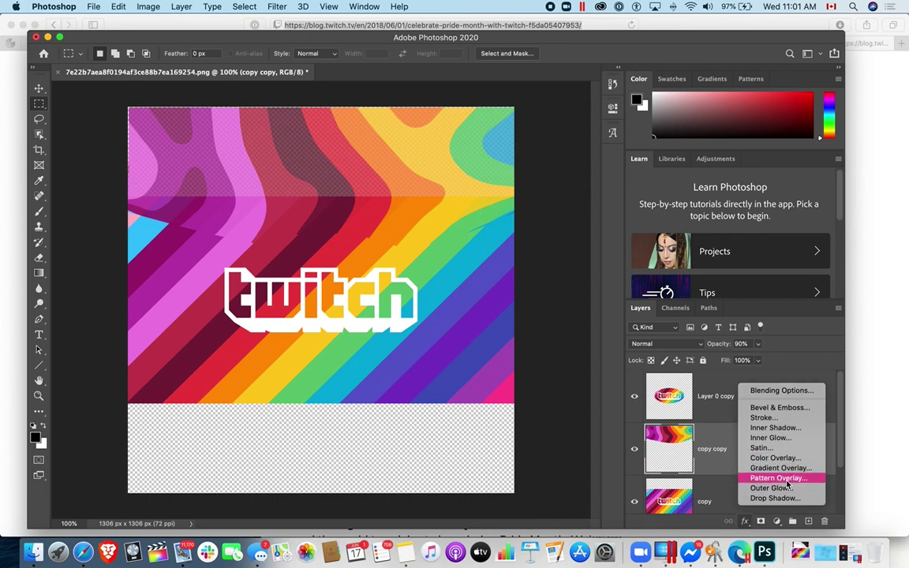
click(773, 498)
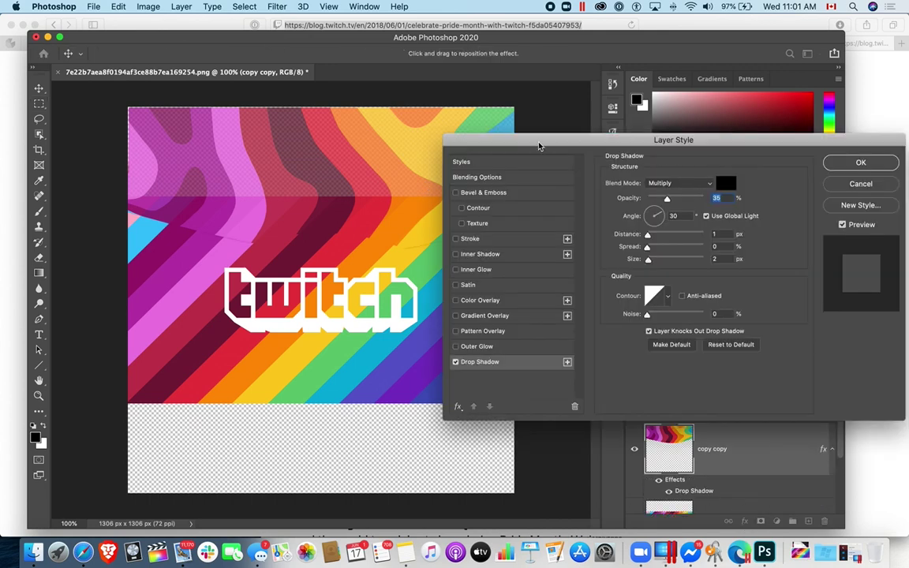
drag(537, 146, 552, 148)
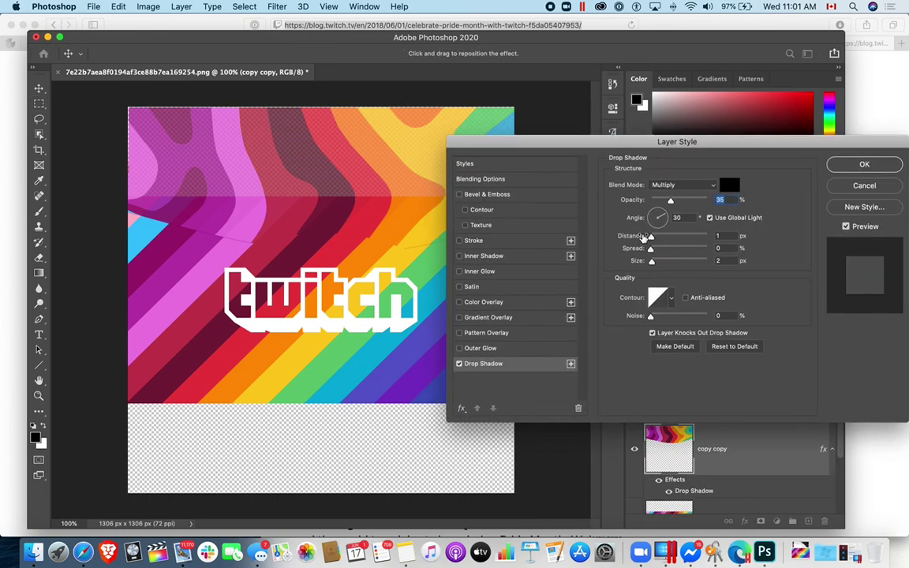
drag(651, 237, 680, 263)
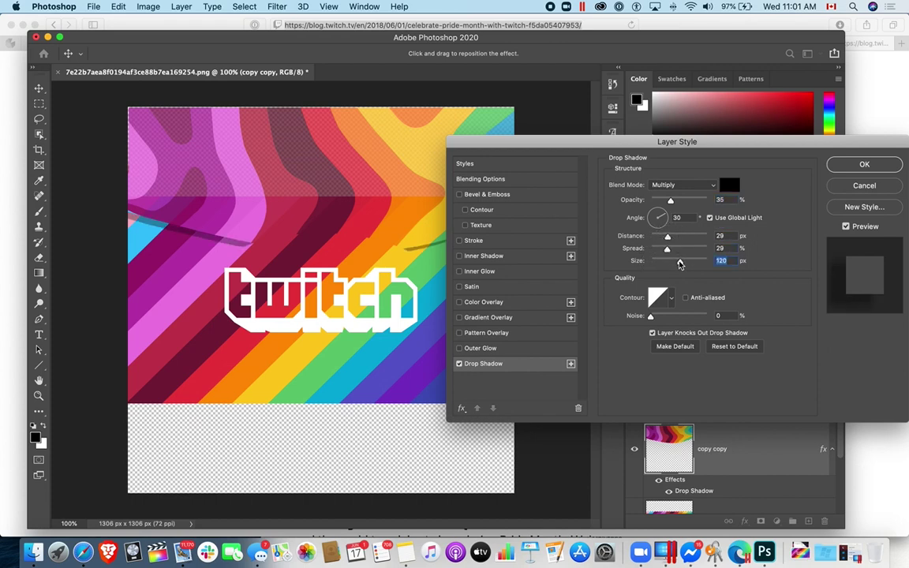
click(667, 253)
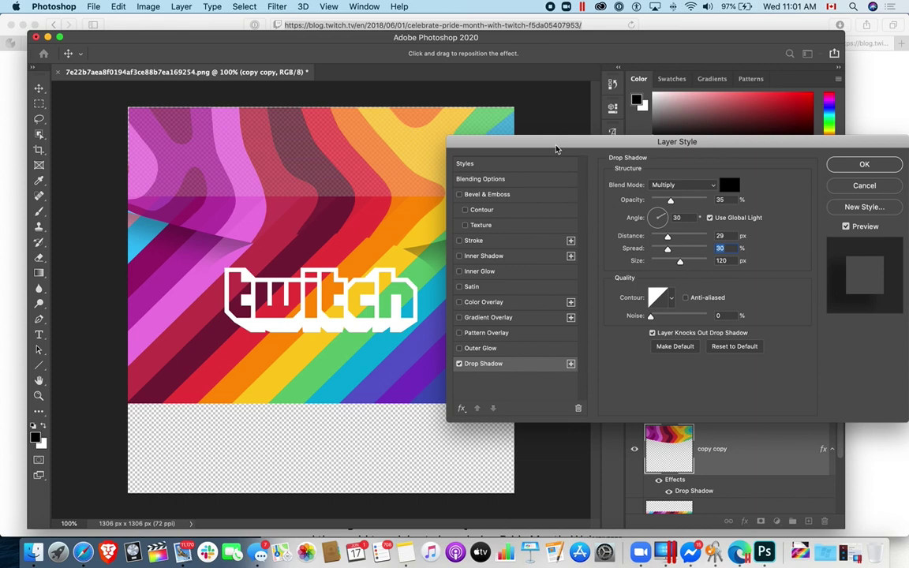
drag(555, 143, 578, 138)
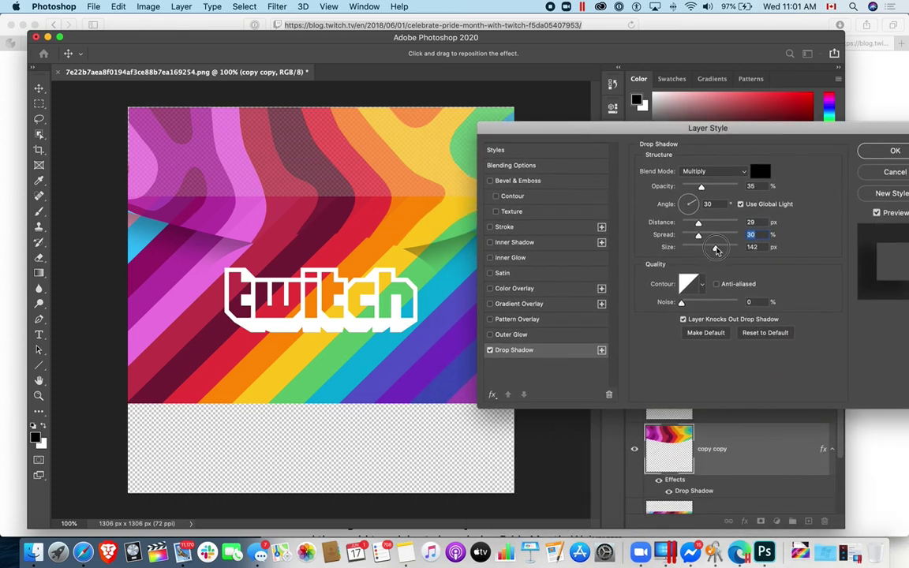
drag(710, 248, 695, 225)
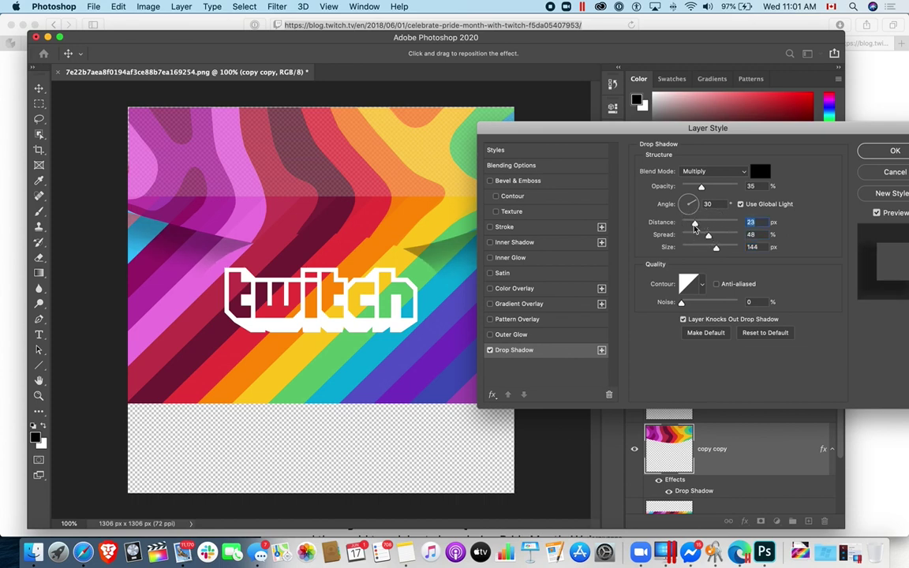
drag(699, 187, 721, 189)
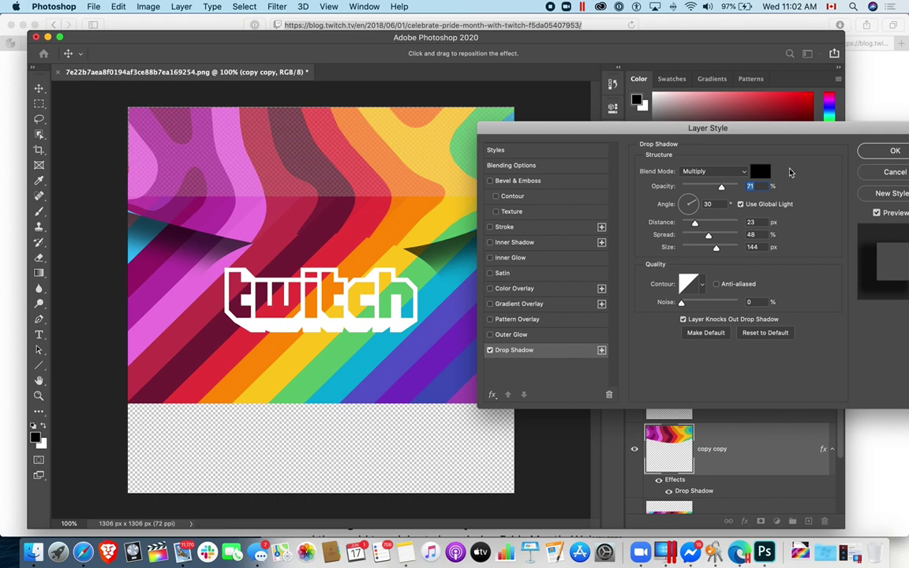
Set the drop shadow's colour to violet 6600ff, keeping the Multiply blend mode.
click(700, 171)
click(696, 171)
click(763, 173)
drag(629, 347, 620, 313)
click(623, 260)
mouse_move(579, 228)
mouse_down()
mouse_move(635, 197)
mouse_move(623, 228)
mouse_up()
drag(622, 263, 625, 268)
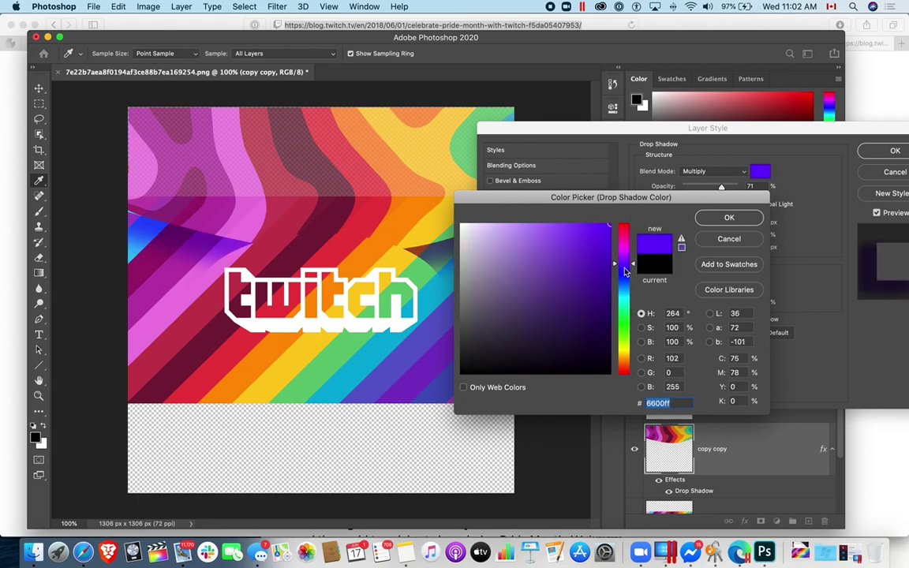
click(712, 223)
Try the Lighten and Overlay blend modes on the drop shadow.
click(699, 172)
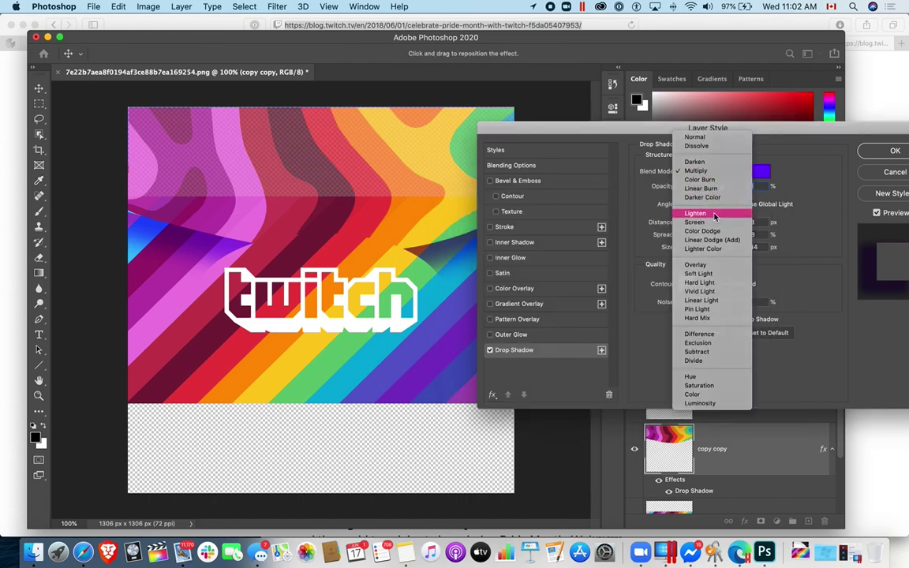
click(695, 213)
click(712, 173)
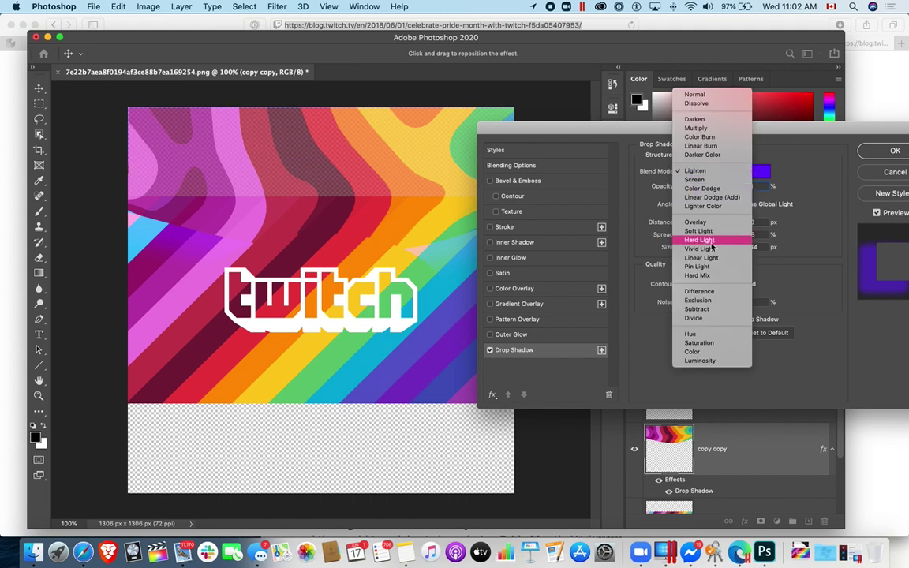
click(699, 220)
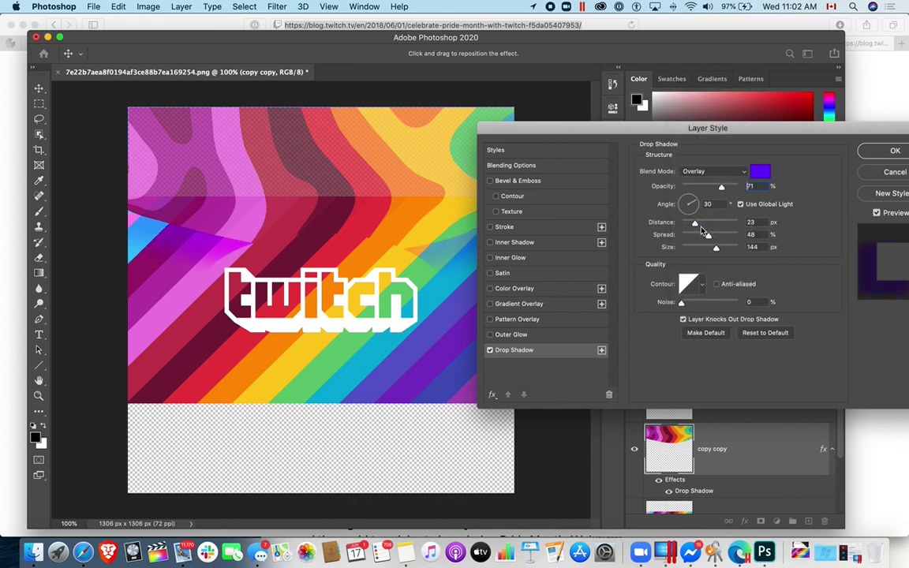
click(698, 175)
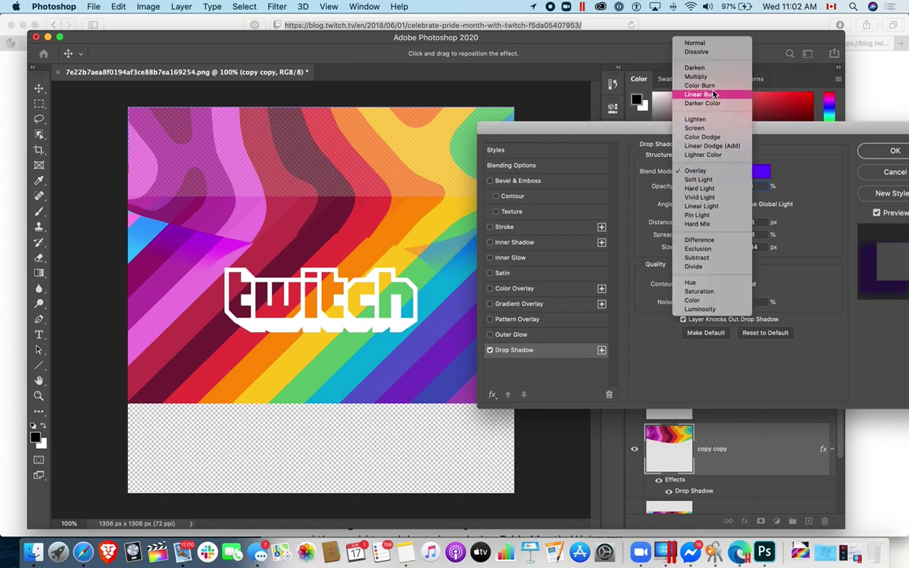
click(797, 176)
Set the drop shadow's blend mode to Darken, its distance to 46 px and its size to about 183 px.
drag(696, 226, 700, 227)
click(722, 174)
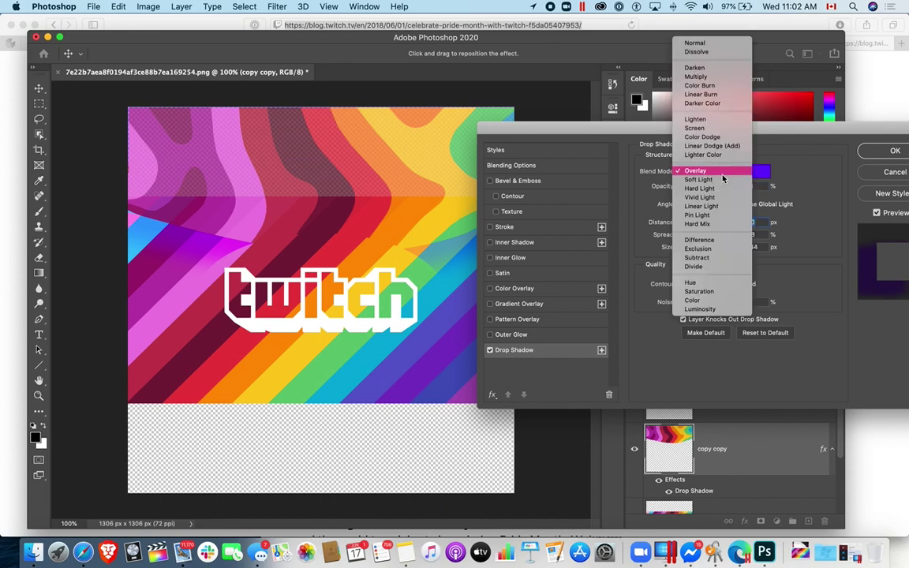
click(713, 121)
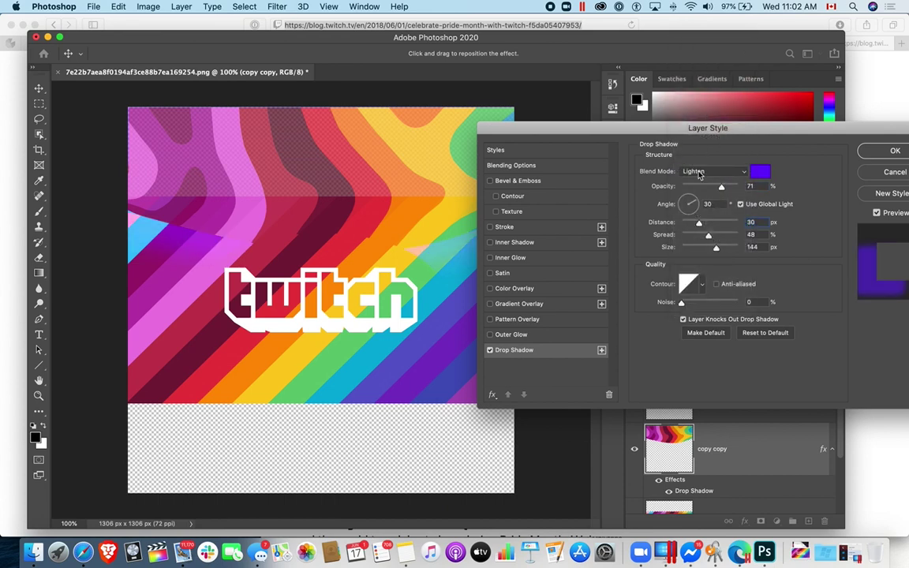
click(698, 175)
click(705, 117)
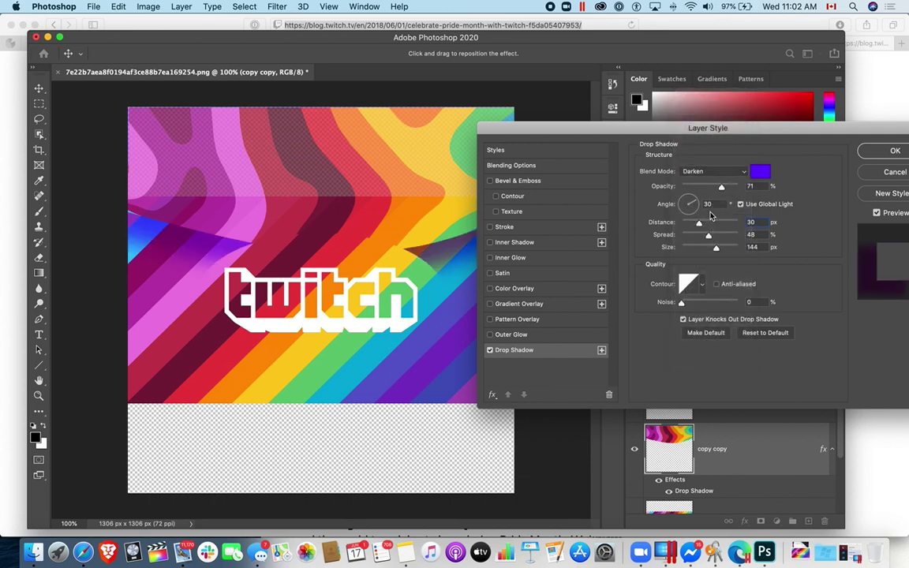
drag(699, 225, 725, 249)
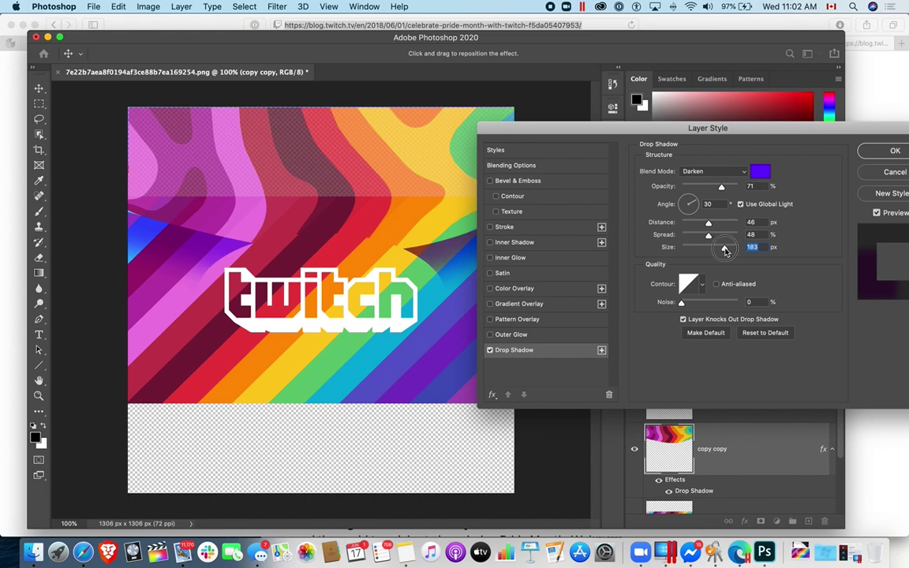
Change the drop shadow's colour to blue 0060ff and apply it with distance 89 px, spread 47% and size 188 px.
click(760, 172)
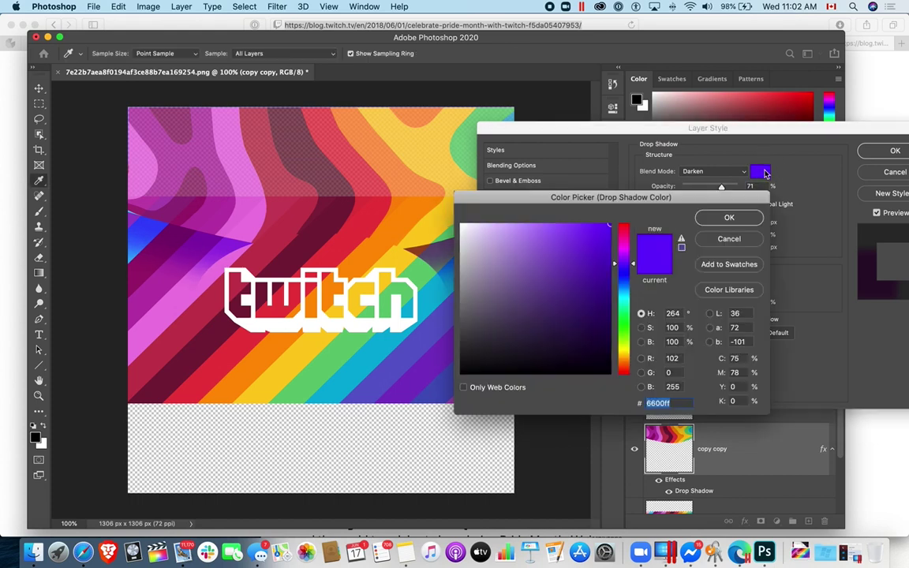
drag(623, 263, 627, 285)
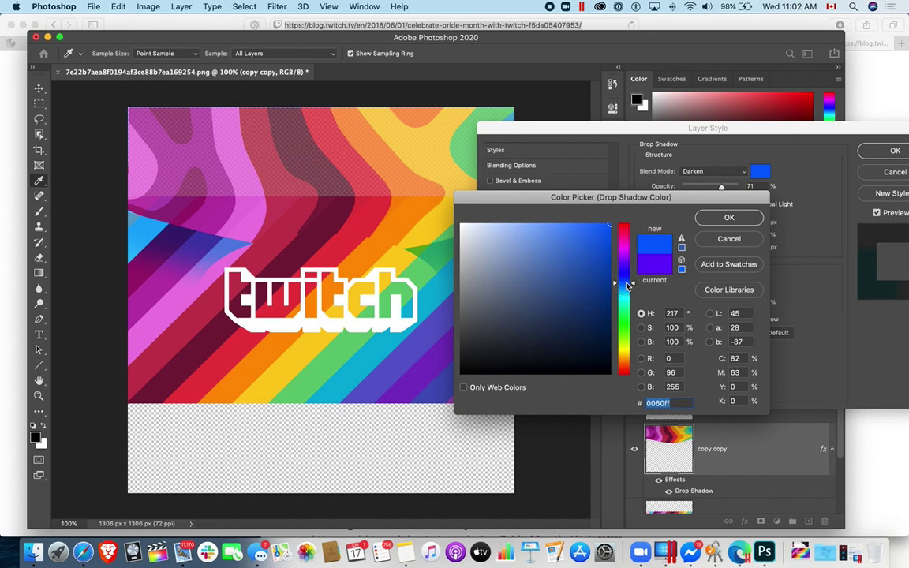
click(729, 220)
drag(620, 126, 653, 126)
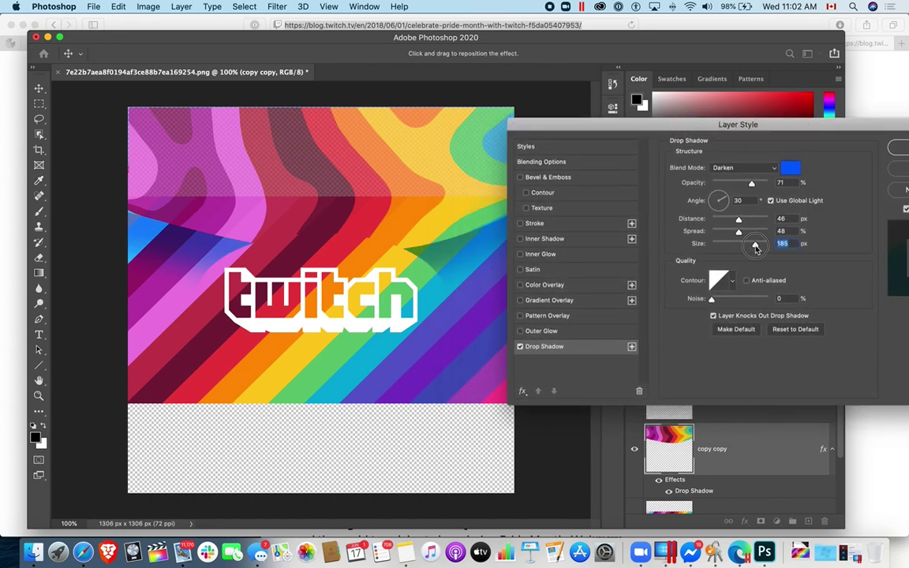
drag(756, 249, 753, 222)
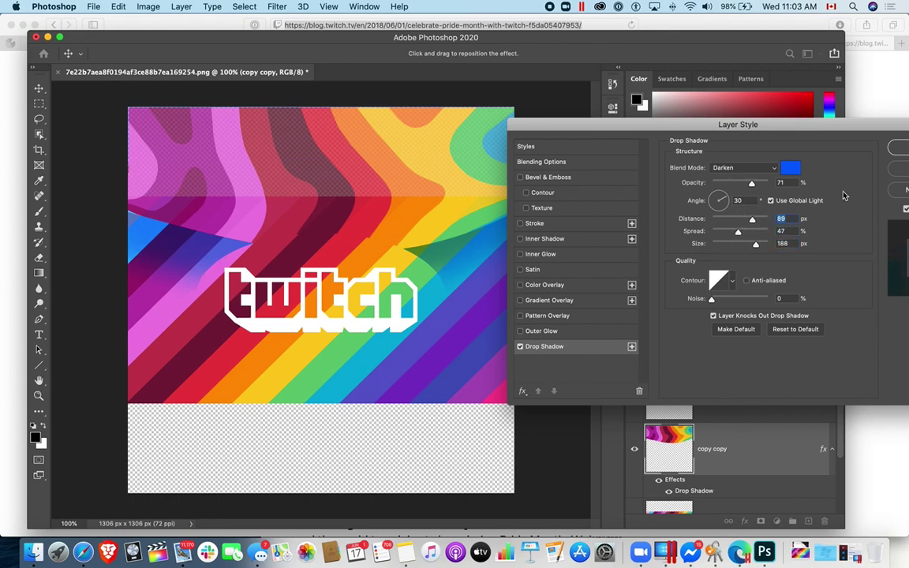
click(902, 146)
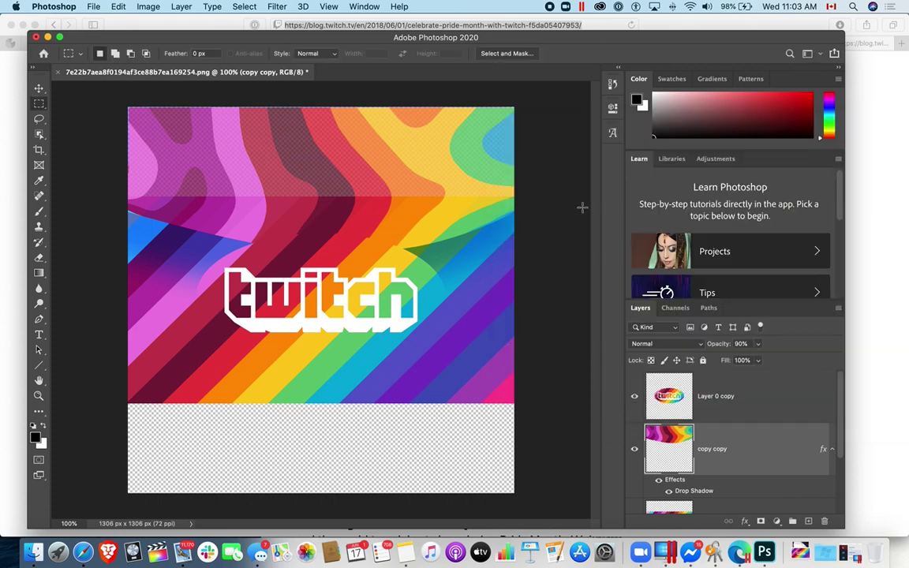
Set the copy copy layer's opacity to 100% and move the filled band slightly up.
click(724, 397)
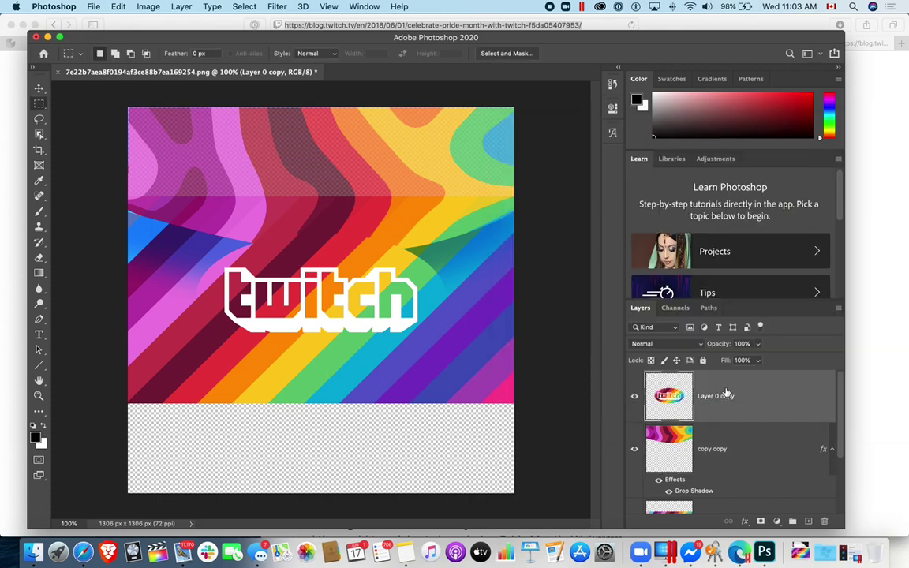
click(731, 430)
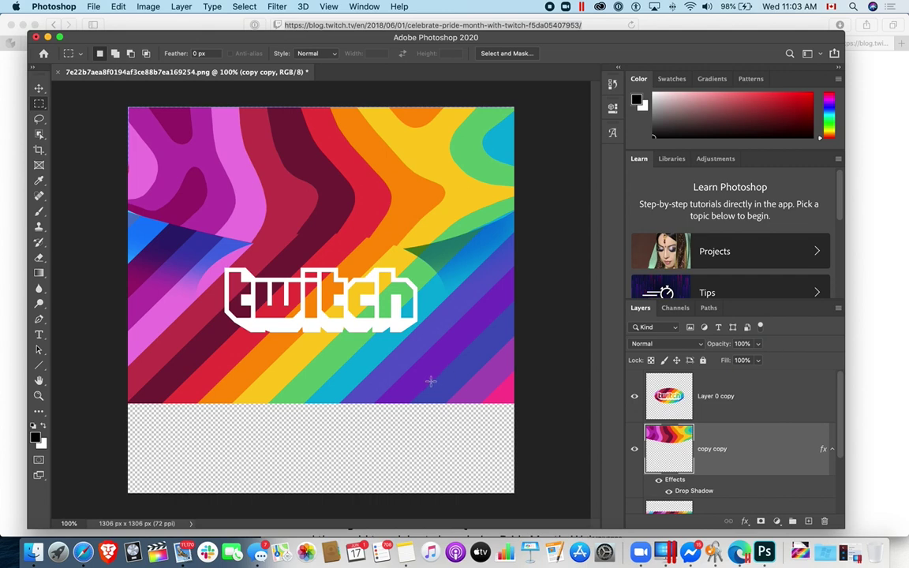
key(v)
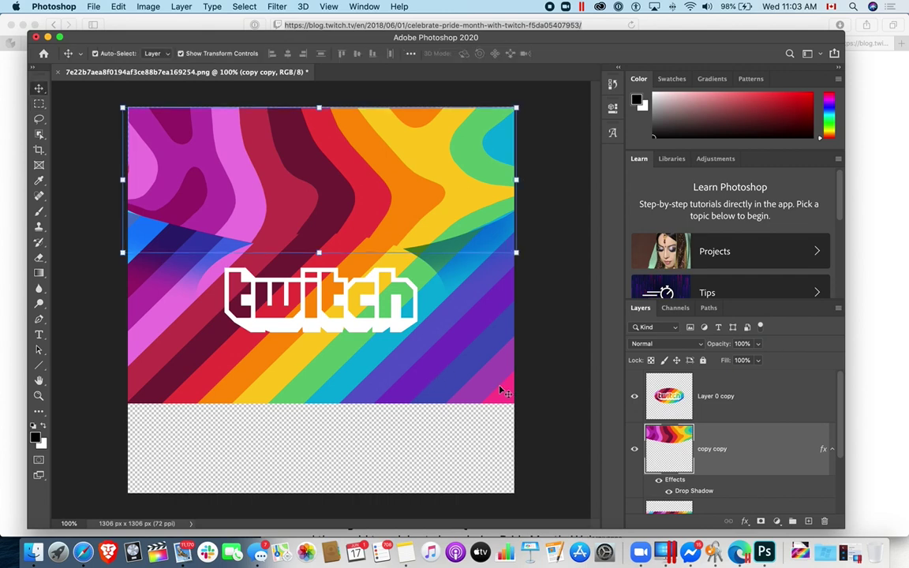
drag(379, 224, 382, 199)
Select the copy layer with the diagonal stripes and move it slightly down on the canvas.
scroll(680, 484, down, 2)
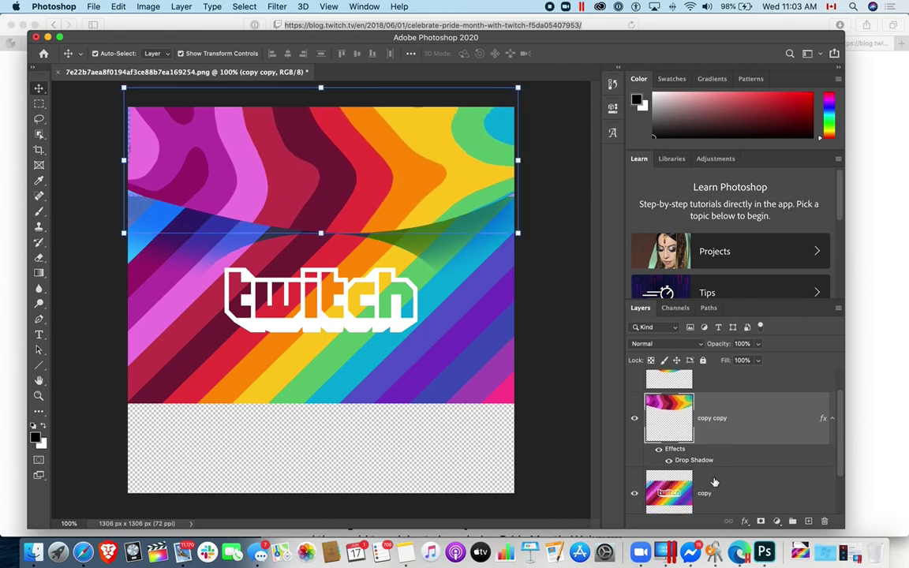
click(710, 478)
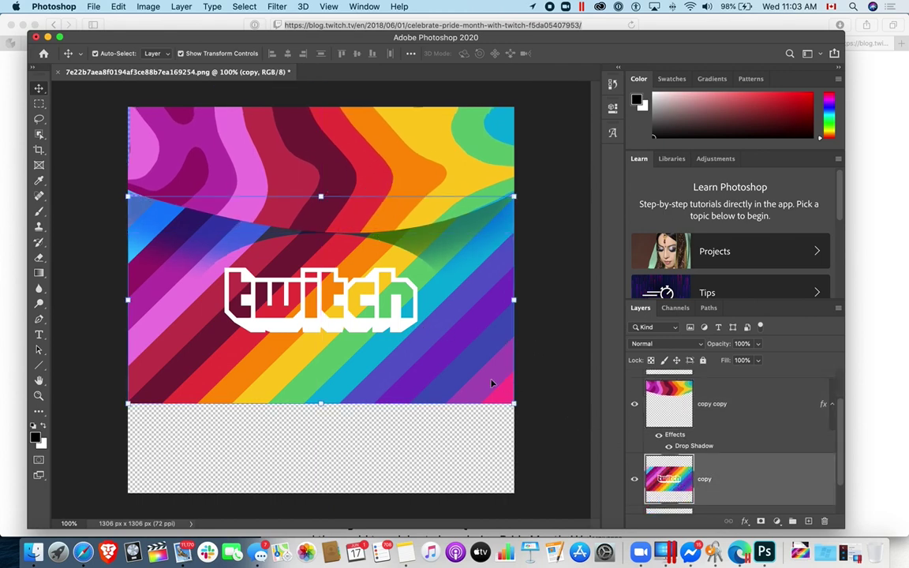
drag(491, 383, 460, 371)
right_click(459, 352)
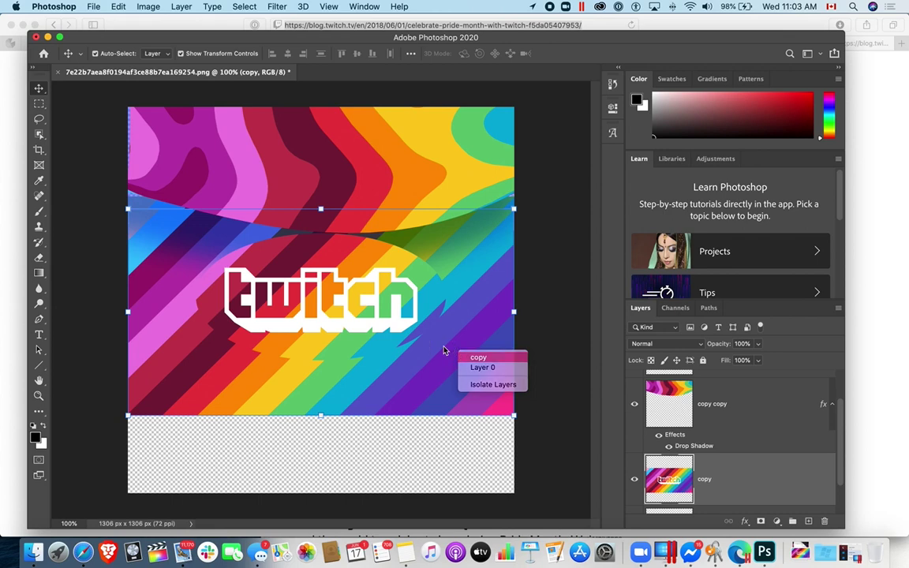
click(444, 351)
Scale the copy layer to about 114% and shift it so the stripes extend past both sides of the canvas.
key(super+t)
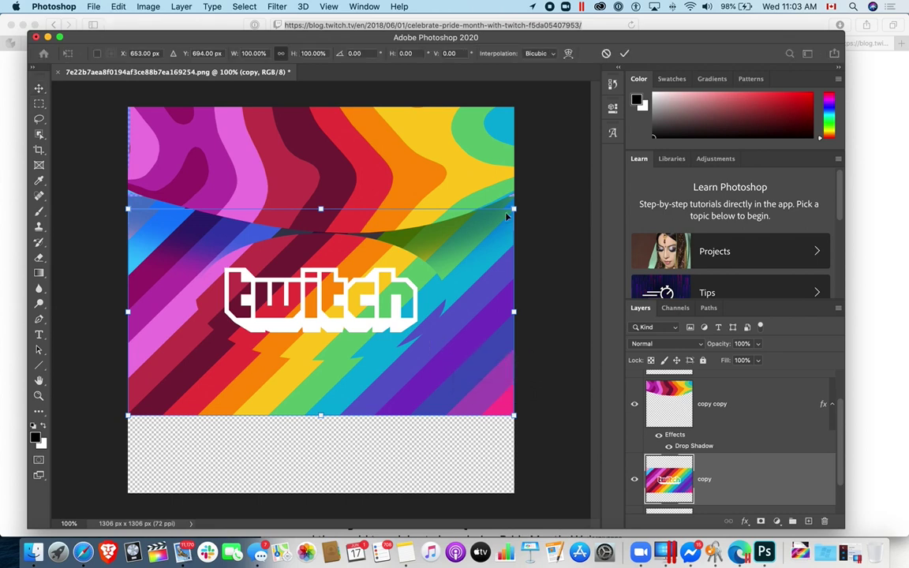
drag(507, 216, 537, 131)
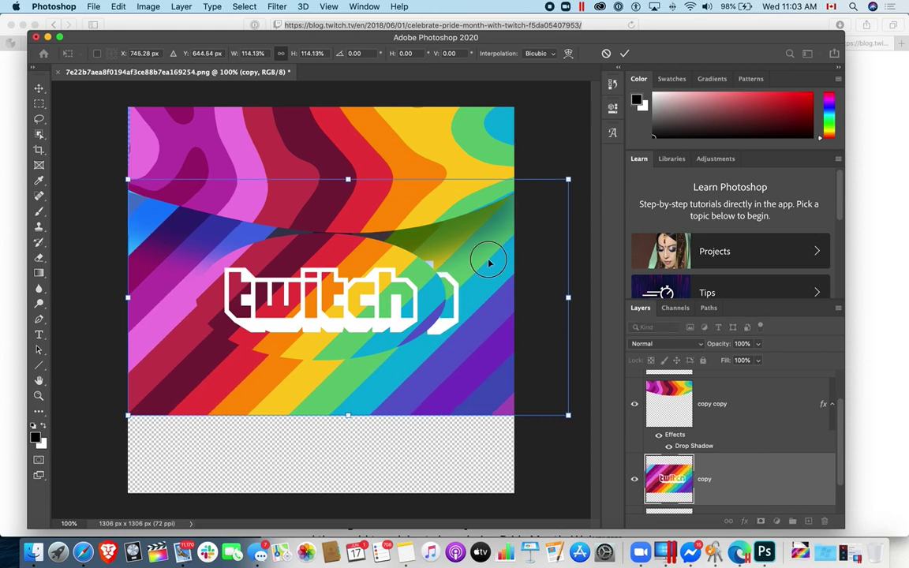
drag(489, 263, 452, 262)
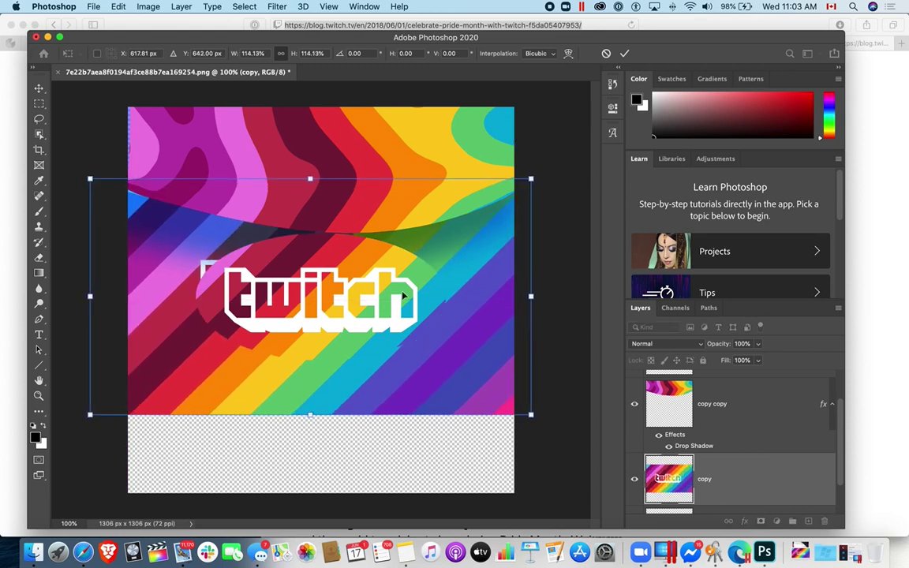
right_click(370, 292)
click(378, 295)
Move the Layer 0 copy logo oval slightly up and towards the left of the canvas, and enlarge it to about 104%.
scroll(691, 441, up, 2)
click(714, 394)
drag(356, 282, 333, 292)
right_click(355, 290)
click(343, 292)
mouse_move(432, 350)
mouse_down()
mouse_move(422, 365)
mouse_move(439, 368)
mouse_up()
drag(397, 330, 395, 328)
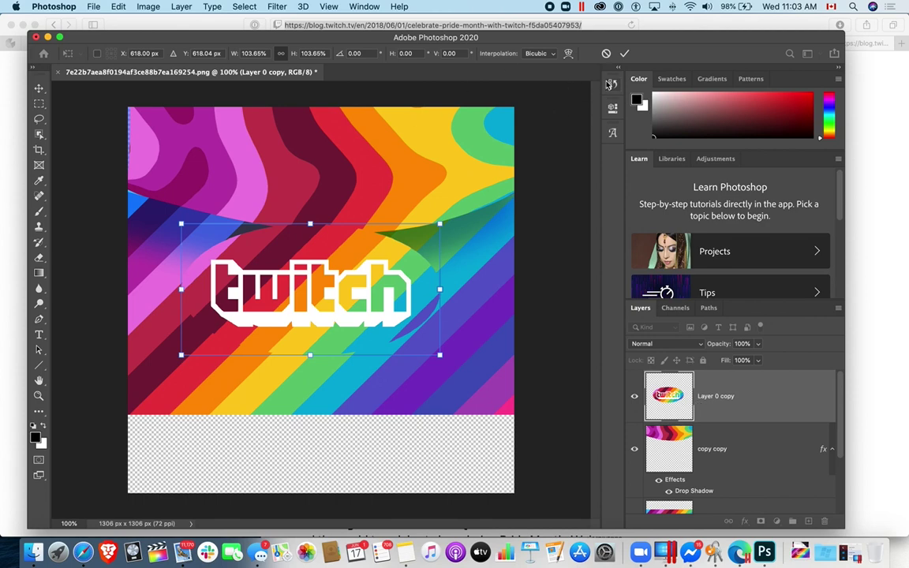
key(Return)
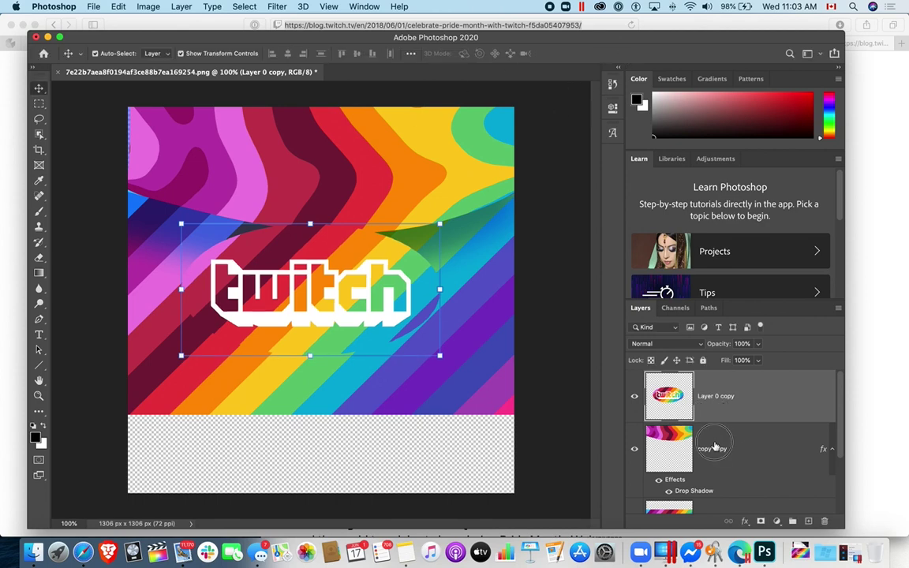
Convert the copy copy layer with the warped band to a smart object.
click(670, 449)
right_click(726, 447)
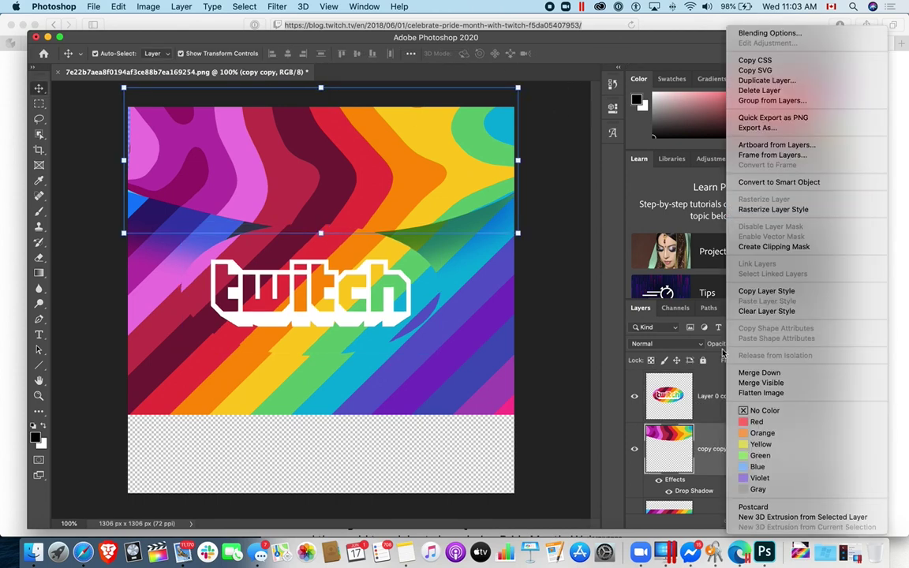
click(766, 81)
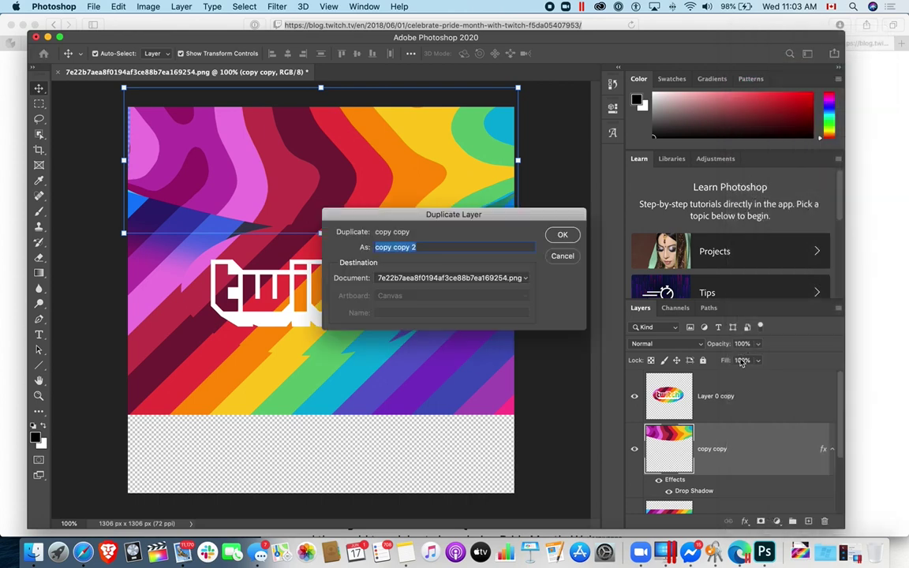
click(561, 257)
right_click(732, 439)
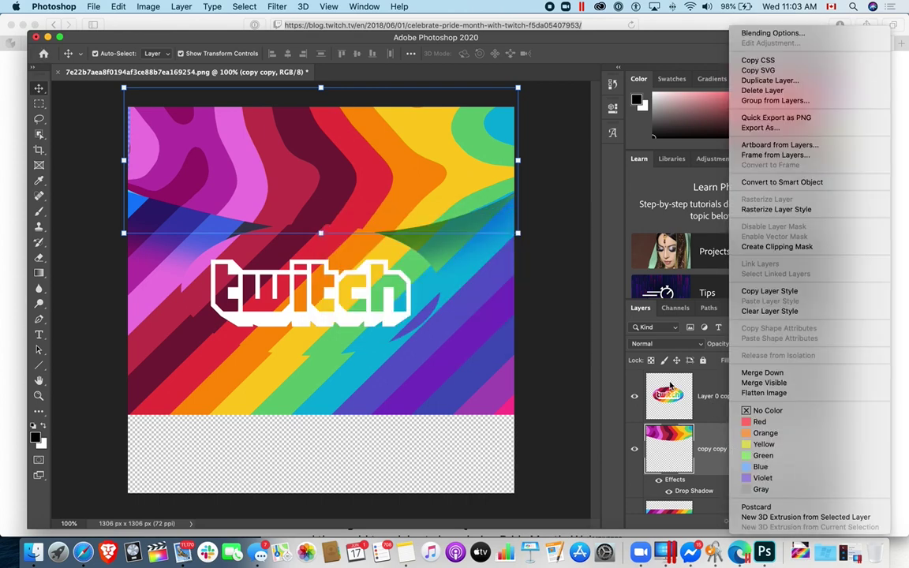
click(797, 182)
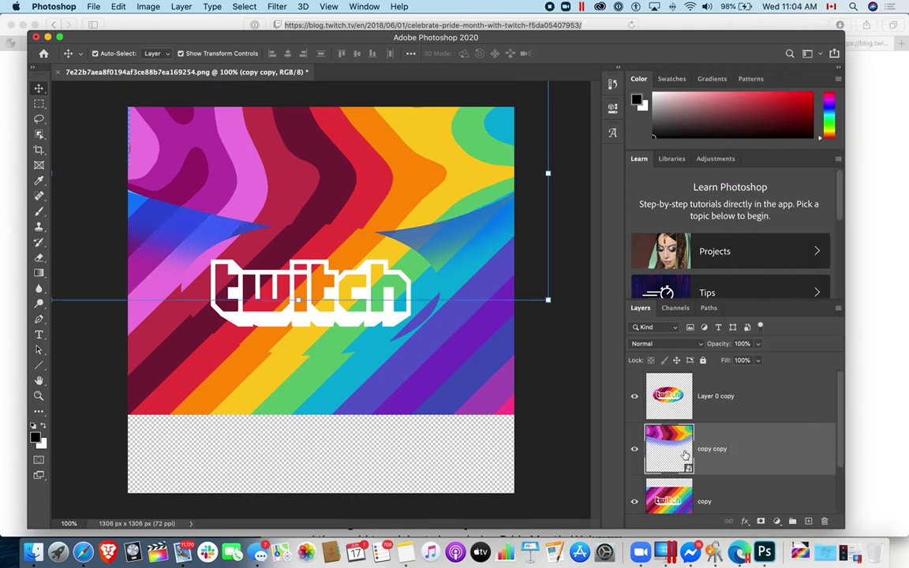
Open the contents of the copy copy smart object to examine them and close that document.
right_click(681, 438)
click(670, 440)
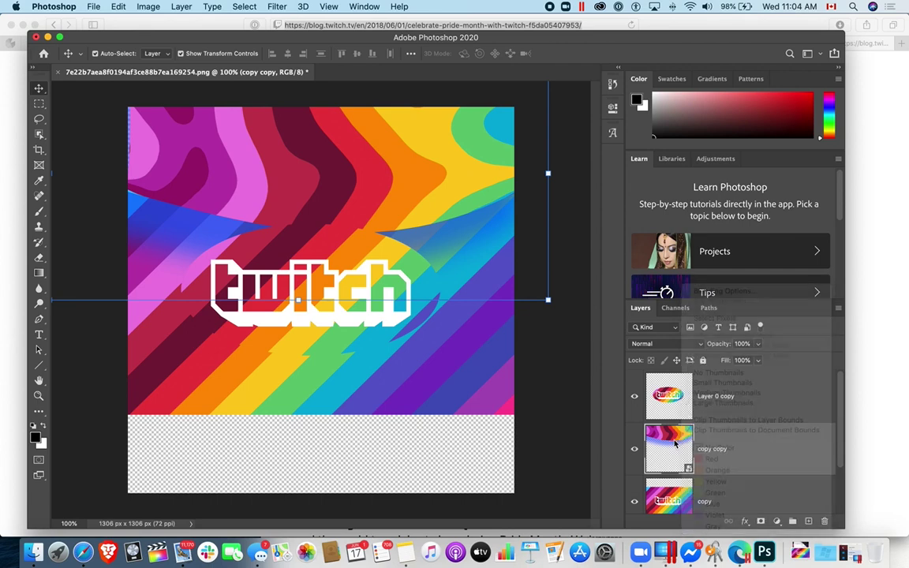
double_click(662, 446)
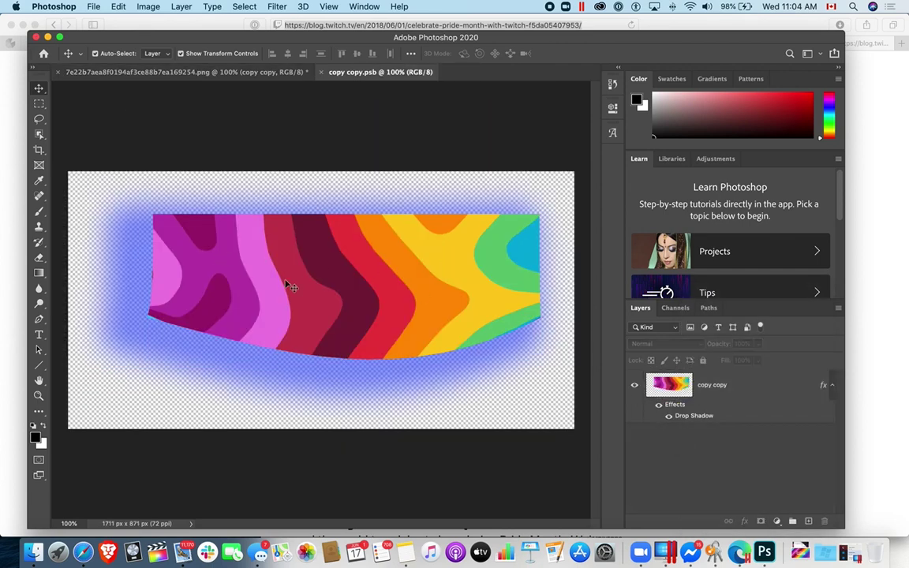
click(323, 73)
Duplicate the copy copy smart object layer and try scaling the duplicate down to about 83%.
drag(785, 451, 808, 520)
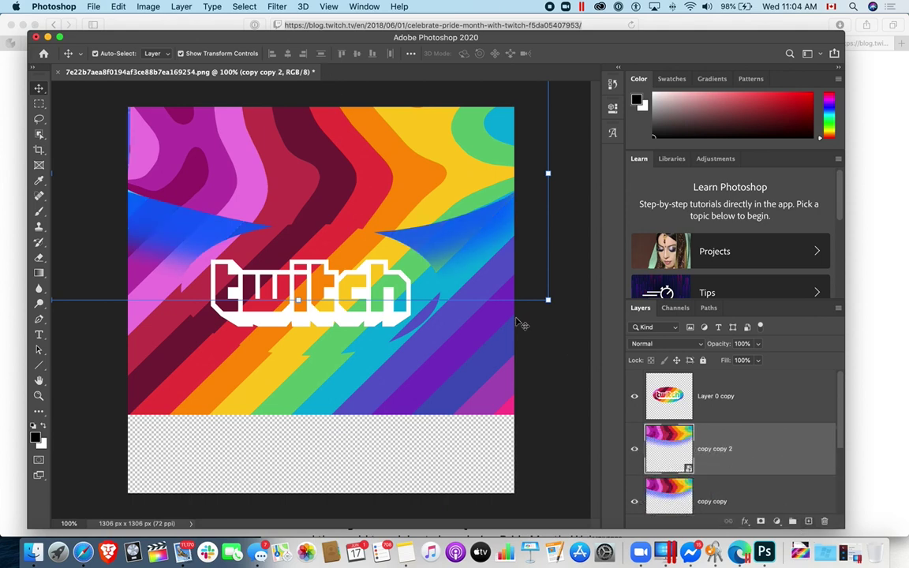
drag(548, 299, 424, 348)
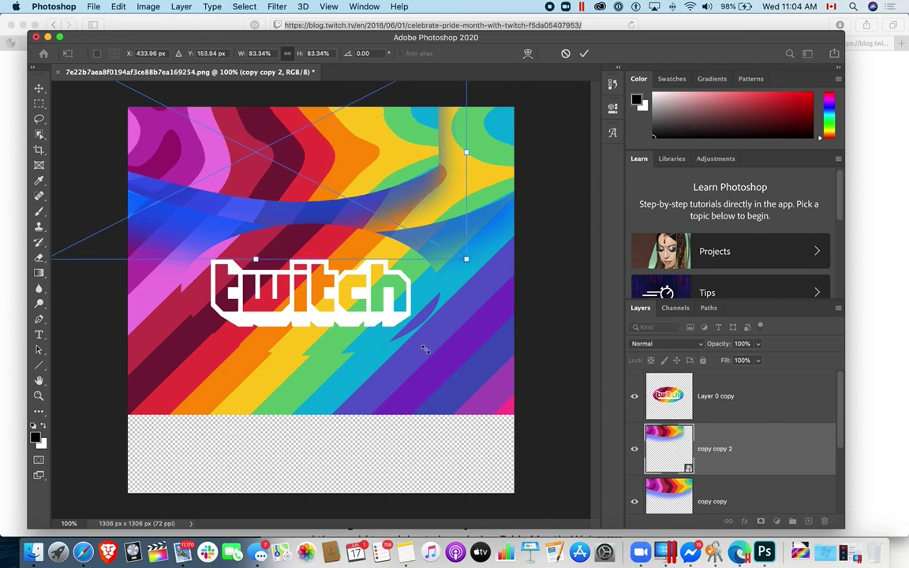
key(super+z)
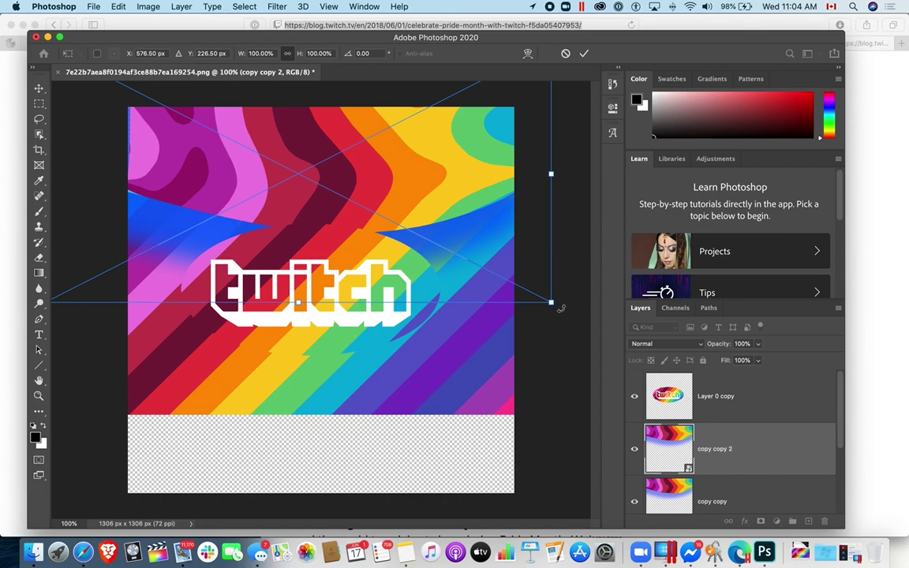
Rotate the copy copy 2 band by -180°.
drag(561, 308, 53, 312)
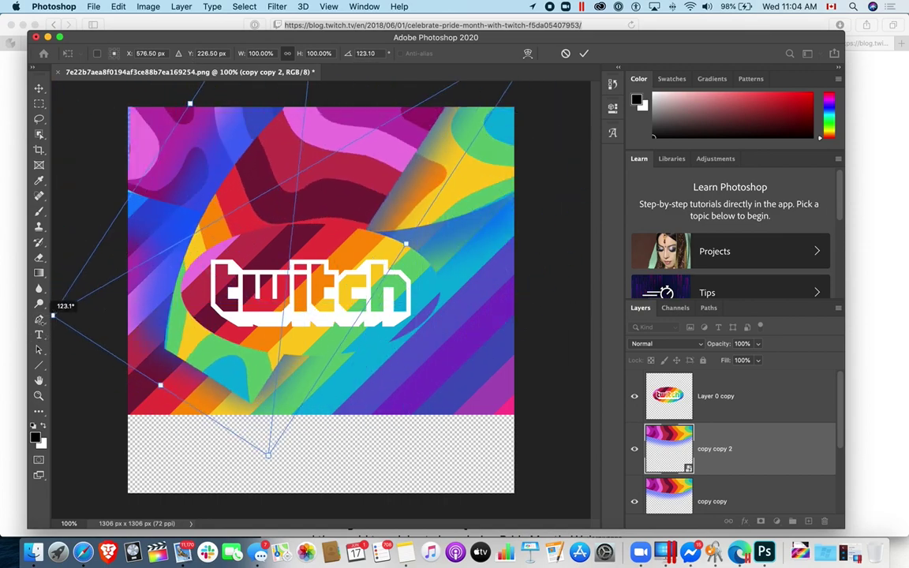
drag(239, 464, 106, 375)
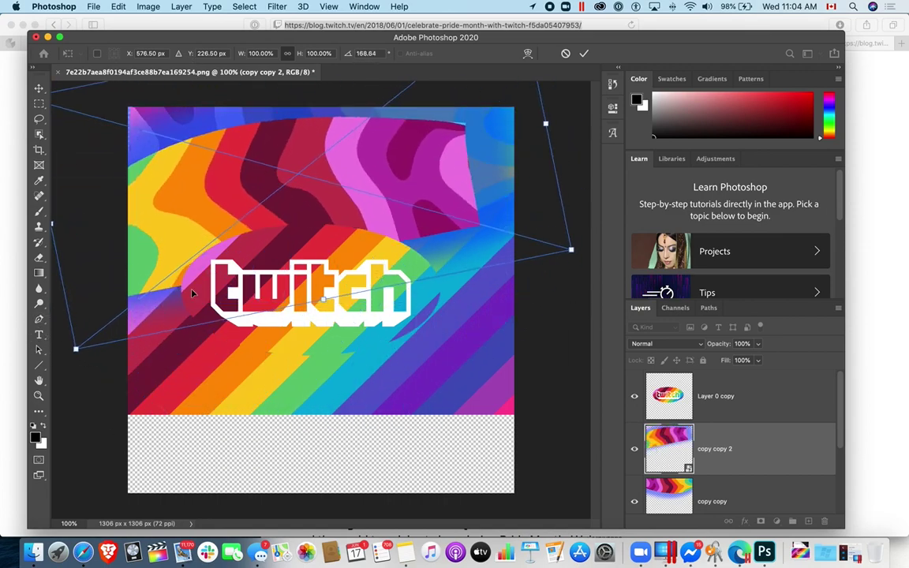
drag(576, 270, 500, 312)
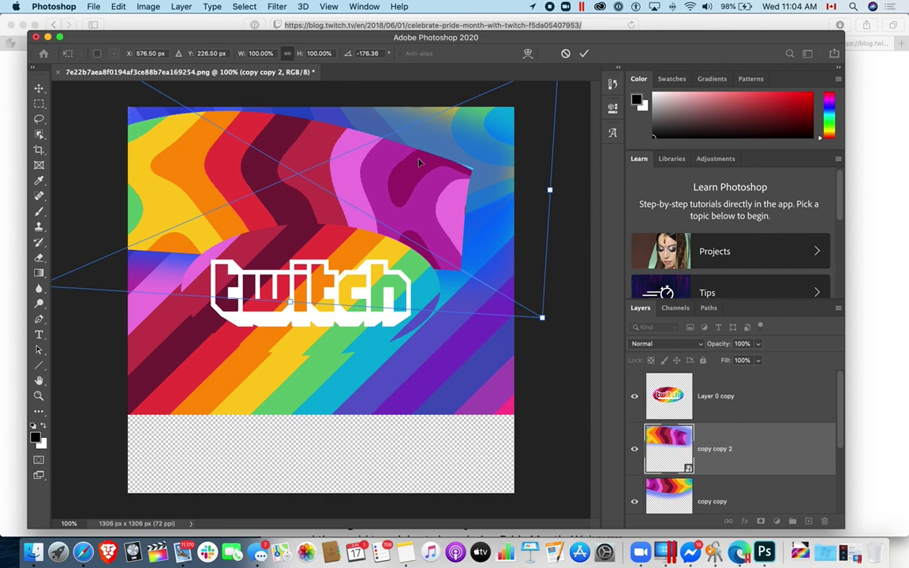
drag(386, 53, 314, 53)
text(-1)
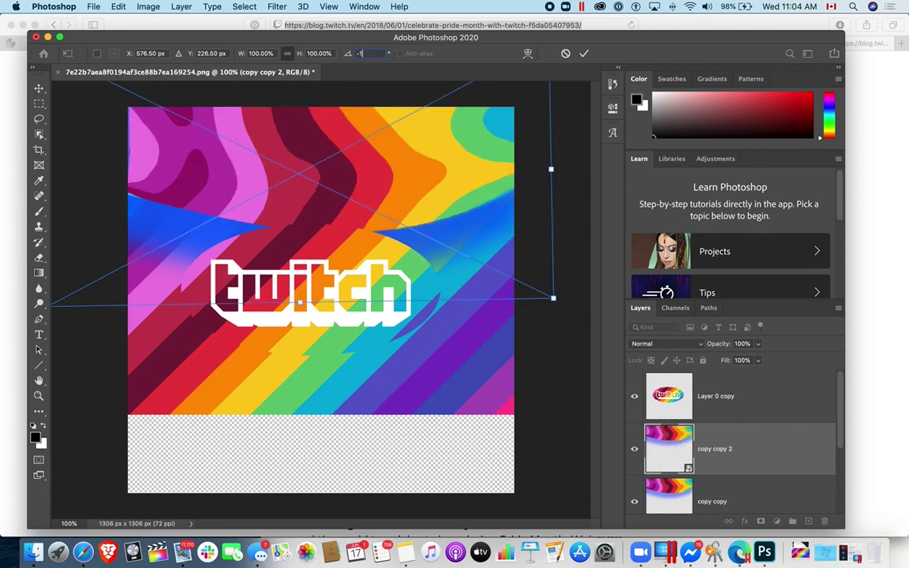
text(80)
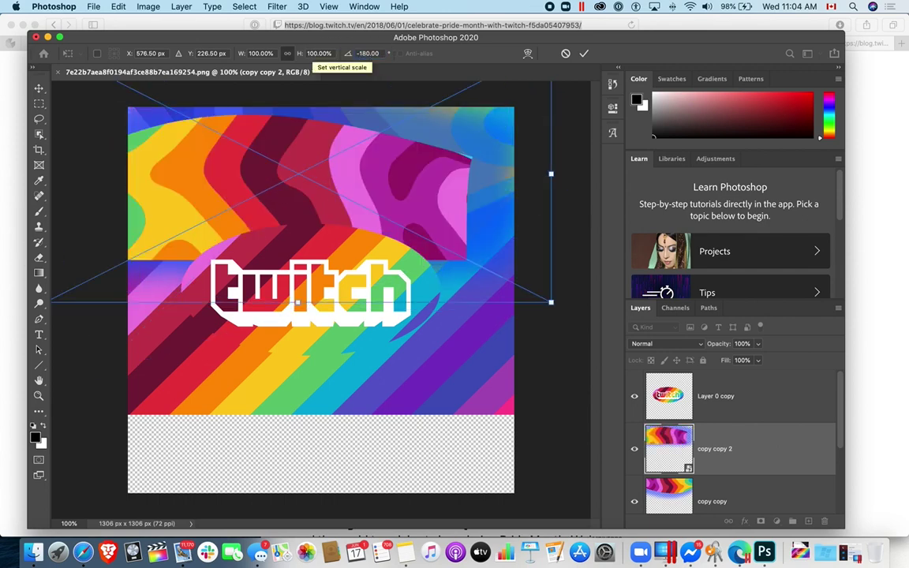
Move the copy copy 2 band over the empty lower area, enlarge it to about 106% and apply the transform.
drag(430, 210, 480, 438)
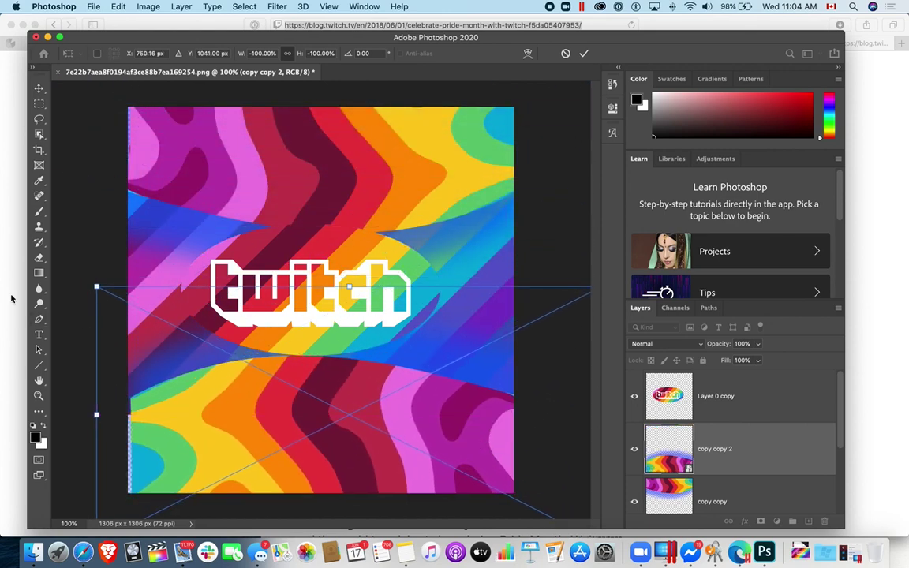
drag(96, 287, 84, 279)
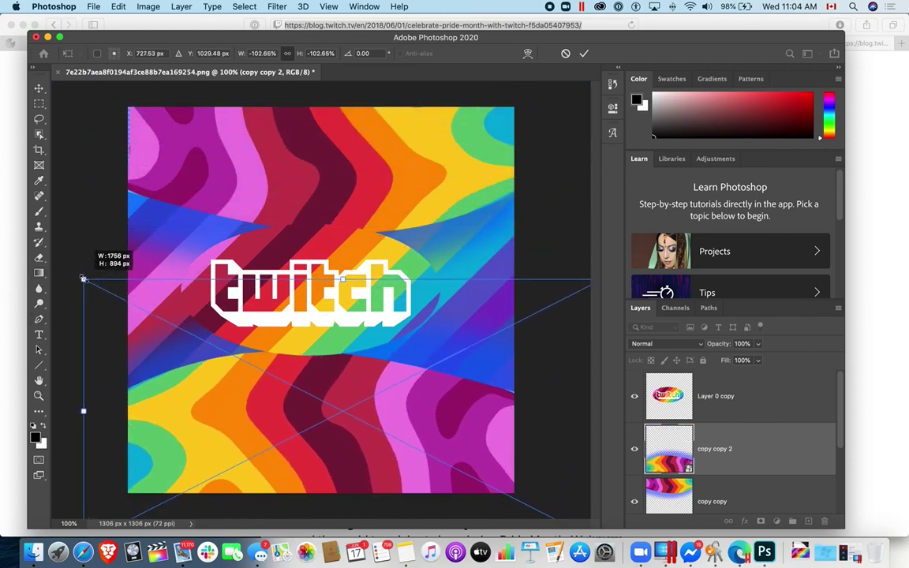
drag(359, 398, 366, 393)
drag(93, 276, 77, 267)
drag(406, 395, 430, 401)
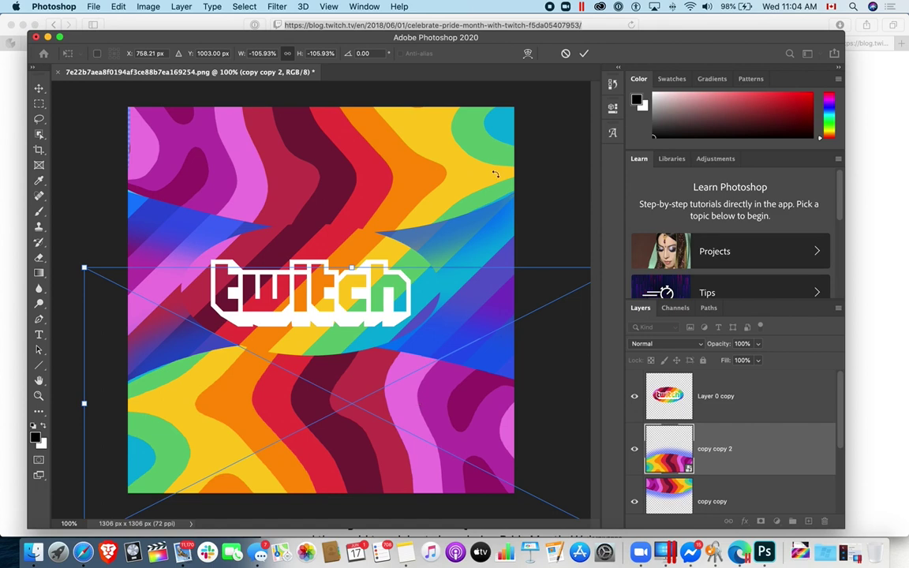
click(583, 52)
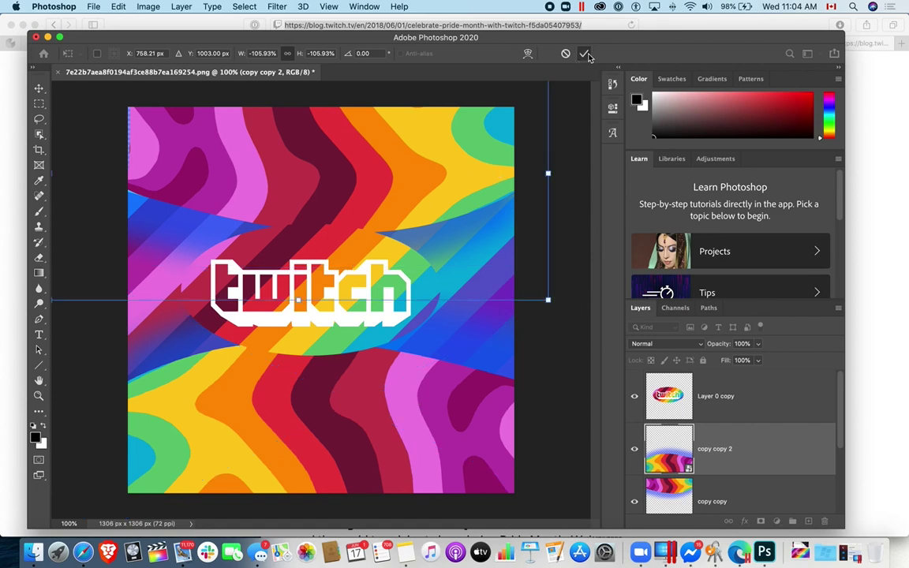
Move the Layer 0 copy logo oval slightly down and nudge it up a little between the two bands.
click(426, 200)
click(452, 406)
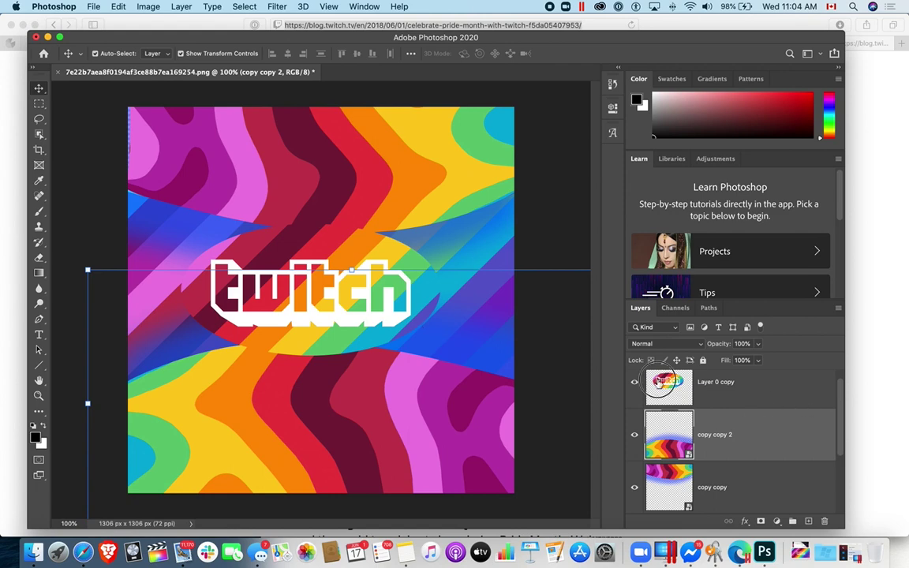
click(677, 390)
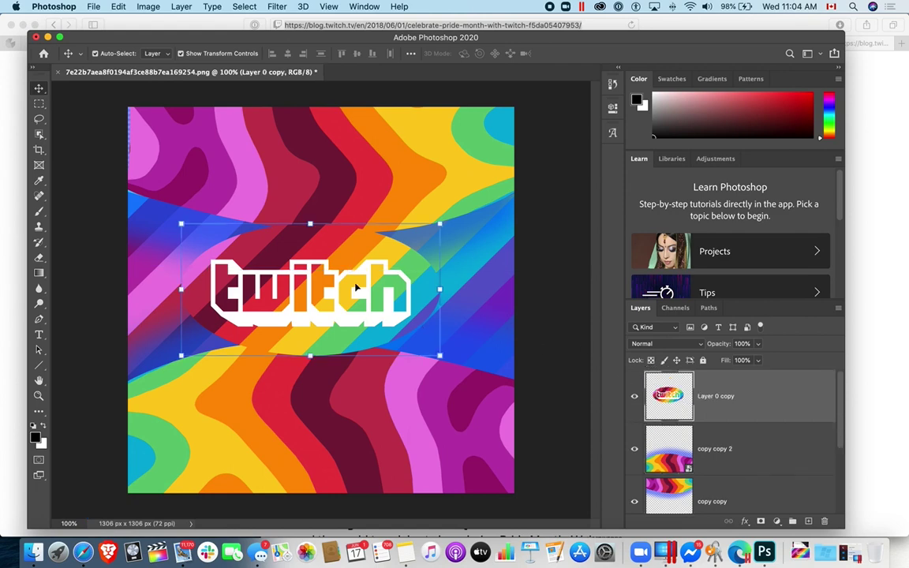
drag(355, 276, 356, 295)
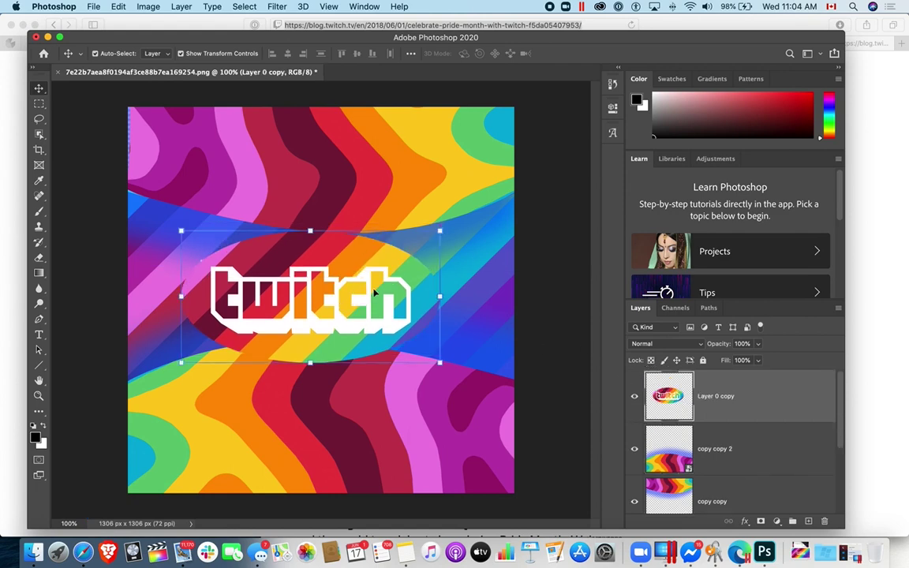
key(Up)
key(Up)
key(Up)
key(Up)
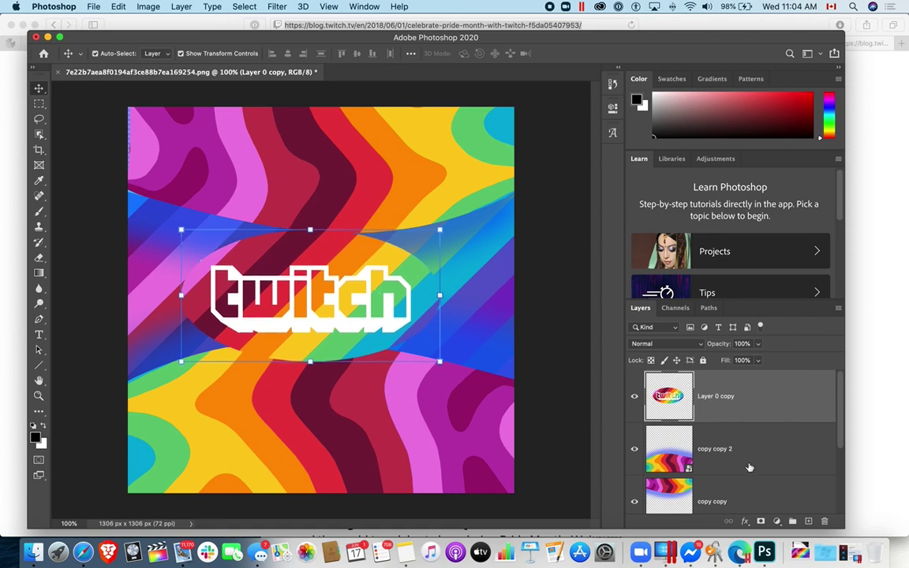
Start a free transform on the upper copy copy band and flip it horizontally.
right_click(357, 171)
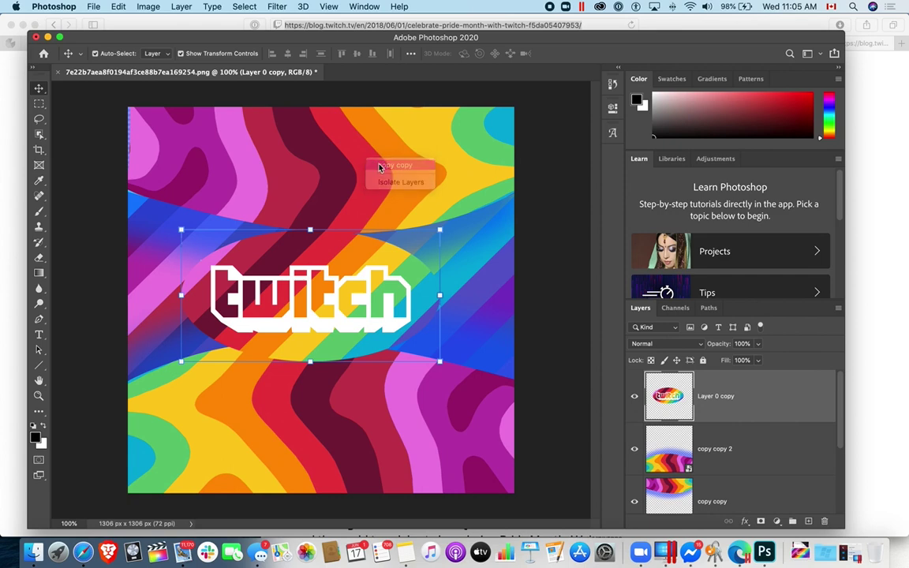
click(382, 166)
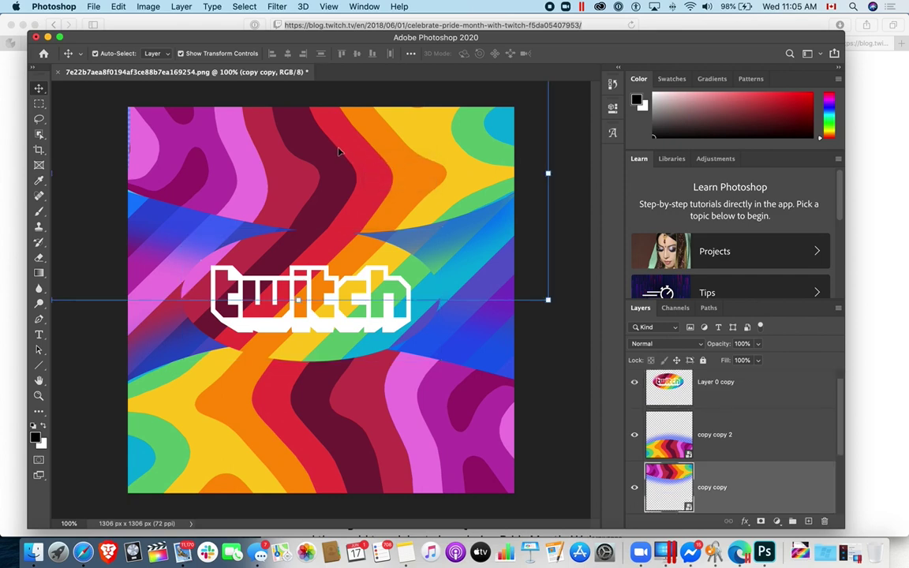
key(super+t)
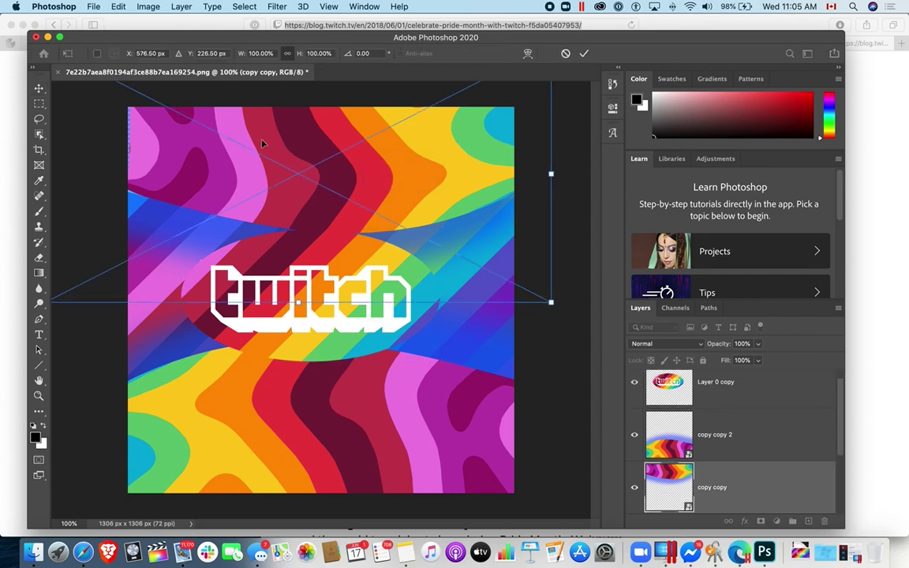
right_click(430, 178)
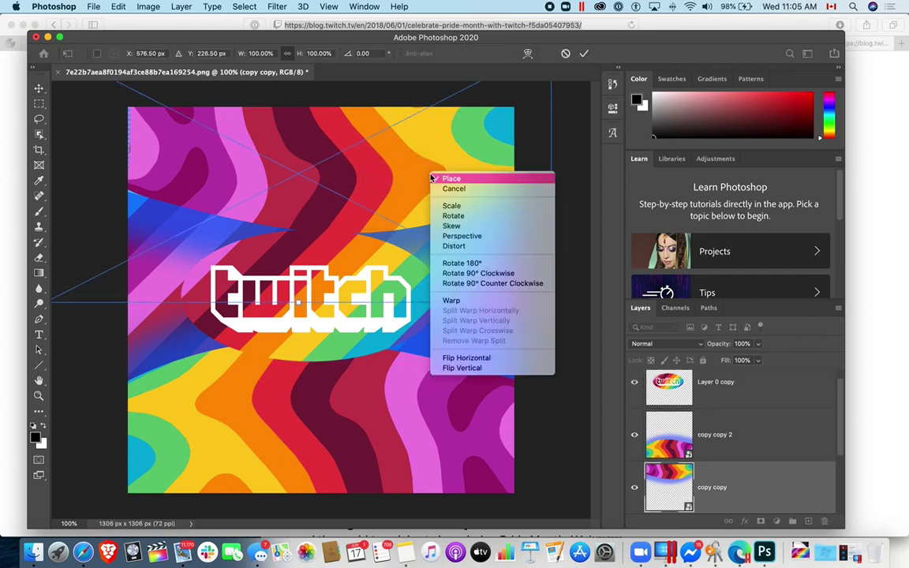
click(493, 361)
Reposition and slightly enlarge the flipped band to cover the canvas's full upper area, and apply the transform.
drag(417, 174, 480, 179)
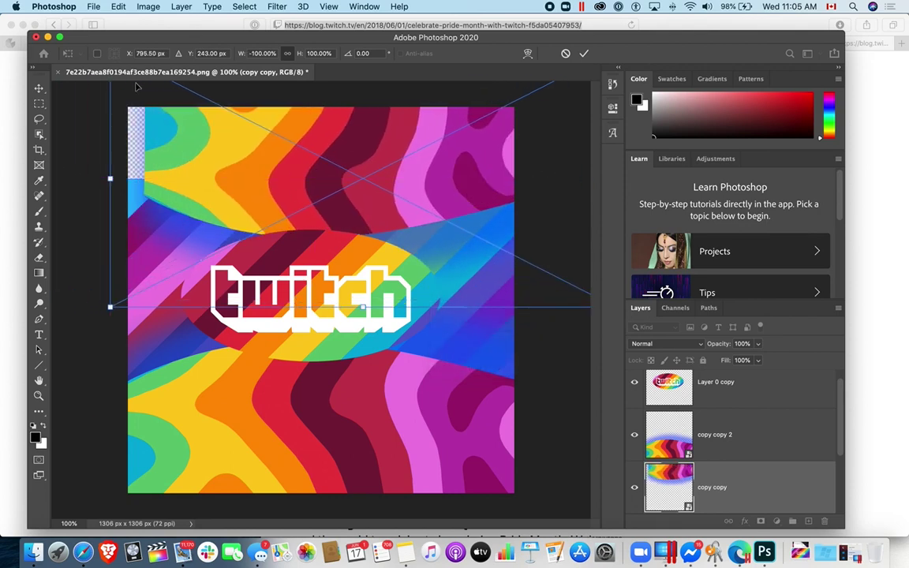
drag(110, 307, 84, 319)
drag(377, 183, 376, 194)
click(582, 56)
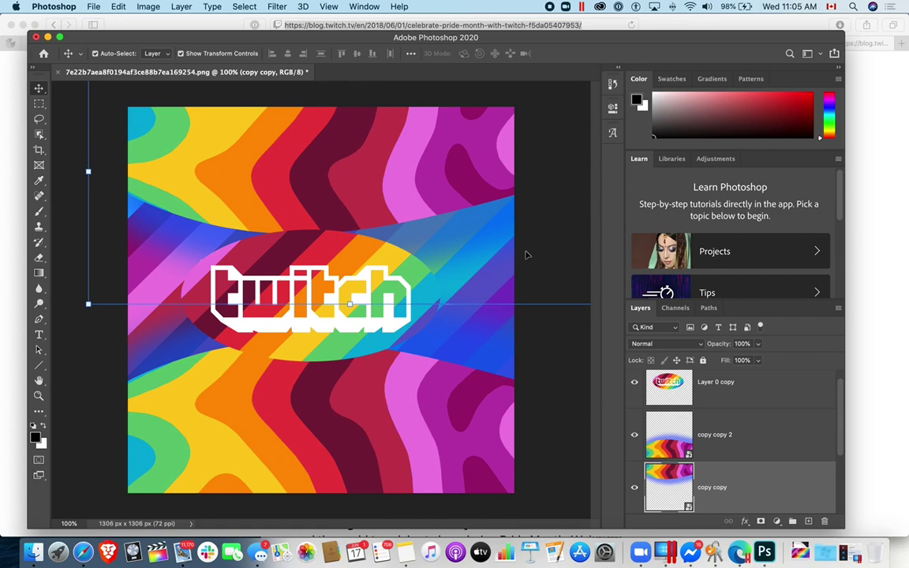
Add a drop shadow to the Layer 0 copy logo oval with distance 0 px and angle 120°.
click(678, 386)
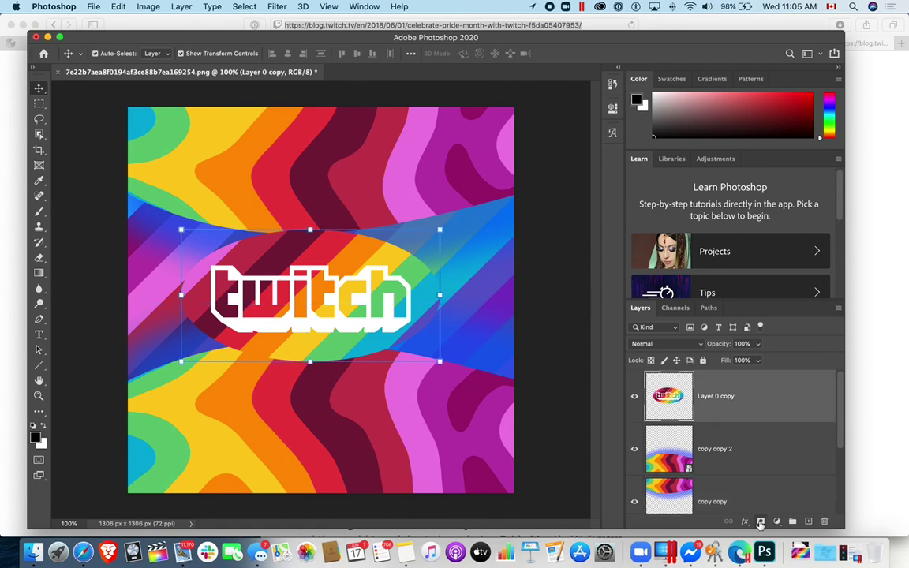
click(746, 521)
click(761, 495)
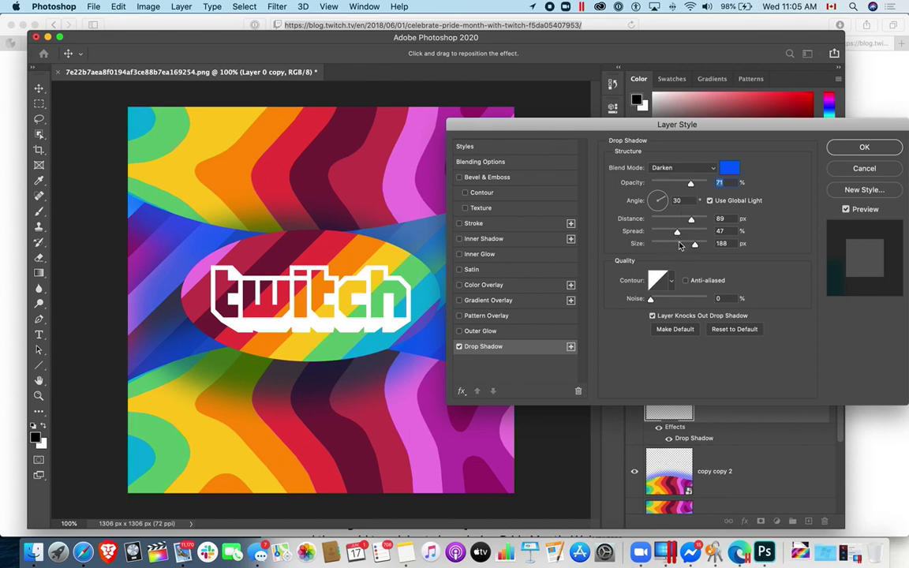
drag(691, 220, 616, 227)
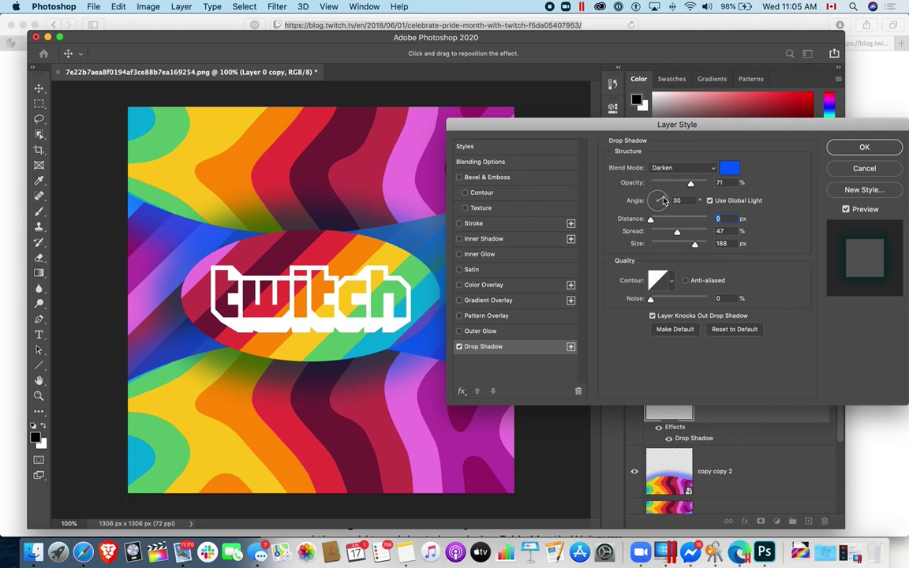
drag(662, 201, 656, 199)
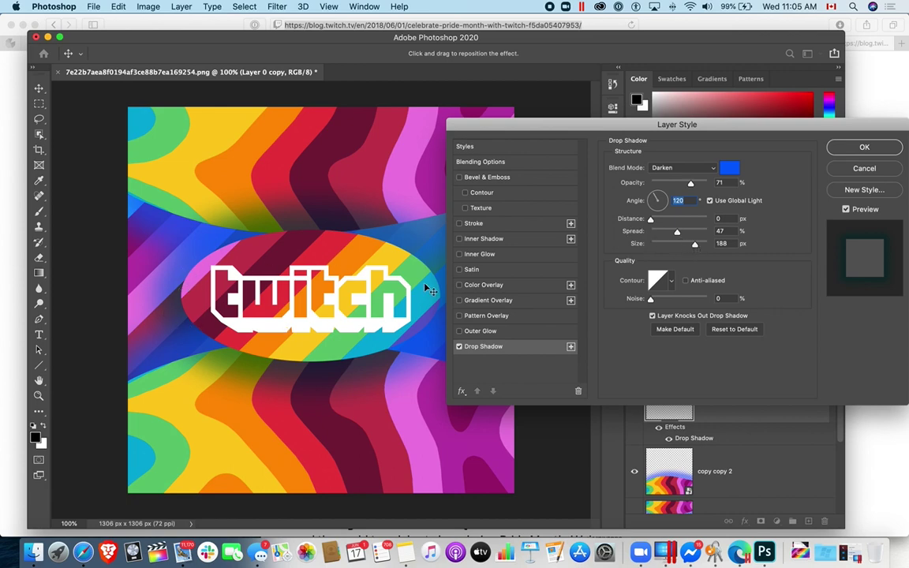
Compare the oval with and without its shadow, then set opacity 58%, angle 139°, distance 9 px, spread 42% and size 84 px.
mouse_move(507, 128)
mouse_down()
mouse_move(531, 126)
mouse_move(519, 124)
mouse_up()
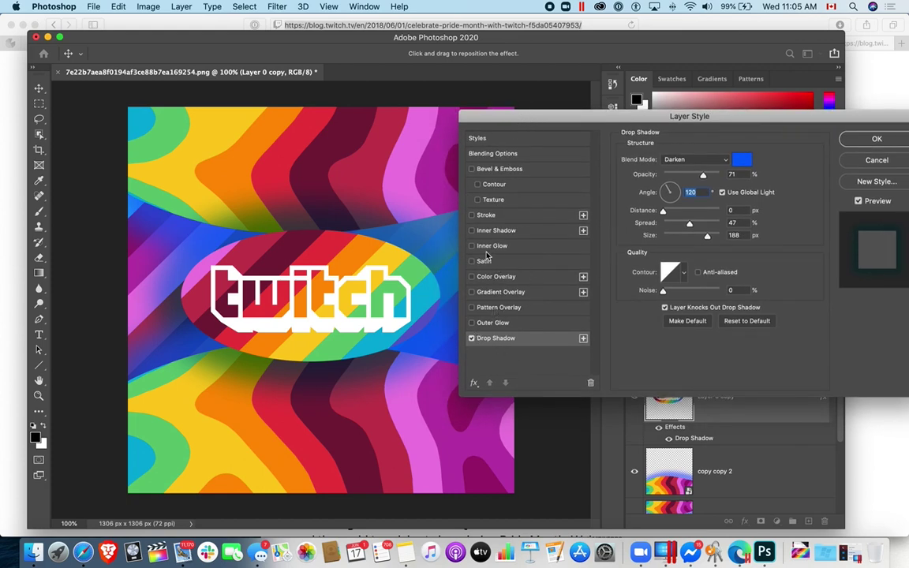
click(472, 338)
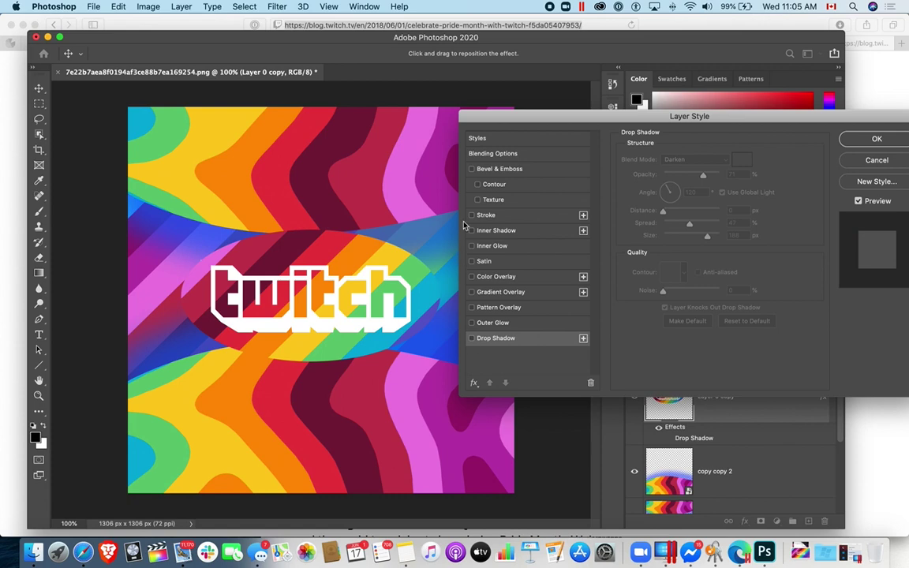
click(471, 339)
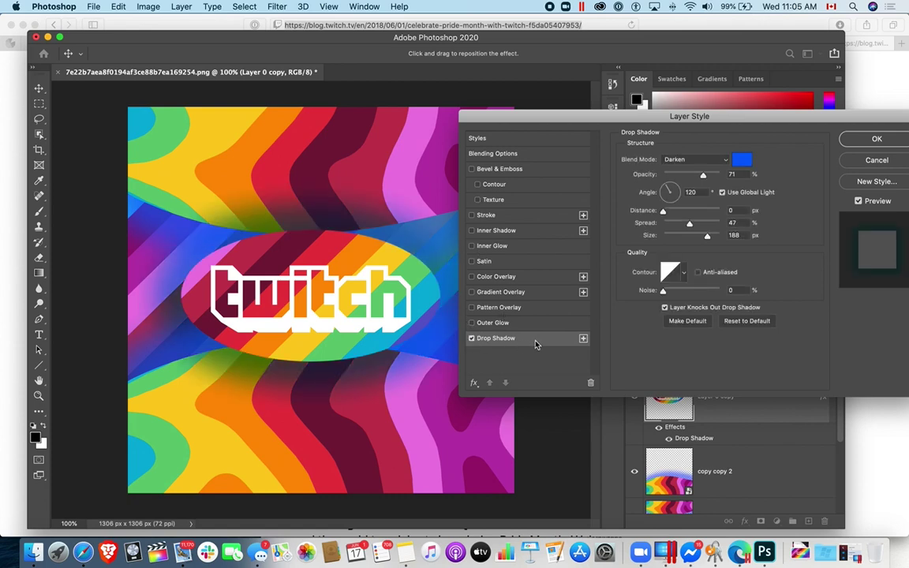
mouse_move(703, 177)
mouse_down()
mouse_move(677, 178)
mouse_move(695, 176)
mouse_up()
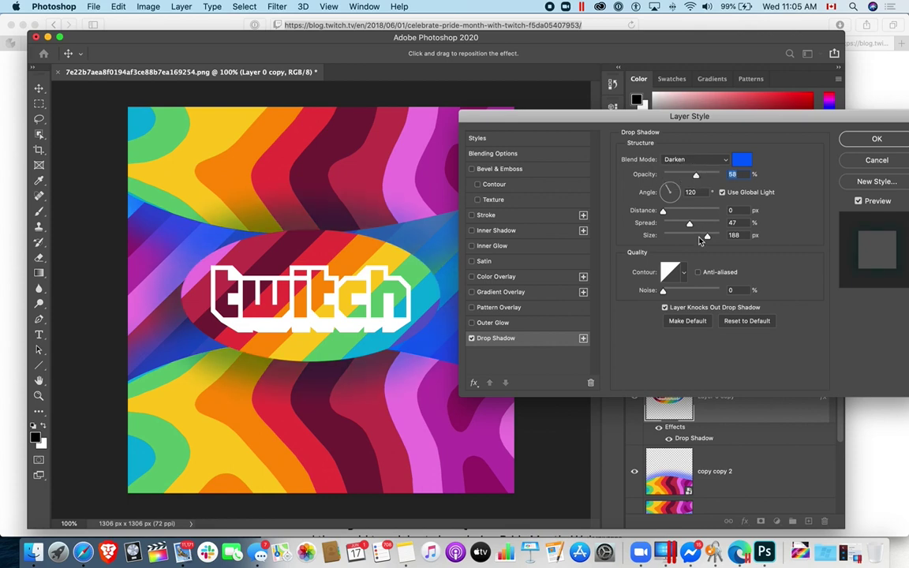
drag(707, 236, 676, 238)
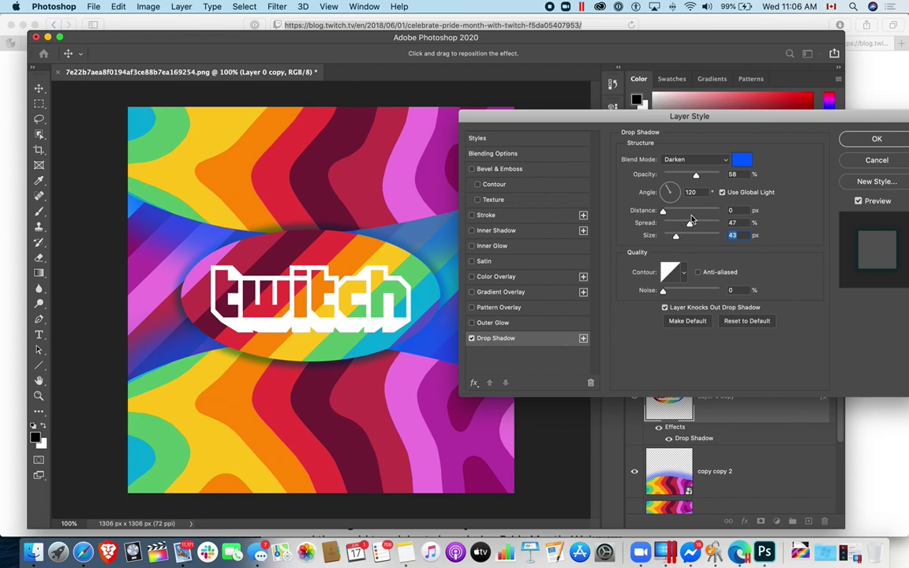
drag(691, 222, 668, 192)
drag(677, 240, 686, 240)
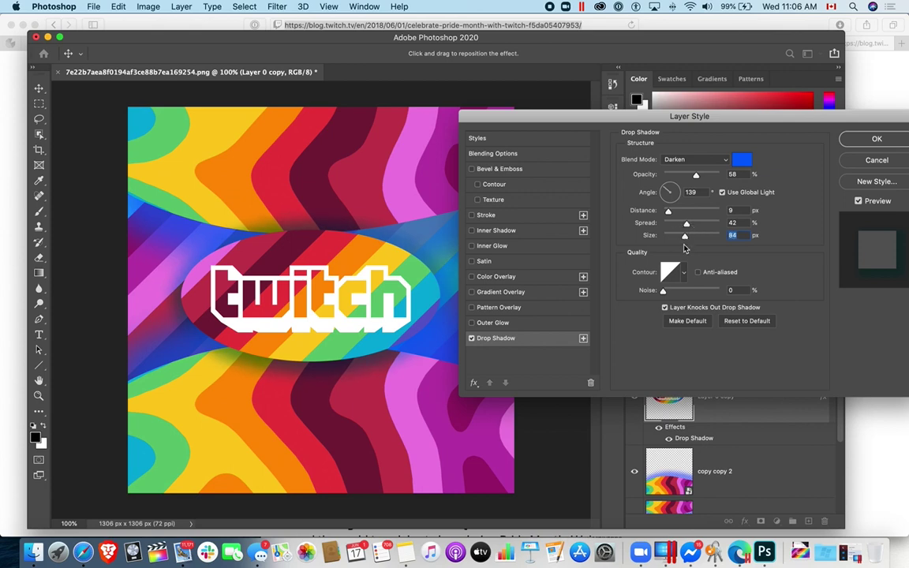
Add a white Screen-mode outer glow to the logo oval with spread 8% and size 161 px.
click(470, 323)
click(514, 322)
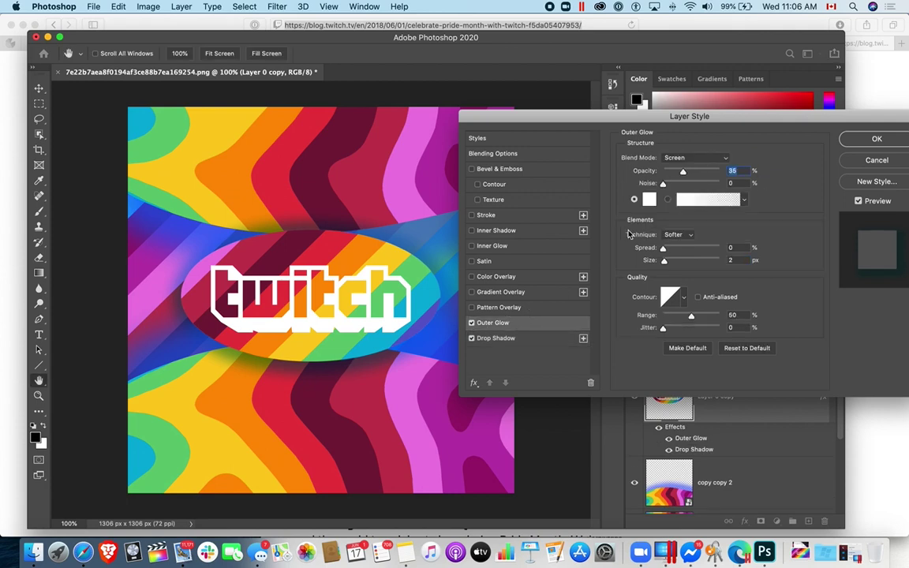
click(679, 159)
click(773, 164)
mouse_move(663, 248)
mouse_down()
mouse_move(700, 262)
mouse_move(682, 251)
mouse_move(669, 254)
mouse_up()
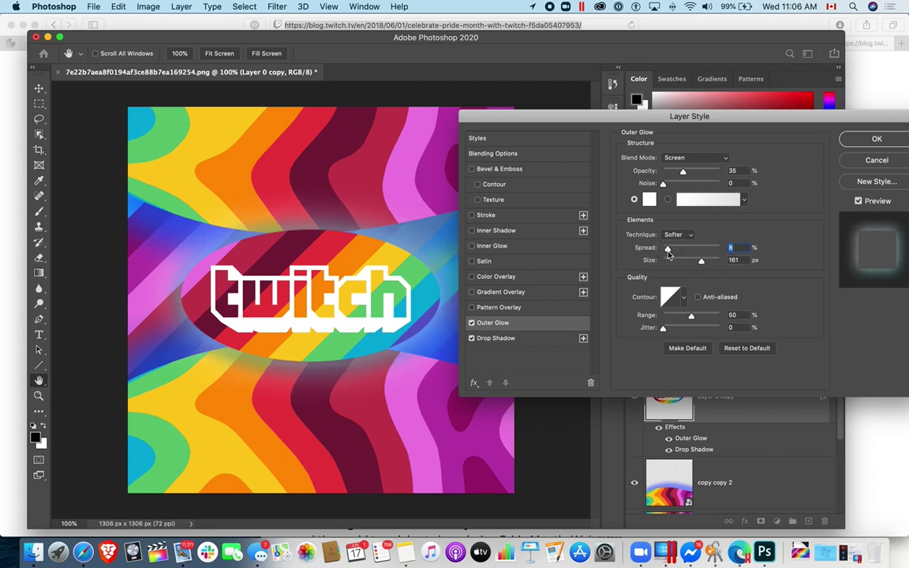
click(470, 339)
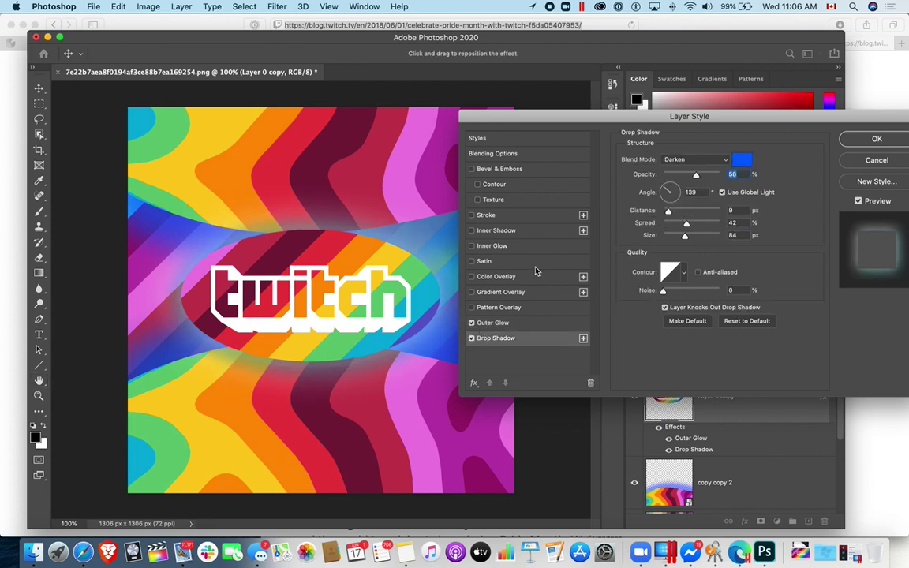
Add a smooth Inner Bevel to the logo oval with size 27 px and soften 8 px.
click(502, 171)
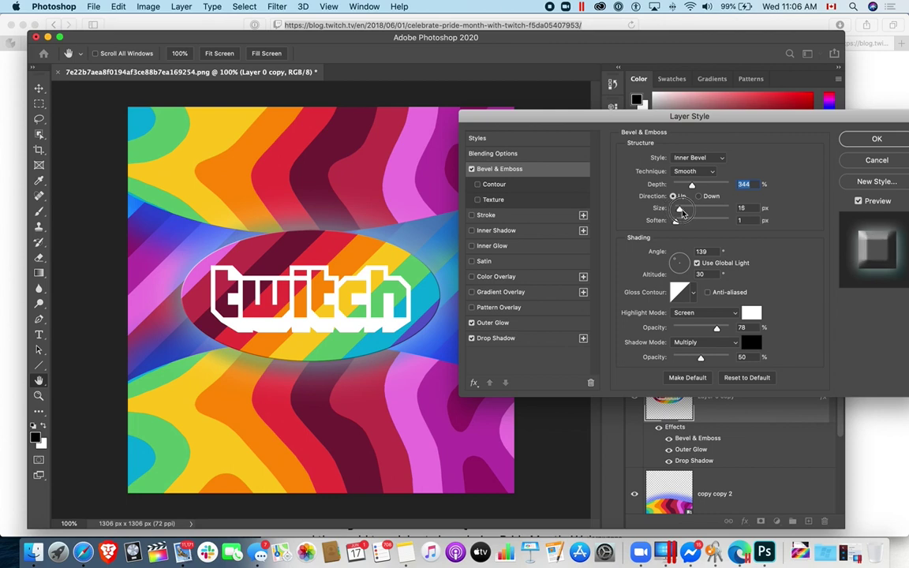
mouse_move(673, 210)
mouse_down()
mouse_move(691, 213)
mouse_move(698, 227)
mouse_move(705, 215)
mouse_move(684, 216)
mouse_up()
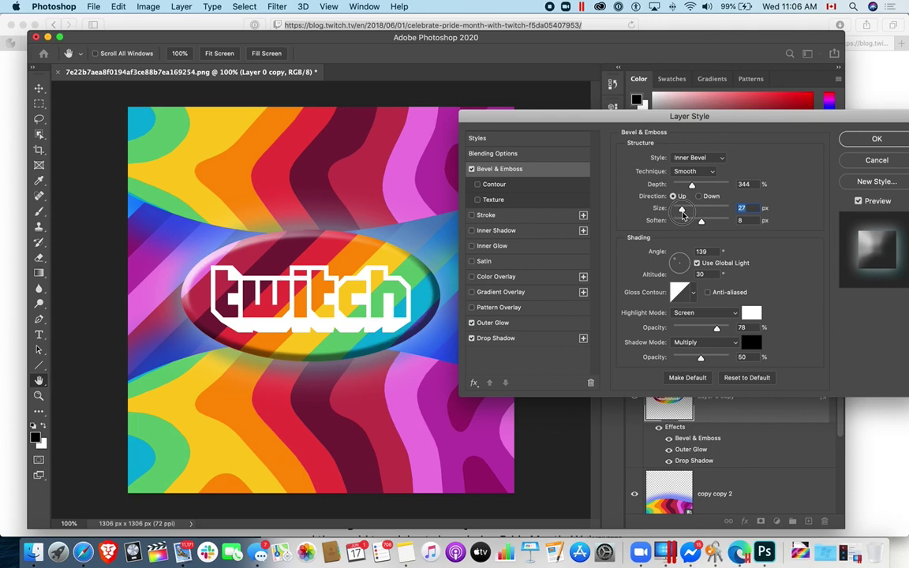
Try the Emboss, Outer Bevel, Pillow Emboss and Stroke Emboss styles on the oval's bevel and return to Inner Bevel.
click(694, 157)
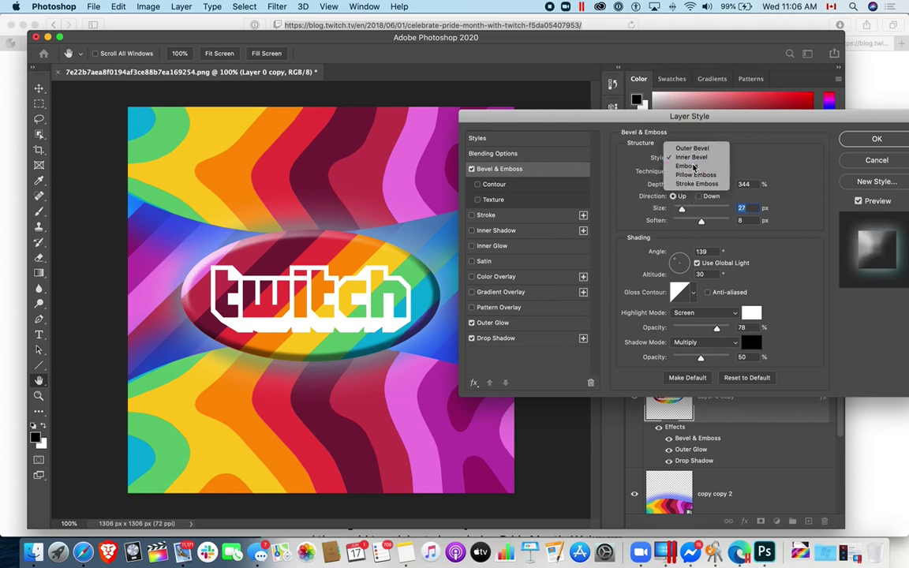
click(690, 167)
click(698, 157)
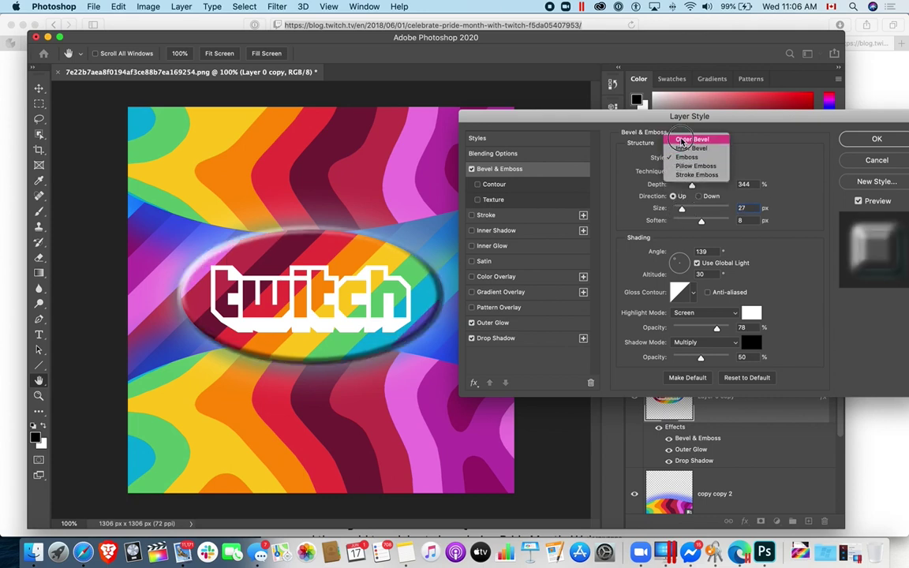
click(694, 136)
click(694, 162)
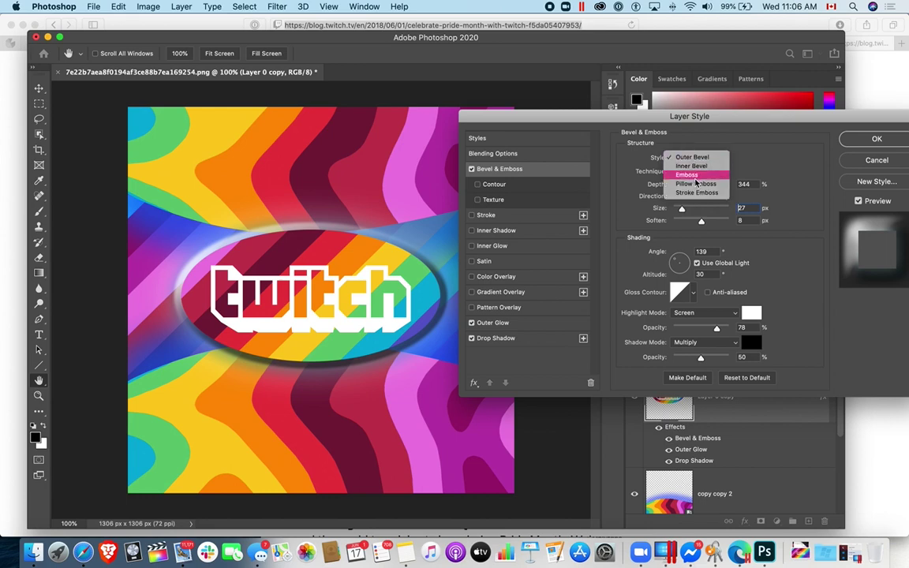
click(695, 183)
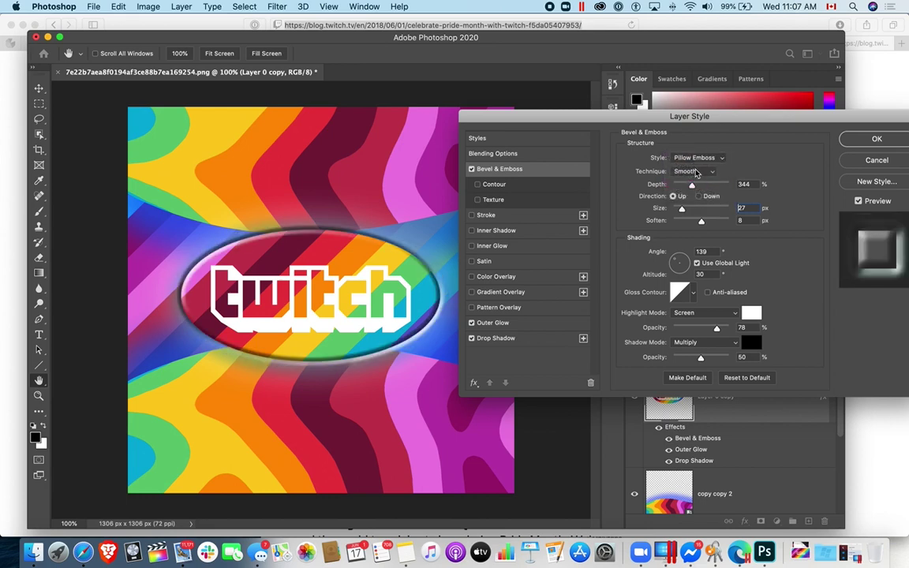
click(694, 158)
click(694, 167)
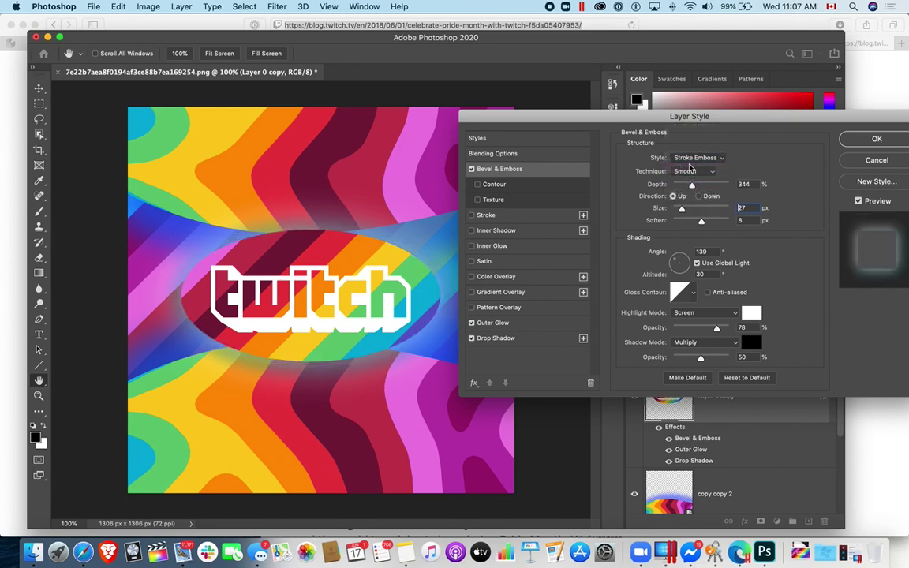
click(689, 158)
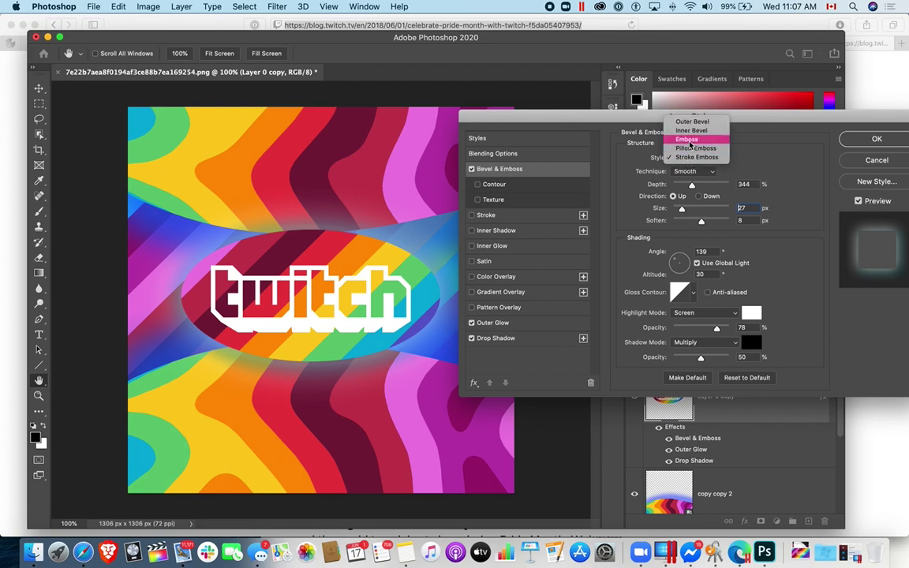
click(689, 138)
click(689, 158)
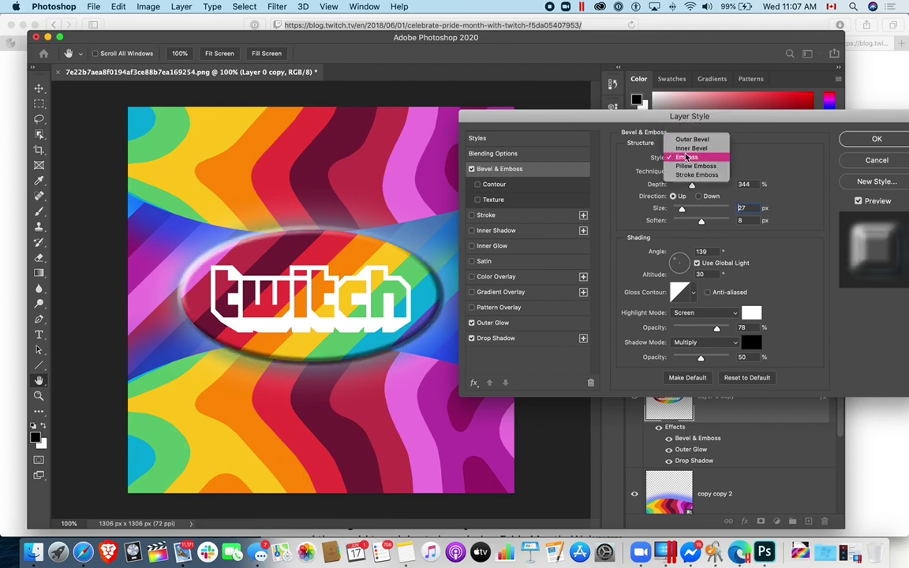
click(689, 140)
click(685, 158)
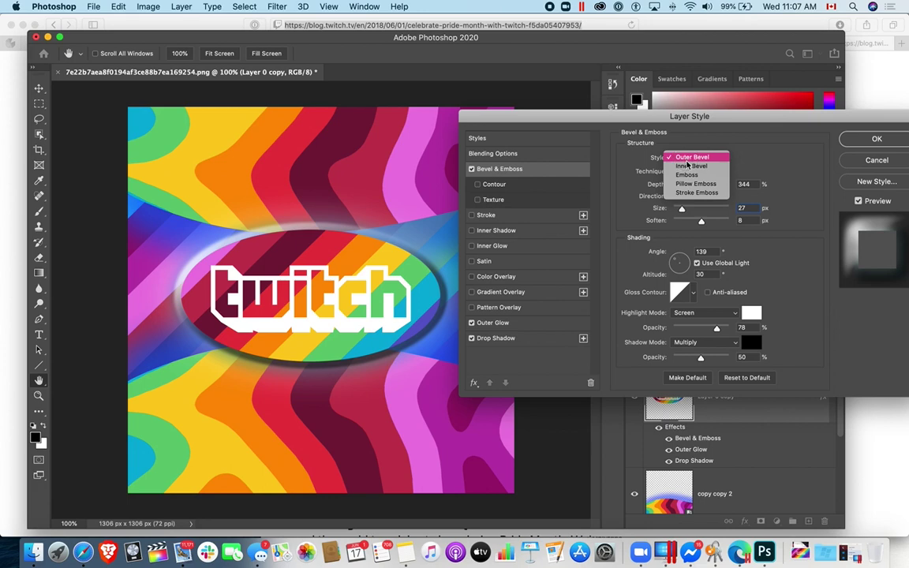
click(688, 166)
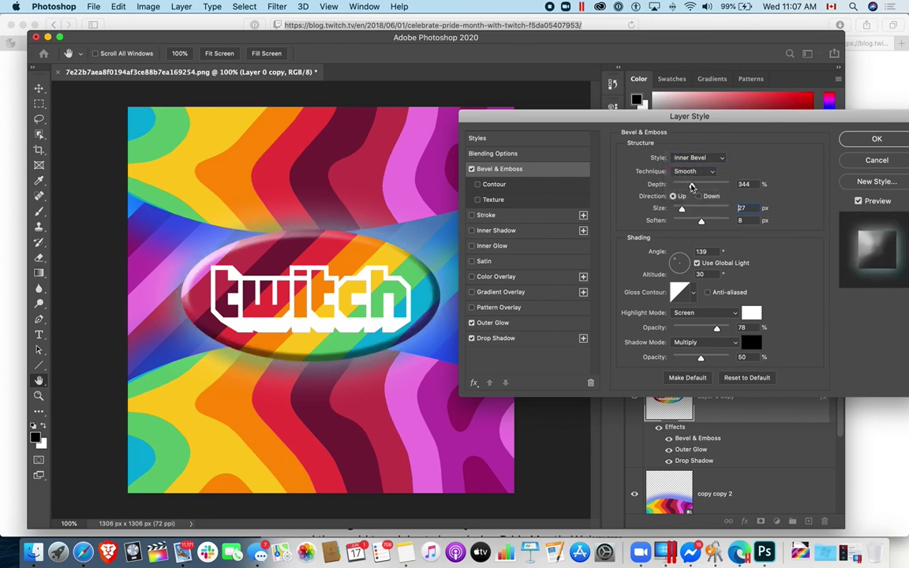
Set the depth of the oval's inner bevel to 63%.
click(708, 187)
drag(707, 186, 675, 190)
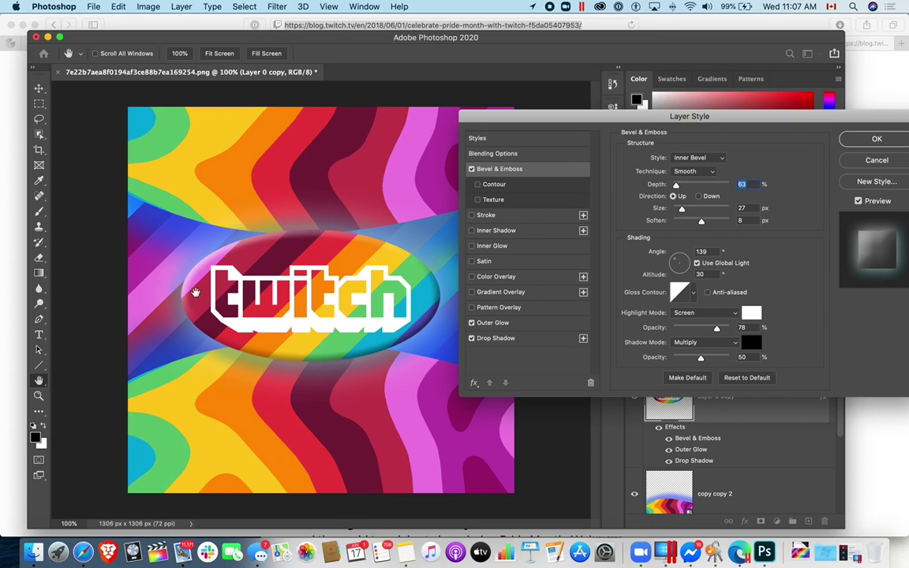
Save the oval's layer effects as a new style named Candy and apply the effects to the layer.
click(858, 186)
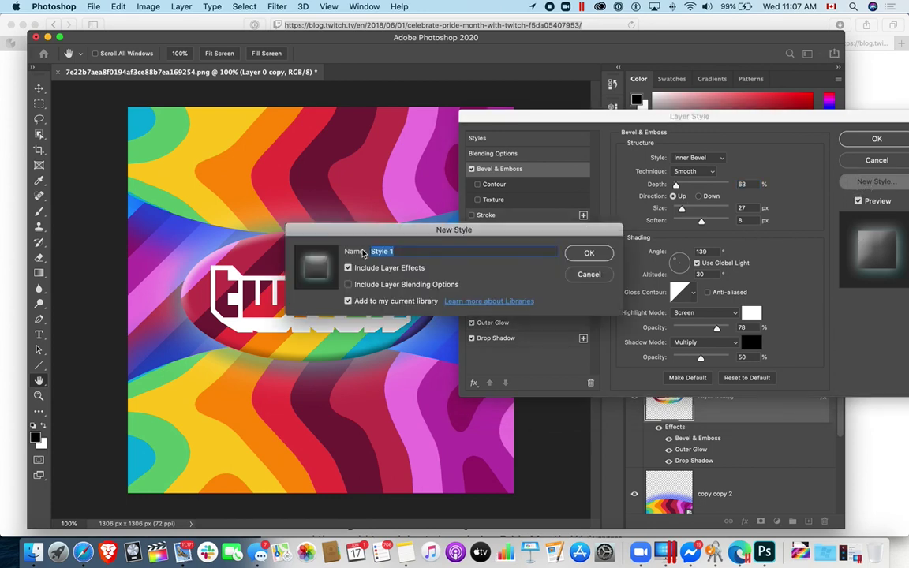
drag(372, 237, 413, 254)
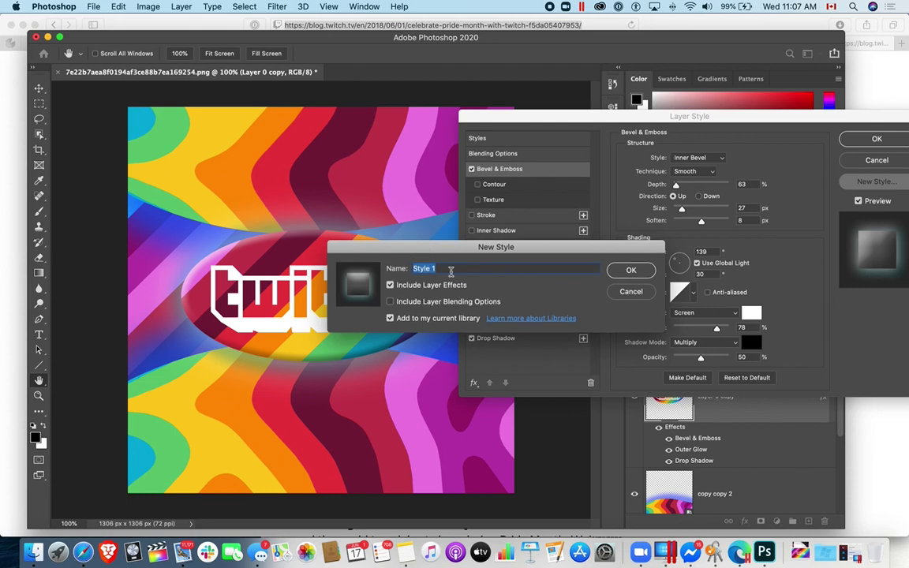
text(Candy)
click(631, 270)
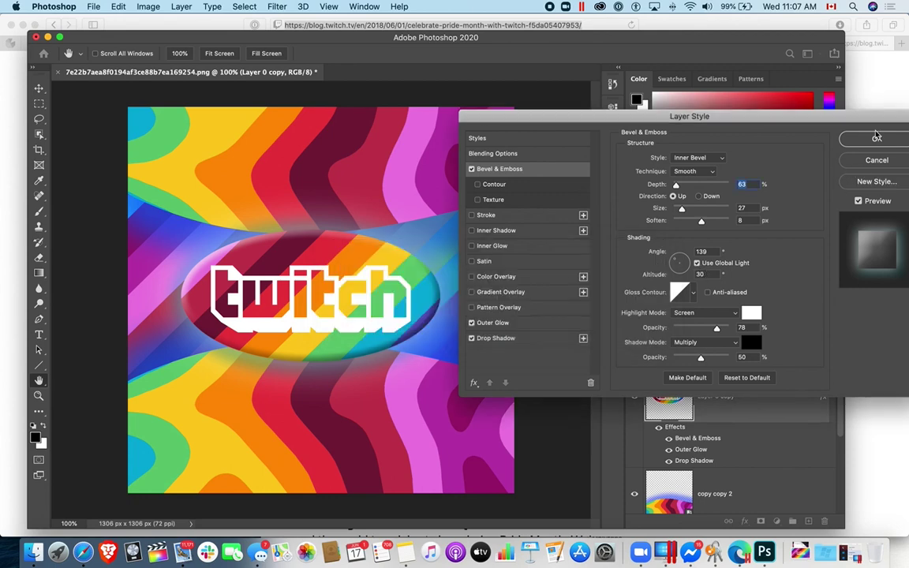
click(875, 138)
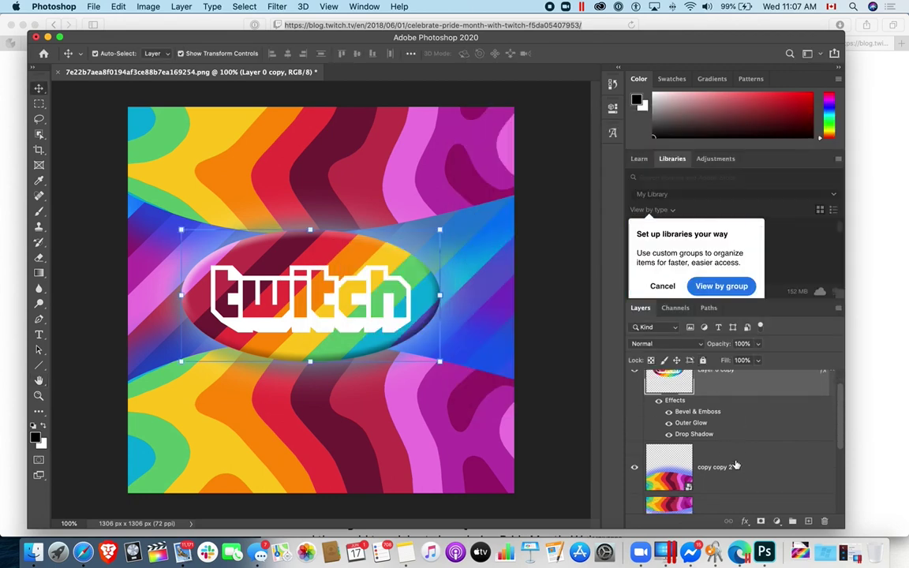
Apply the saved Candy layer style to the lower band on layer copy copy 2.
click(736, 464)
right_click(726, 457)
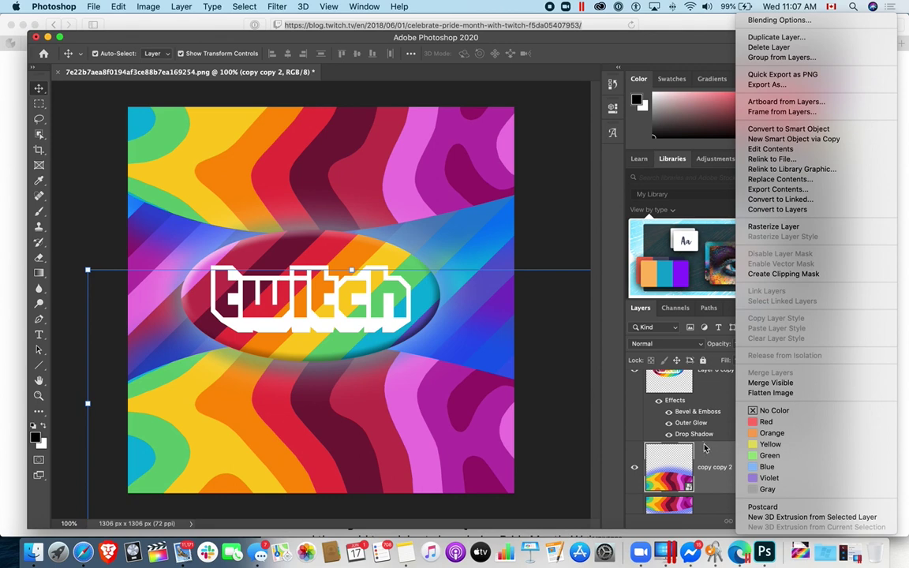
click(720, 461)
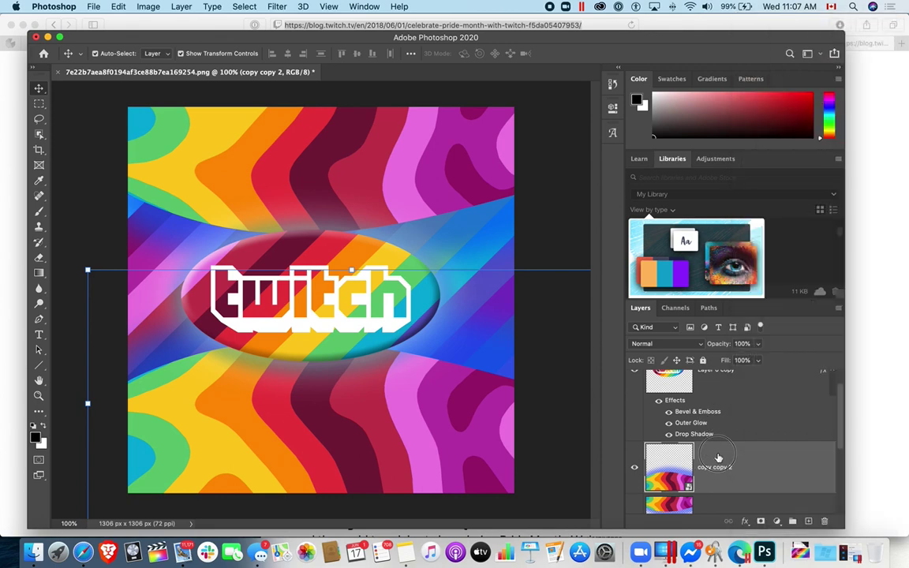
double_click(718, 457)
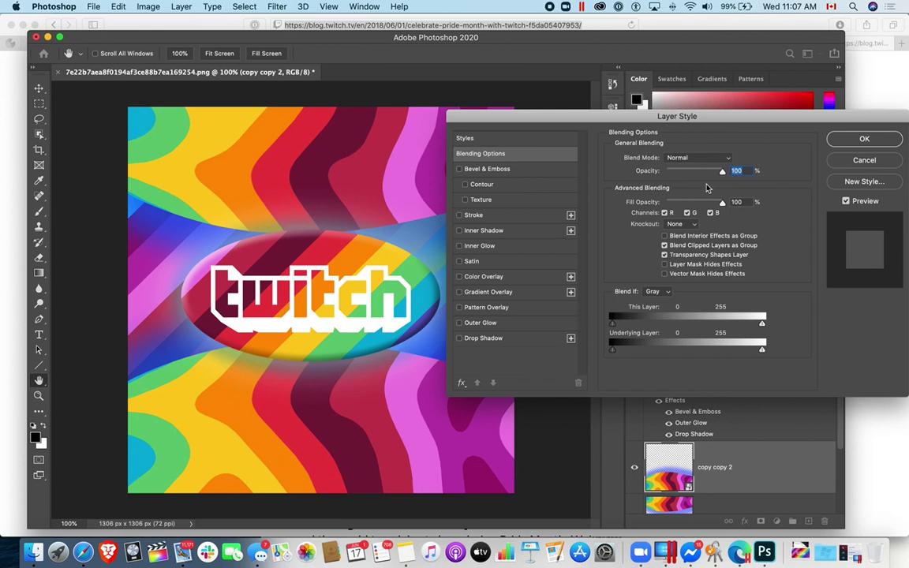
click(493, 138)
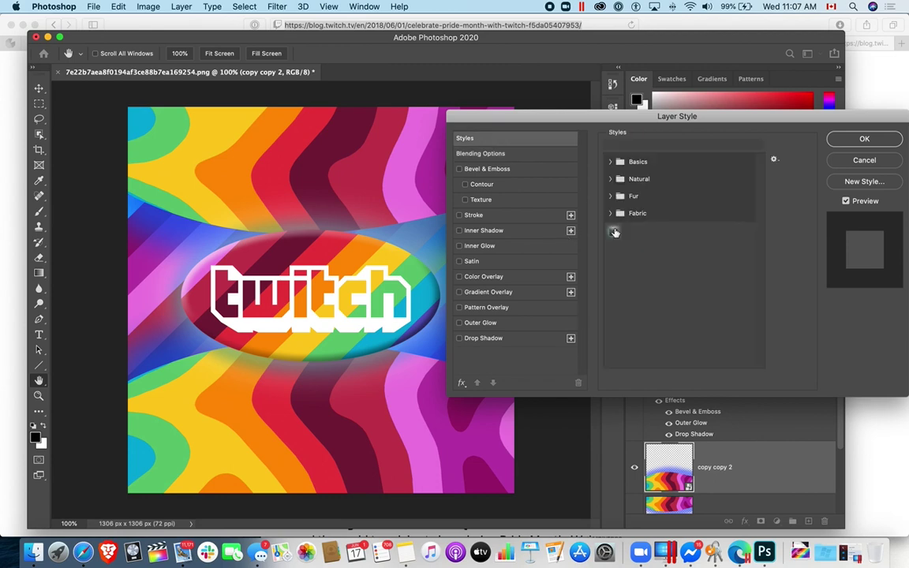
click(614, 233)
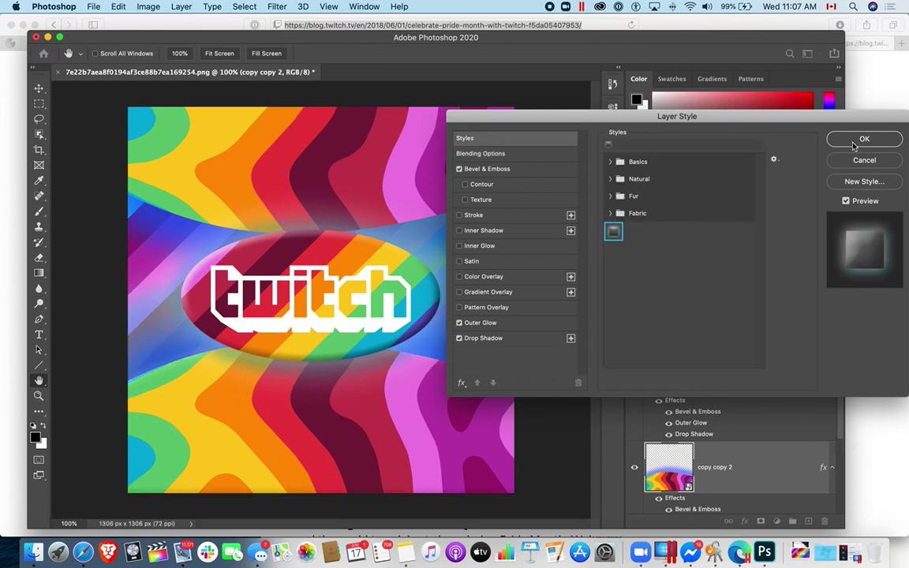
click(860, 140)
Apply the saved Candy layer style to the upper band on layer copy copy and deselect the layer.
scroll(737, 426, down, 2)
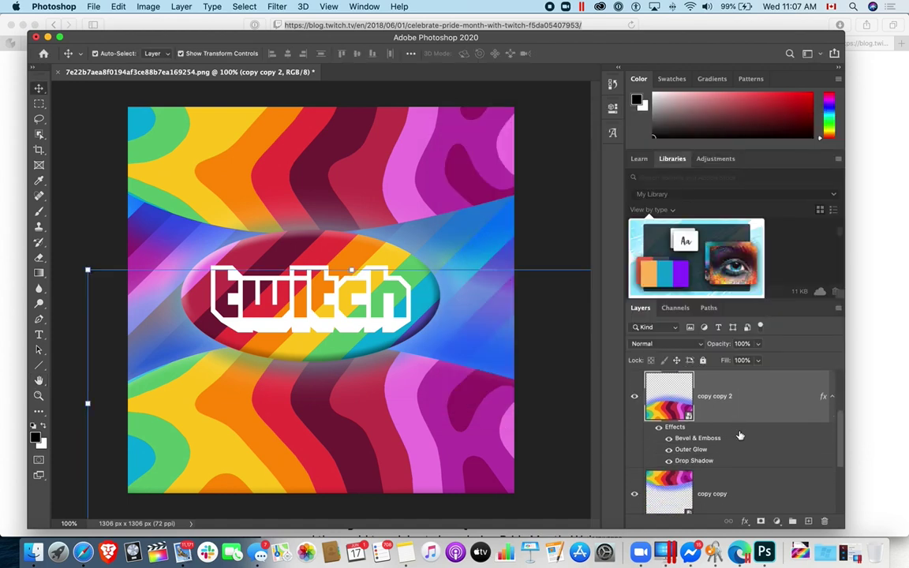
click(745, 474)
scroll(733, 458, down, 2)
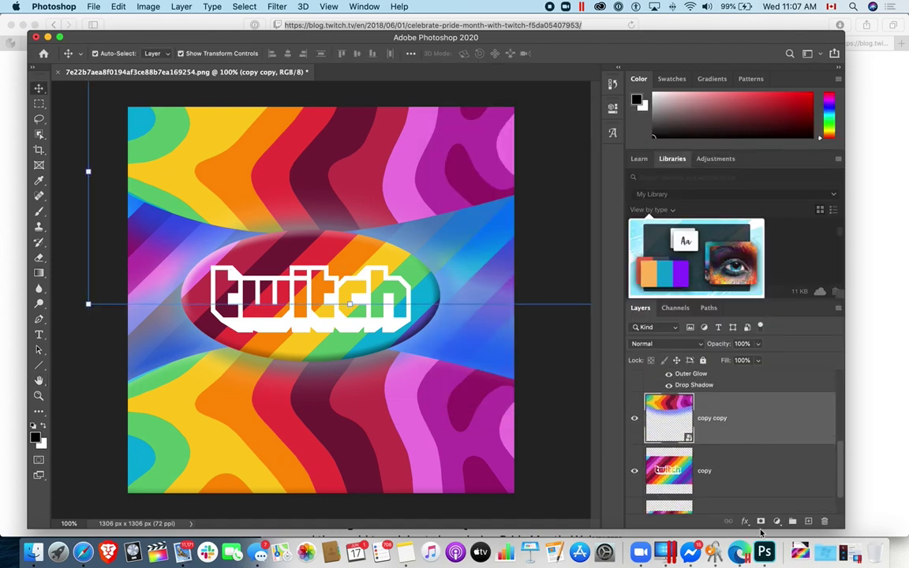
right_click(740, 436)
click(720, 426)
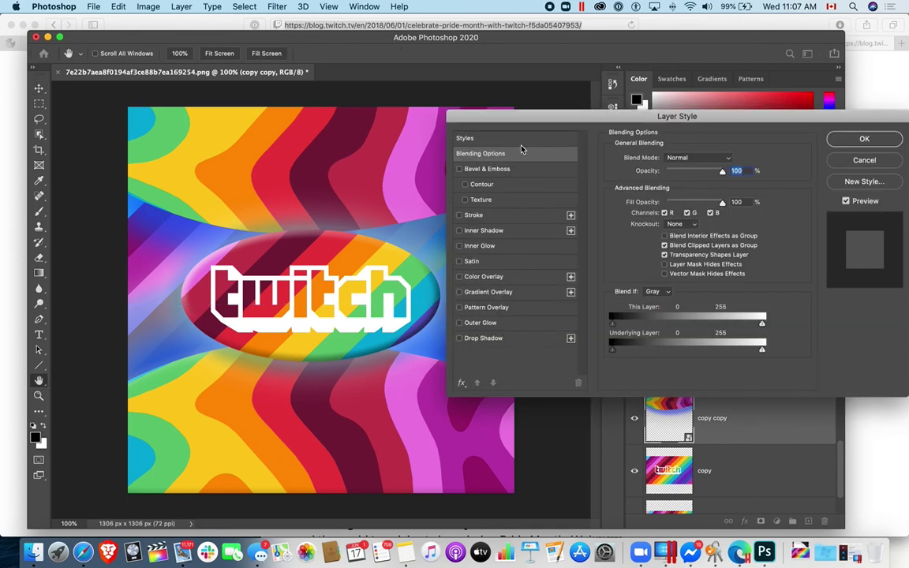
click(473, 138)
click(615, 230)
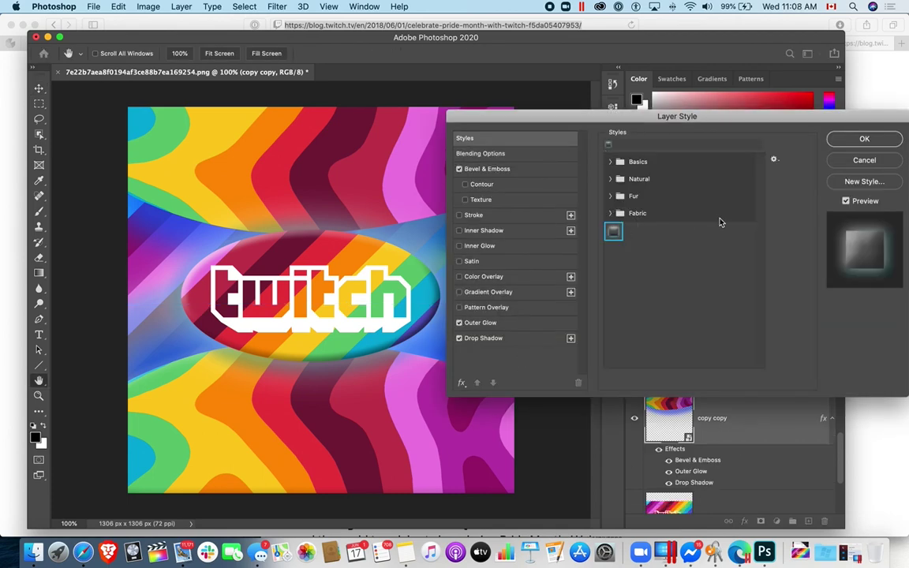
click(851, 142)
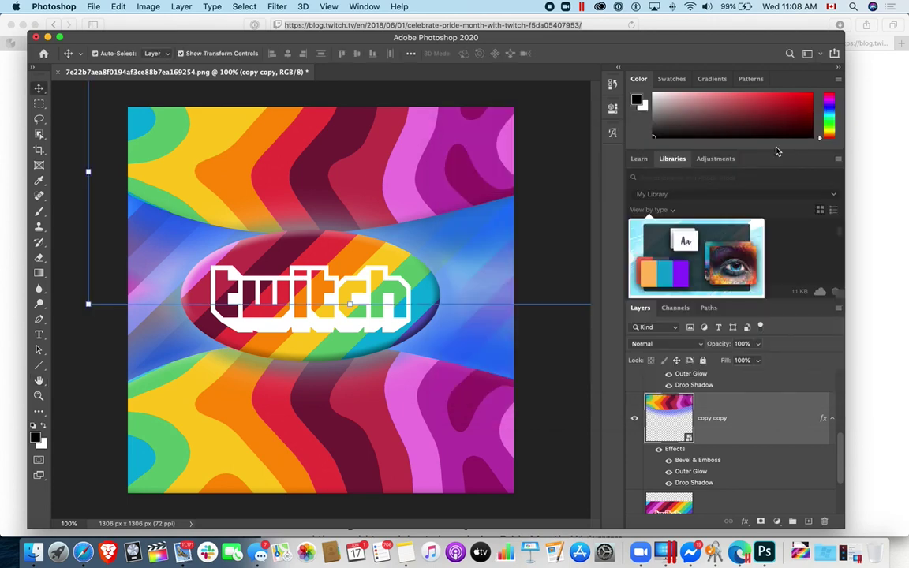
click(520, 331)
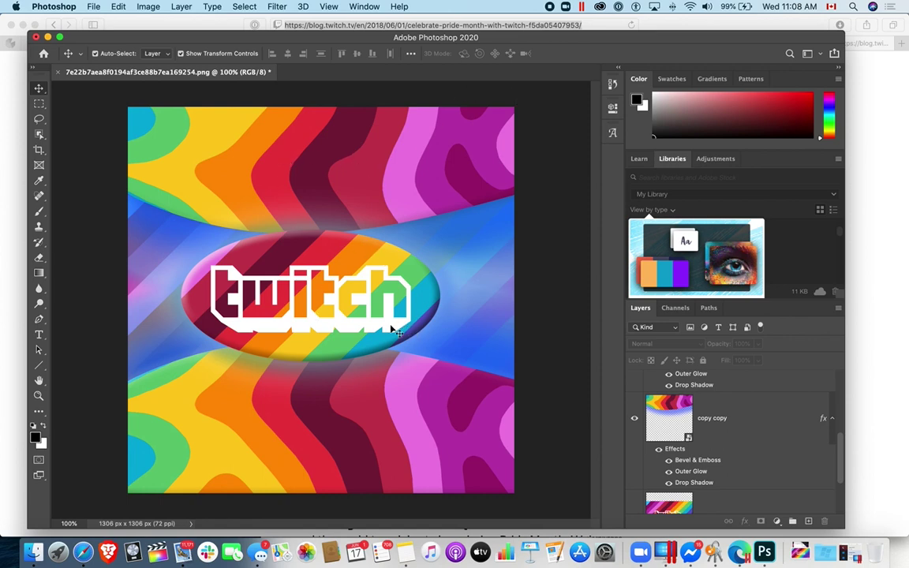
Try moving the logo oval on Layer 0 copy to a new position, and undo the move.
scroll(714, 428, up, 4)
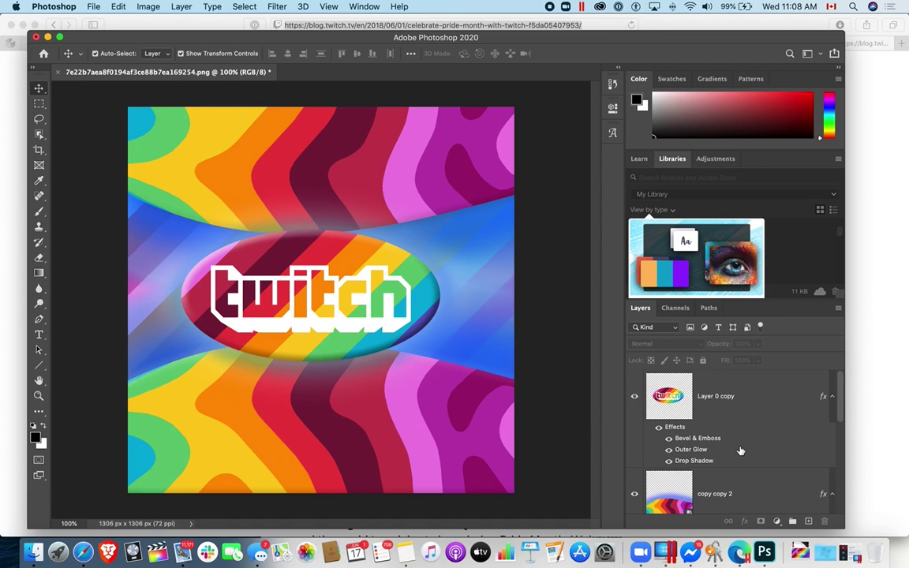
click(721, 396)
mouse_move(356, 317)
mouse_down()
mouse_move(391, 360)
mouse_move(315, 298)
mouse_move(343, 280)
mouse_move(347, 312)
mouse_up()
drag(361, 394, 389, 308)
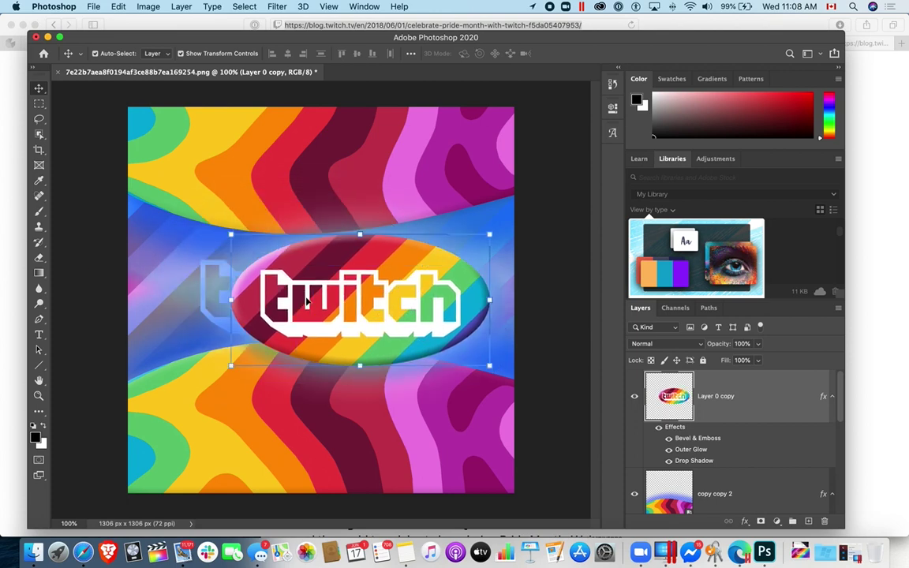
key(super+z)
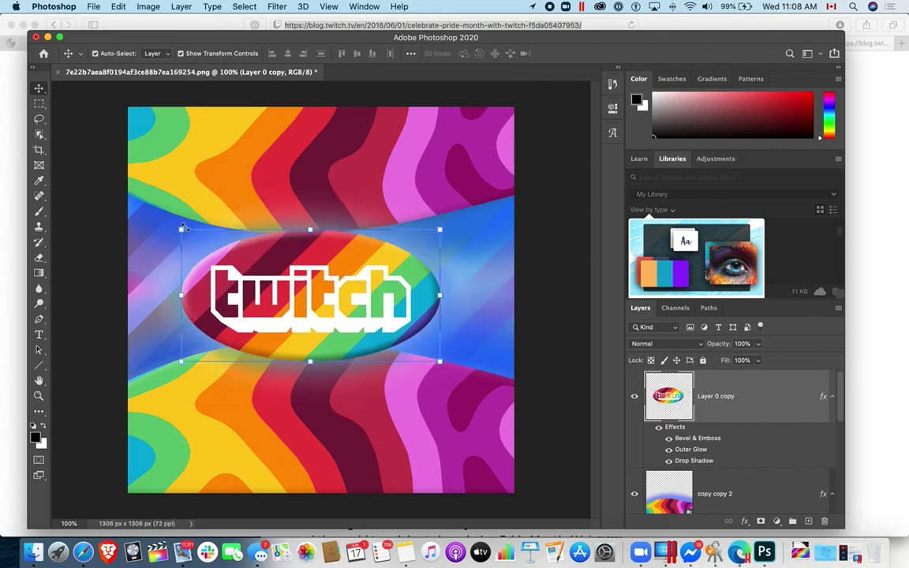
Enlarge the logo oval slightly and reposition it at the horizontal centre of the canvas.
drag(183, 228, 148, 211)
drag(362, 308, 385, 325)
click(624, 53)
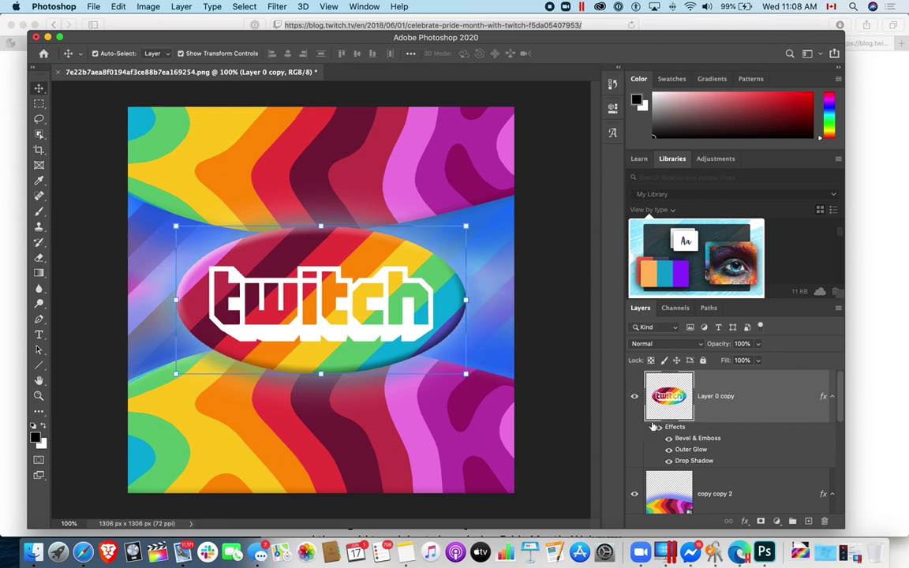
scroll(720, 451, down, 2)
click(720, 461)
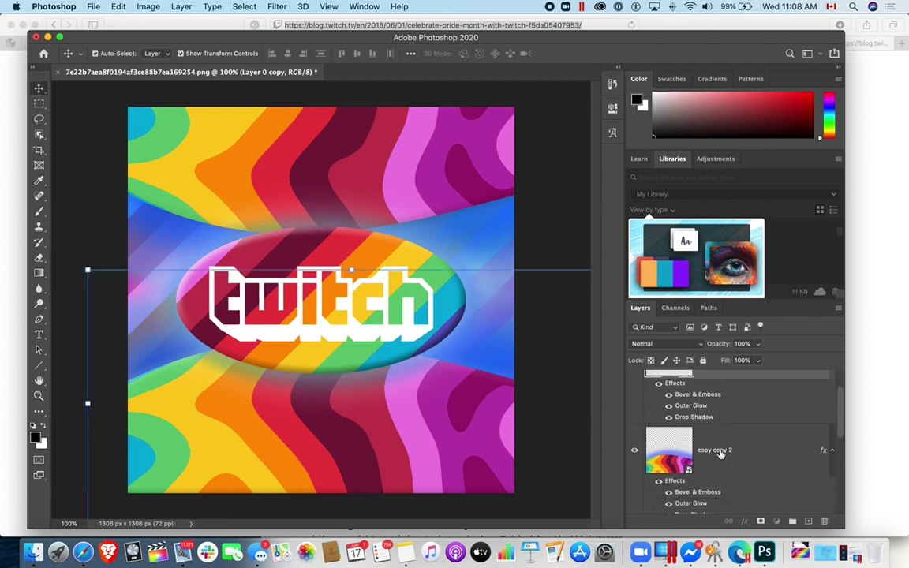
scroll(683, 462, up, 2)
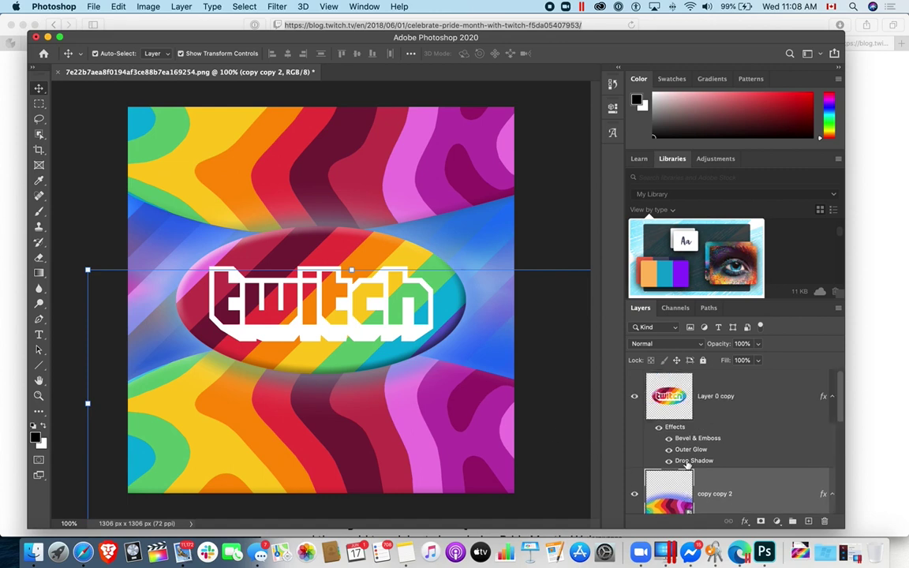
click(668, 396)
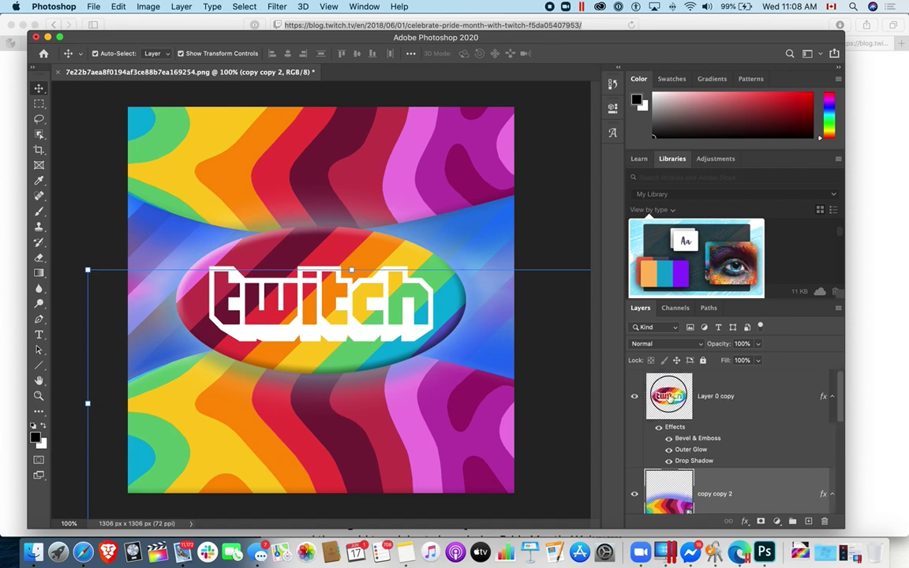
right_click(667, 396)
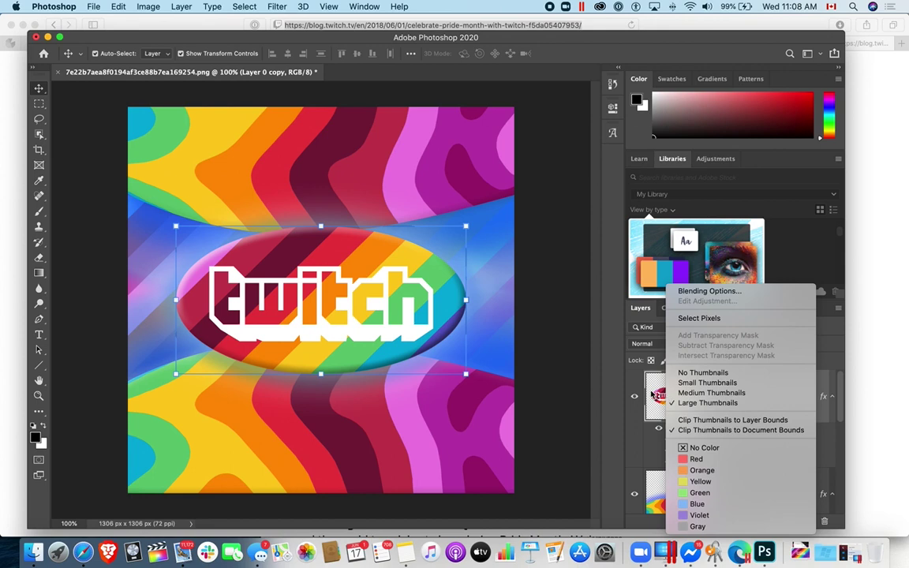
click(652, 395)
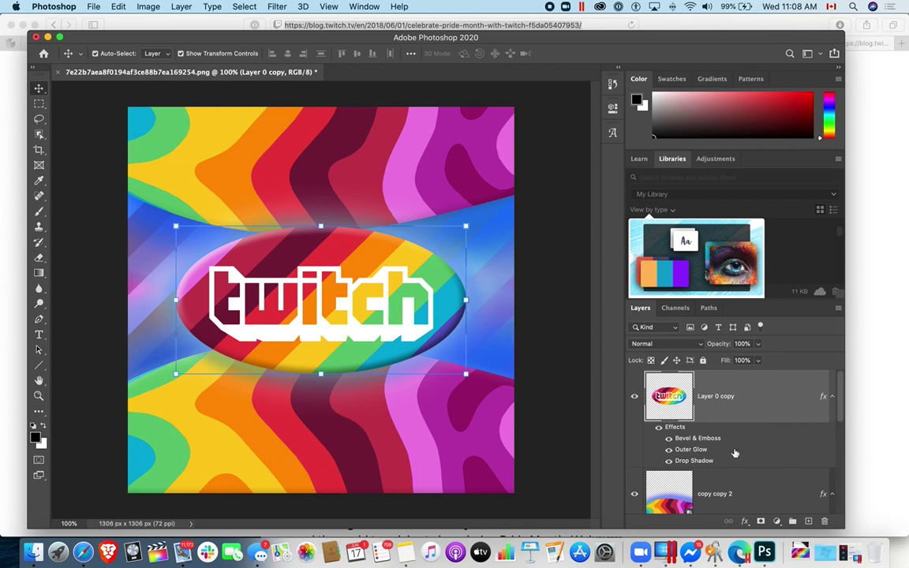
scroll(736, 454, down, 5)
scroll(726, 442, up, 5)
Open the contents of the copy copy 2 smart object for editing.
scroll(727, 446, down, 2)
click(733, 456)
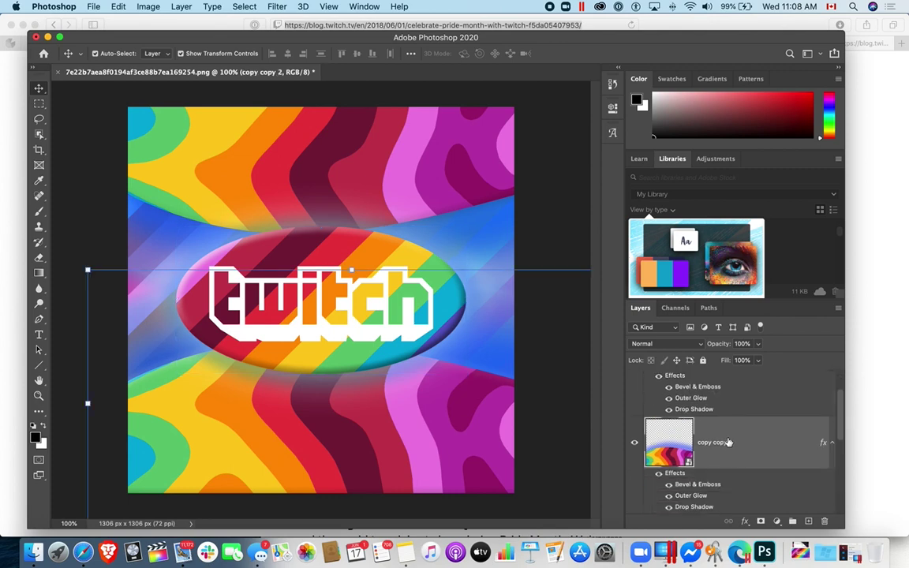
double_click(669, 442)
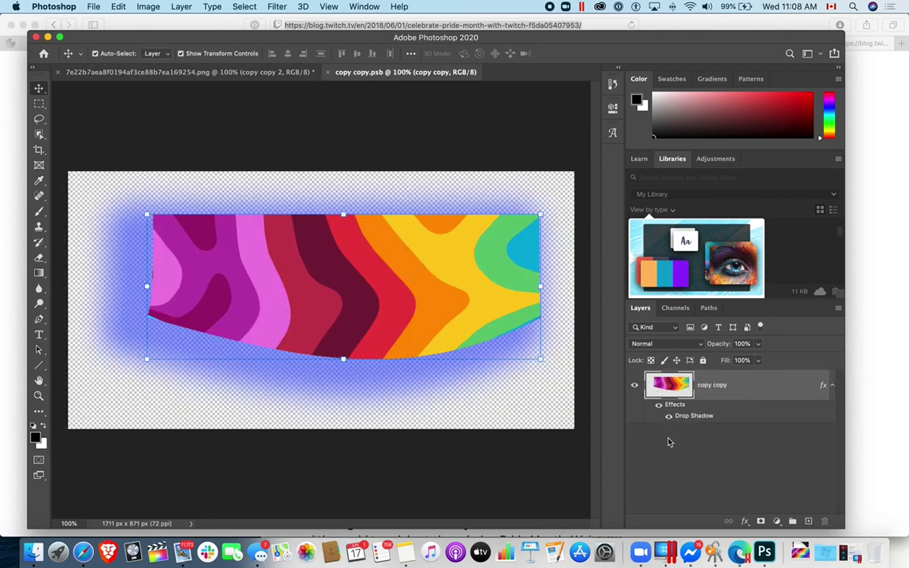
Apply a Gaussian Blur with a 20-pixel radius to the striped band in the smart object.
click(275, 7)
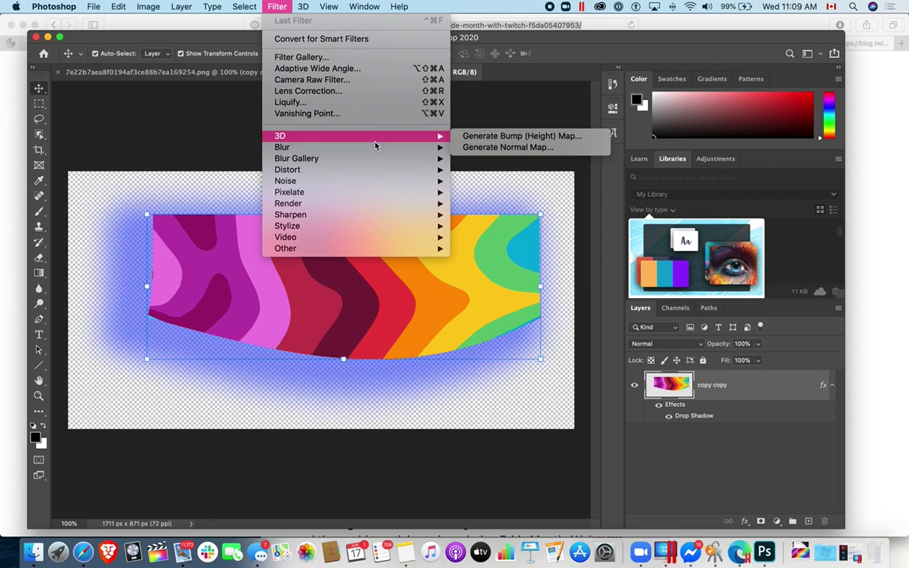
mouse_move(379, 147)
click(481, 194)
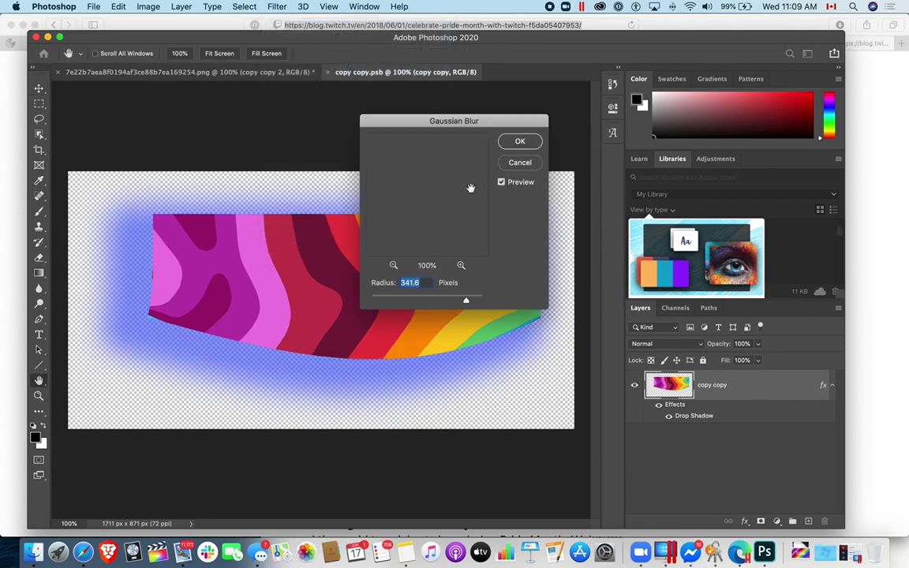
drag(435, 129, 490, 131)
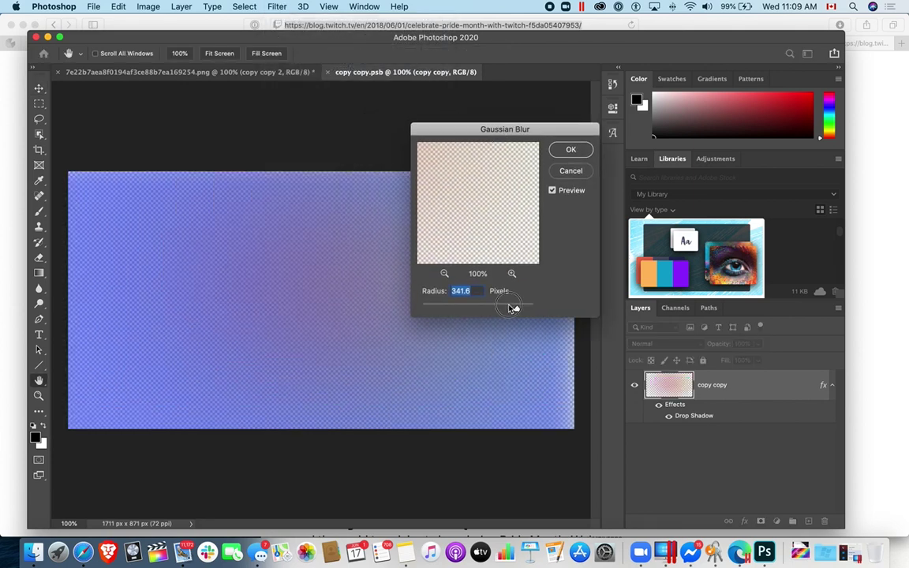
drag(517, 309, 447, 310)
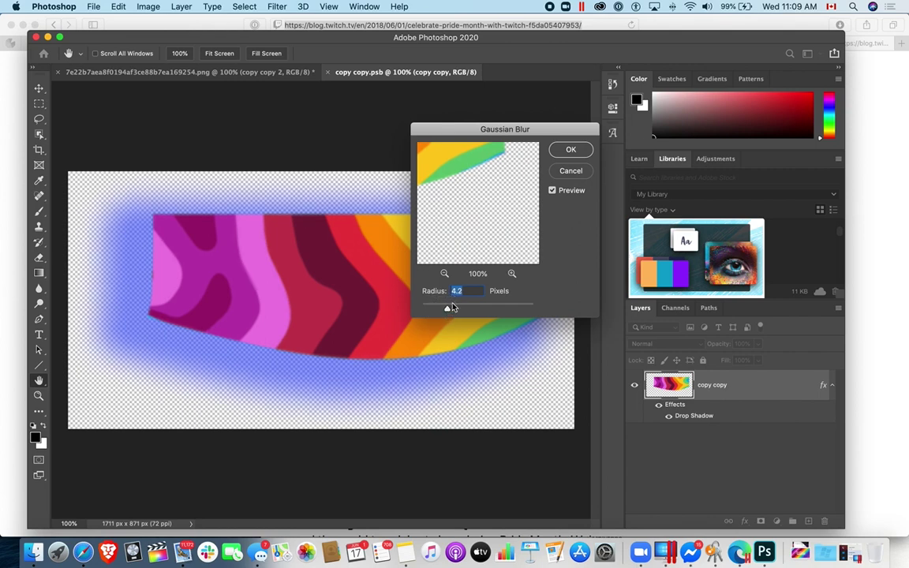
text(20)
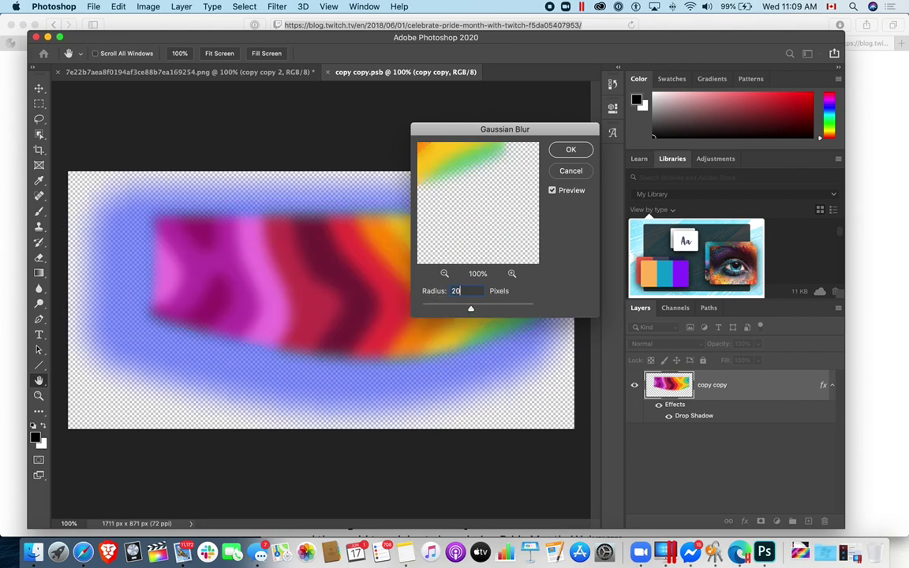
click(570, 150)
key(v)
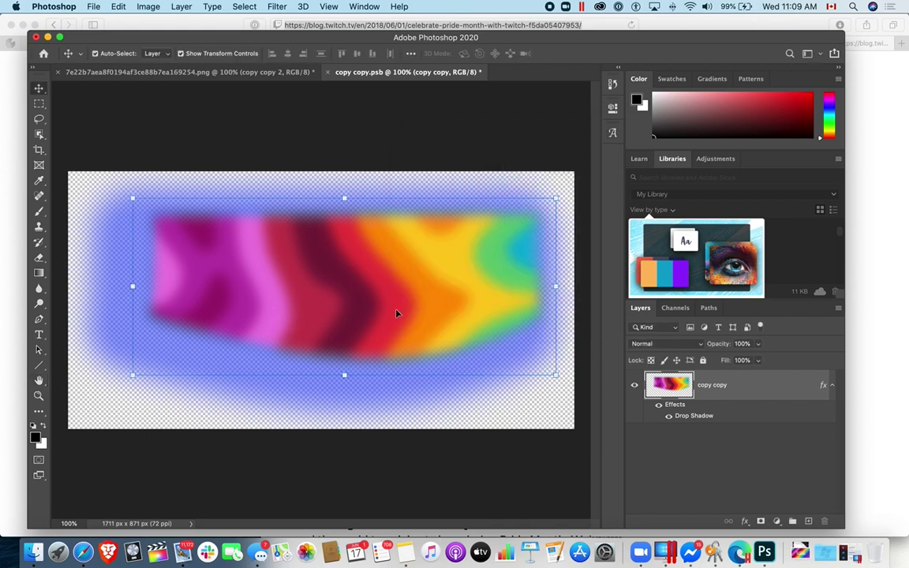
Close the copy copy.psb document with its changes saved, and deselect all layers in the main image.
click(236, 72)
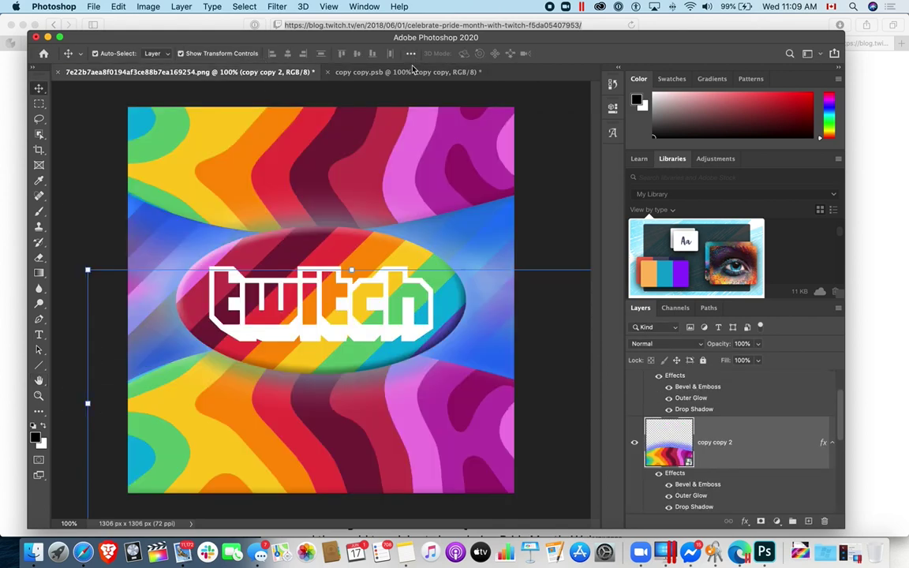
click(347, 72)
click(328, 72)
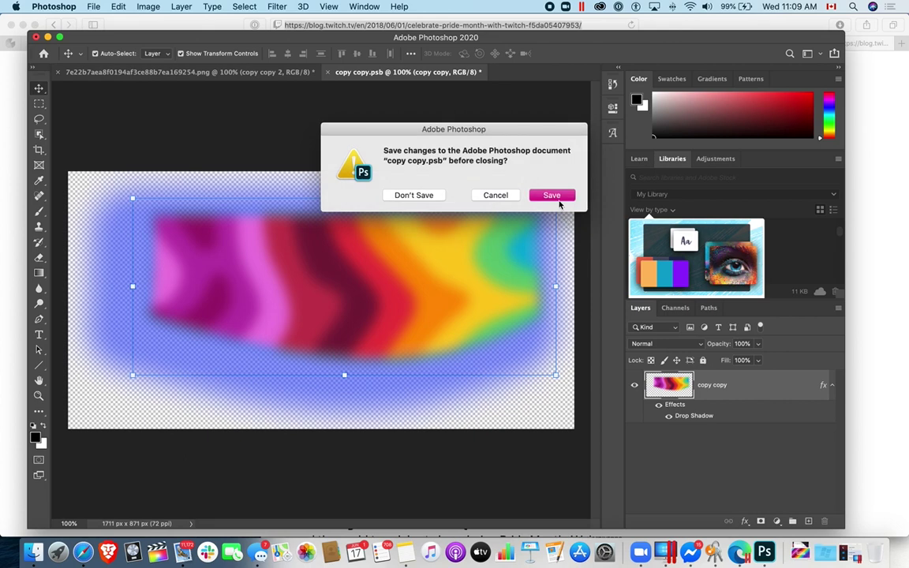
click(499, 183)
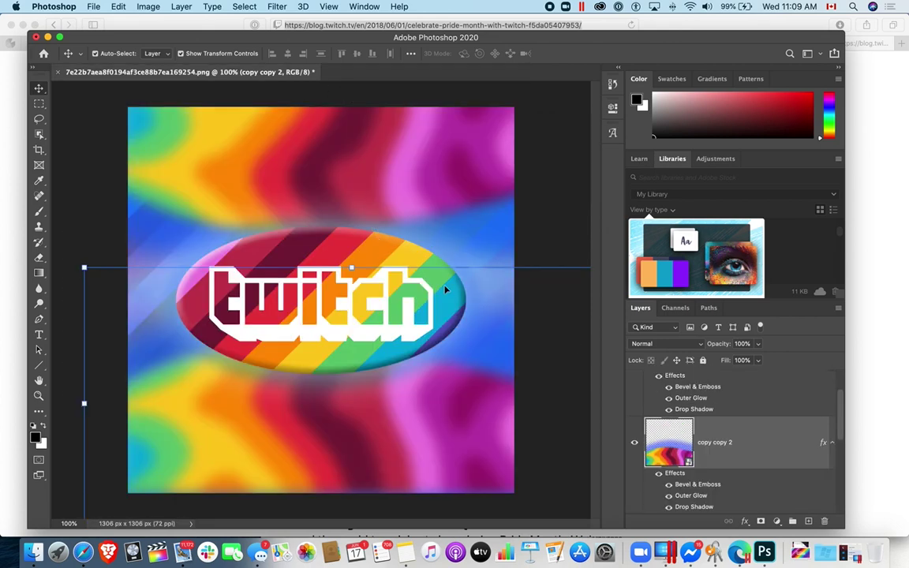
click(558, 219)
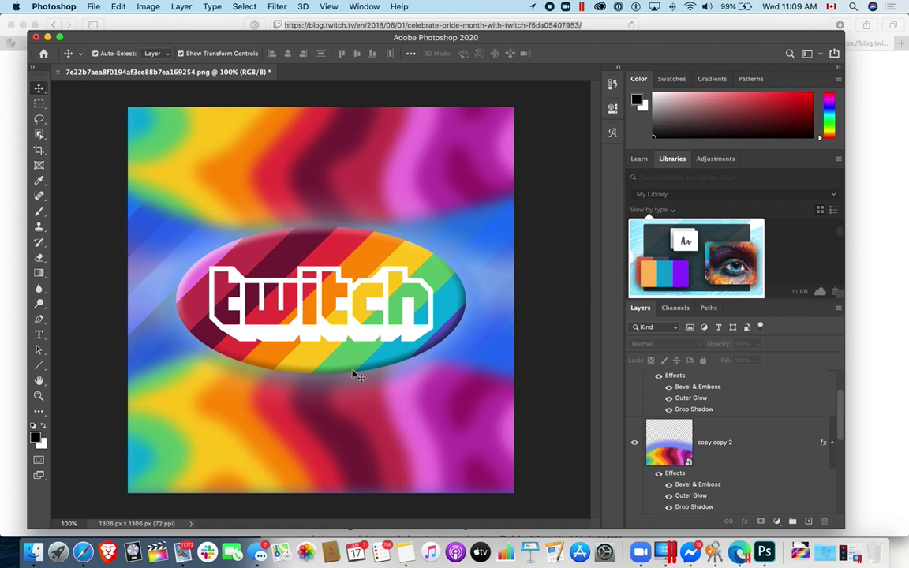
Move the lower blurred band down about 38 px and shift the upper band down closer to the logo oval.
click(668, 433)
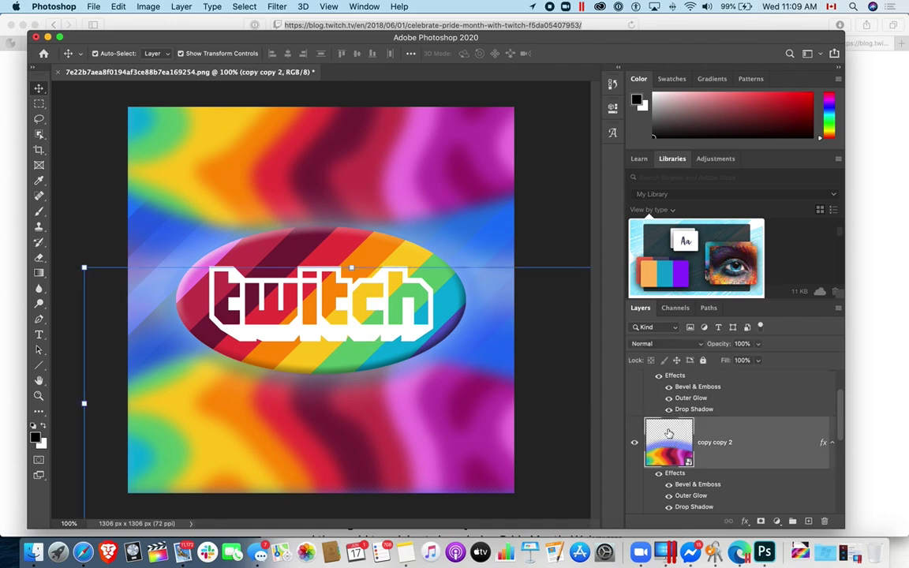
drag(517, 421, 484, 430)
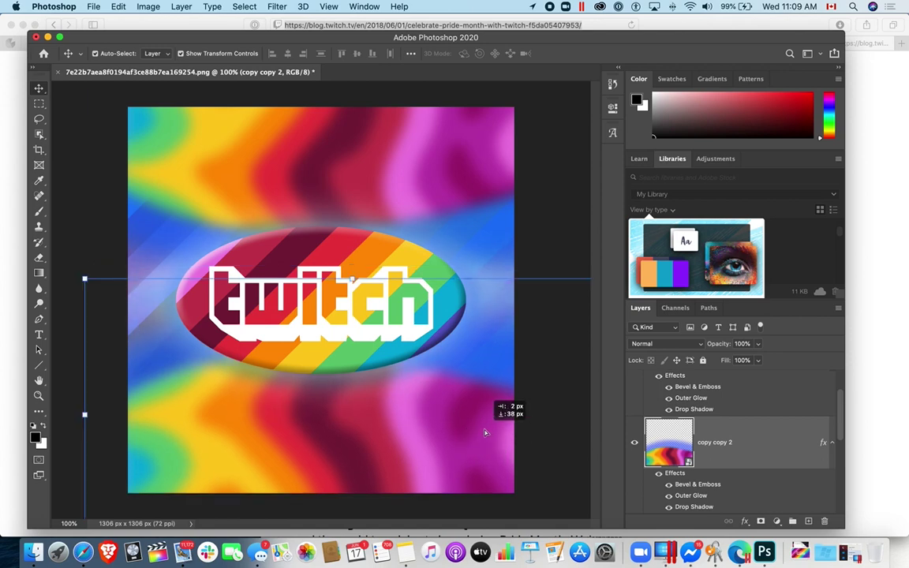
scroll(758, 418, down, 3)
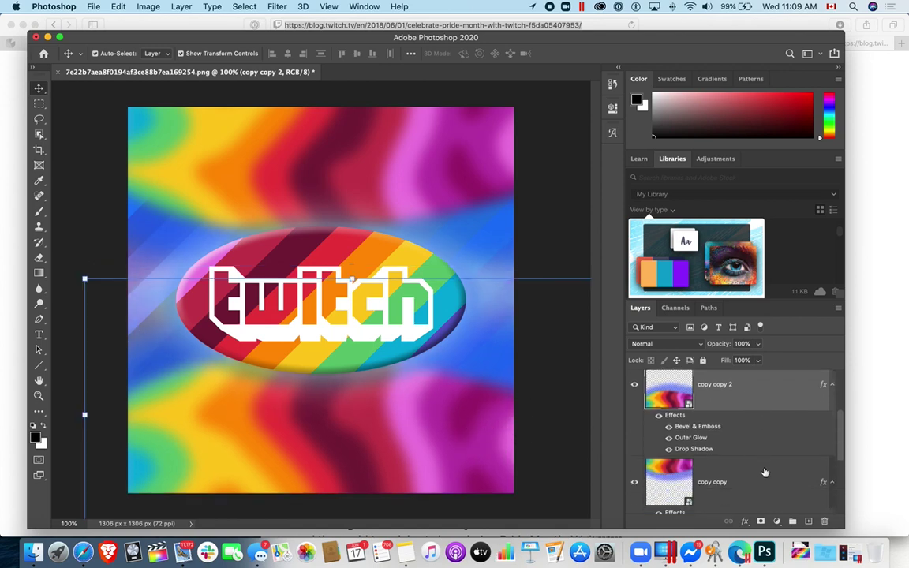
click(759, 473)
drag(444, 166, 382, 237)
drag(430, 156, 439, 146)
drag(428, 155, 398, 142)
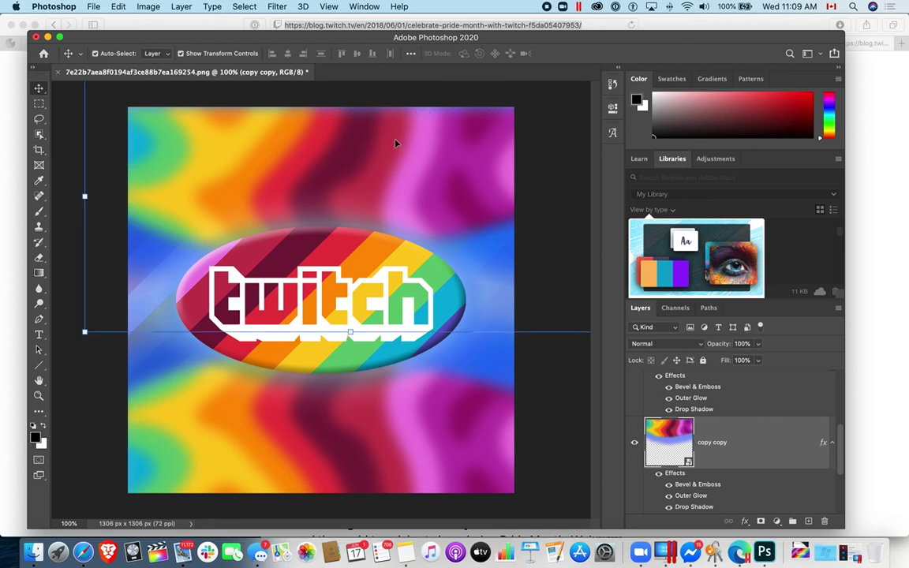
Activate the Rectangular Marquee tool.
click(39, 103)
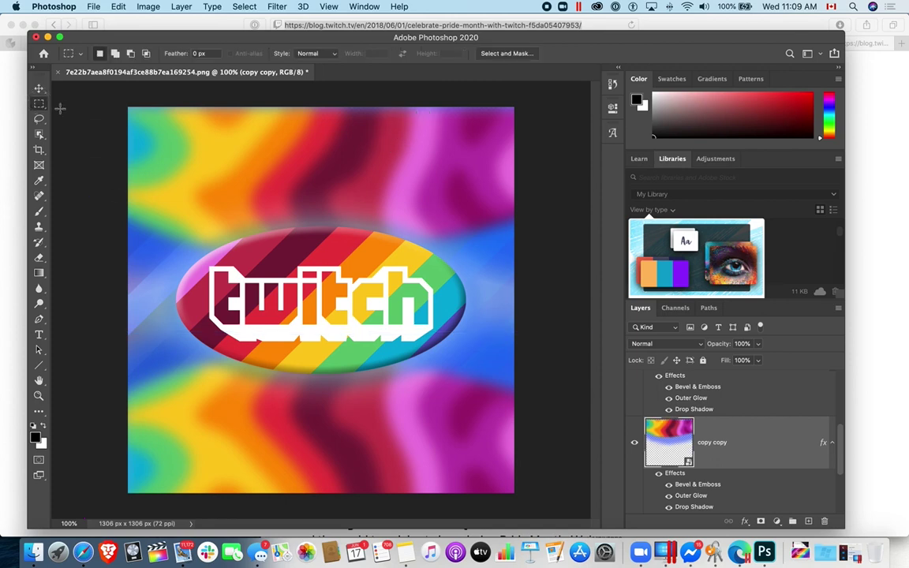